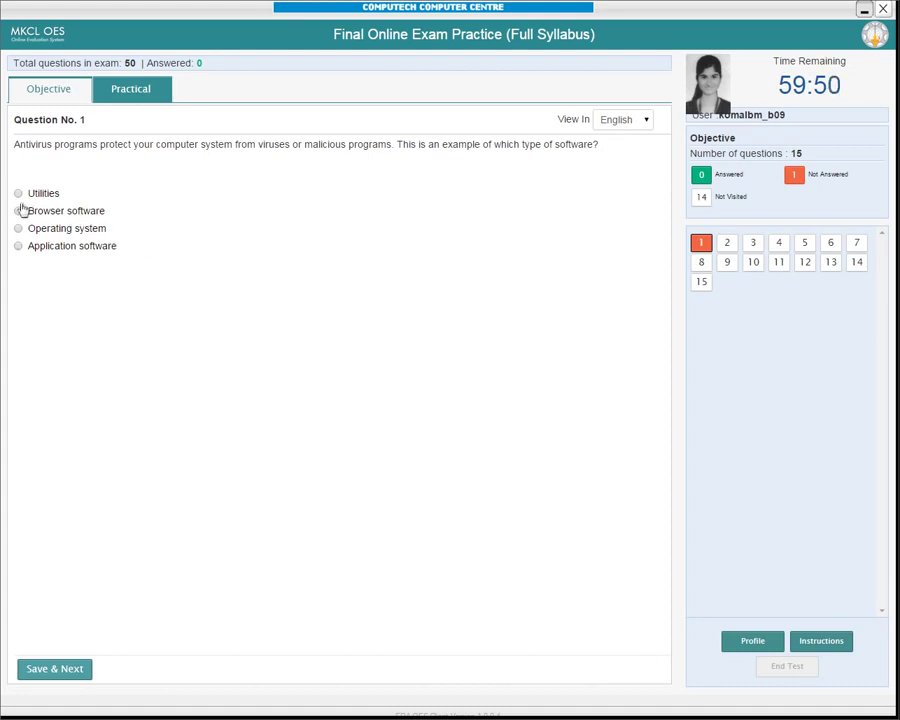
# Answer question 1 with Utilities and question 2 with e-commerce, saving each answer.
pyautogui.click(18, 194)
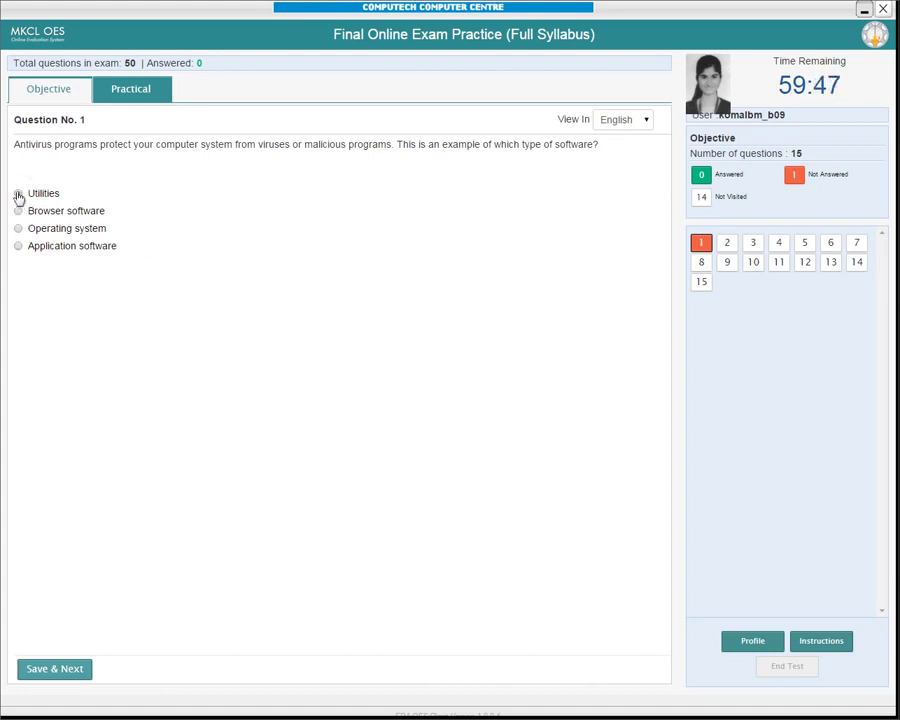
pyautogui.click(53, 672)
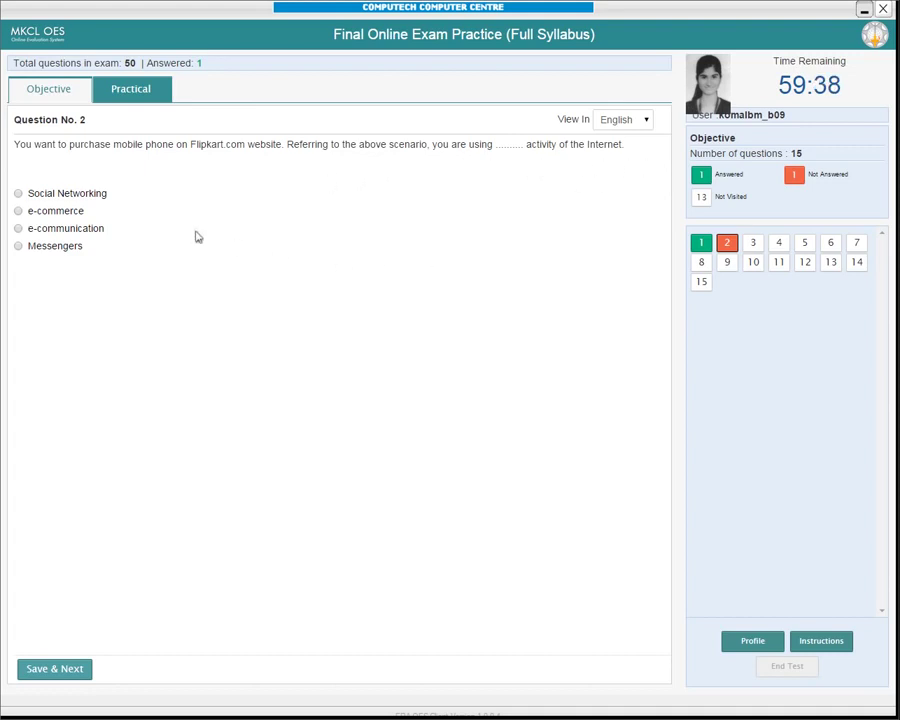
pyautogui.click(18, 211)
pyautogui.click(63, 675)
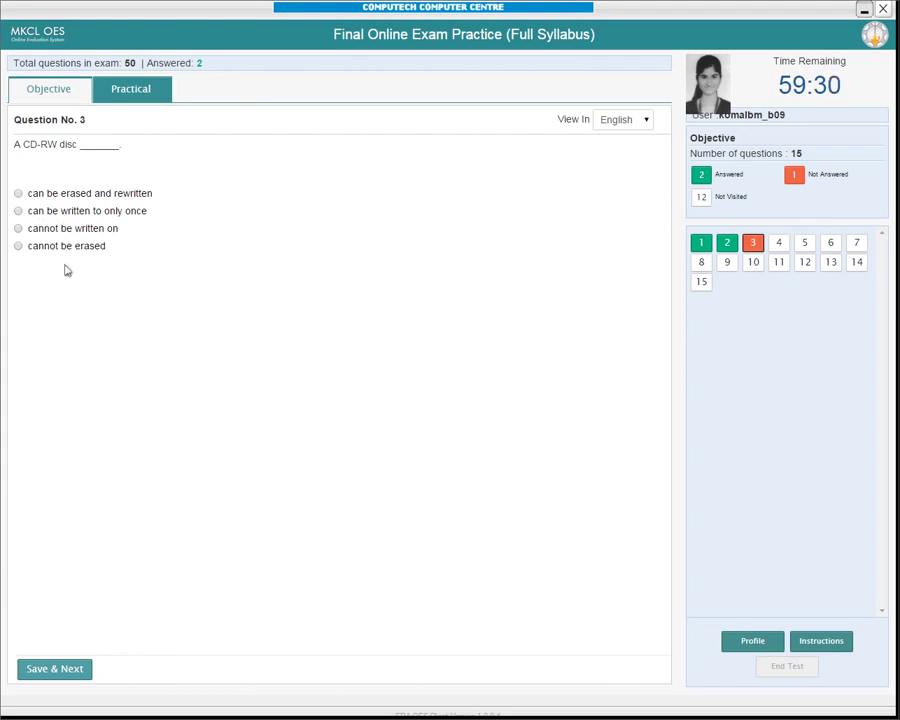
# Answer question 3 with "can be erased and rewritten" and question 4 with Intranets, saving each answer.
pyautogui.click(18, 193)
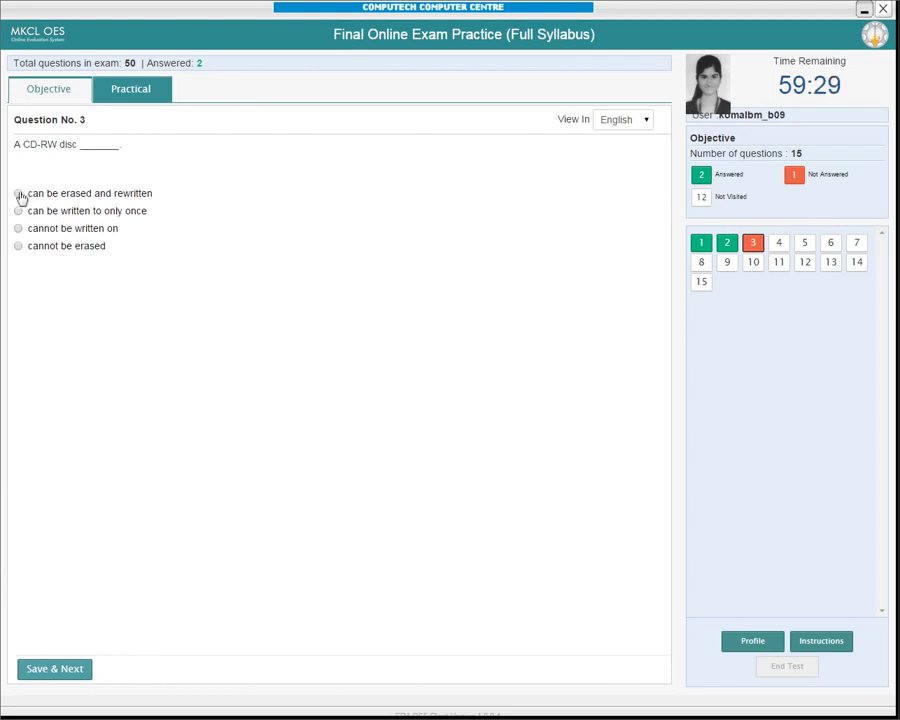
pyautogui.click(55, 666)
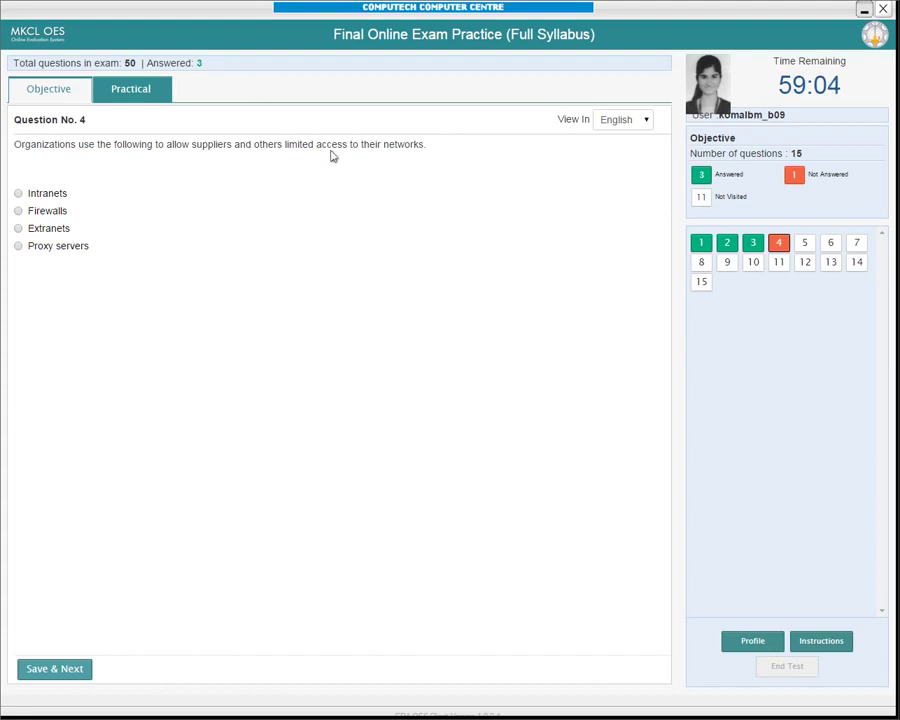
pyautogui.click(44, 198)
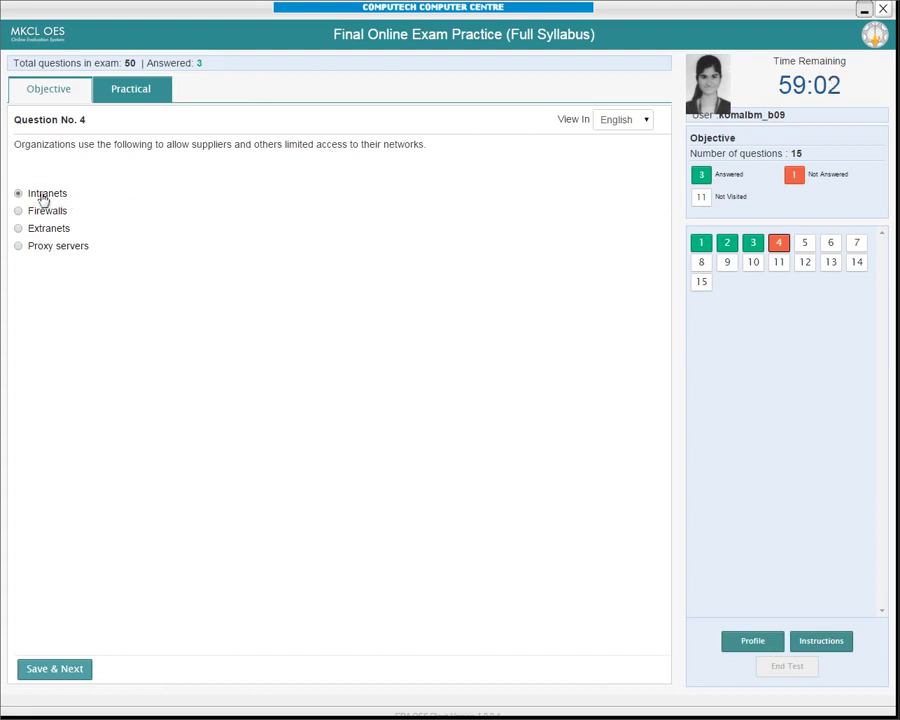
pyautogui.click(40, 667)
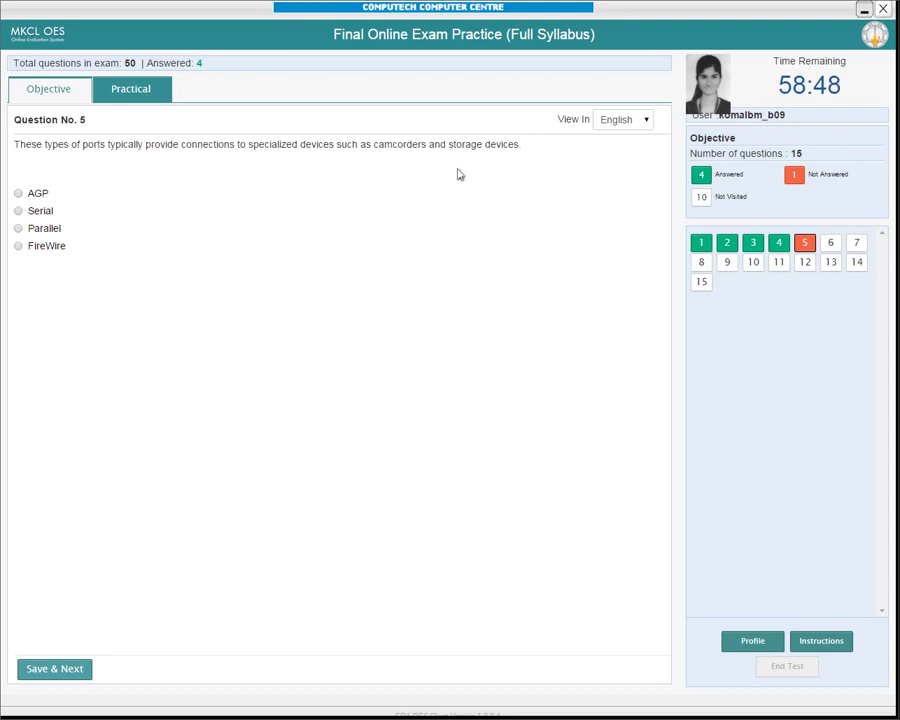
# Answer question 5 with FireWire and question 6 with Monitor, saving each answer.
pyautogui.click(28, 247)
pyautogui.click(48, 672)
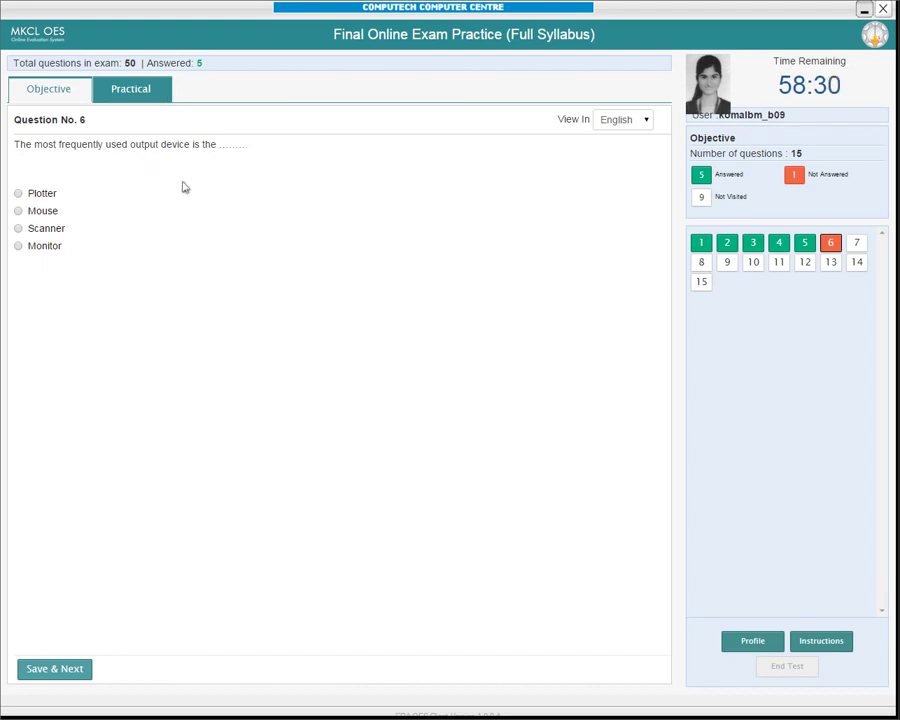
pyautogui.click(28, 246)
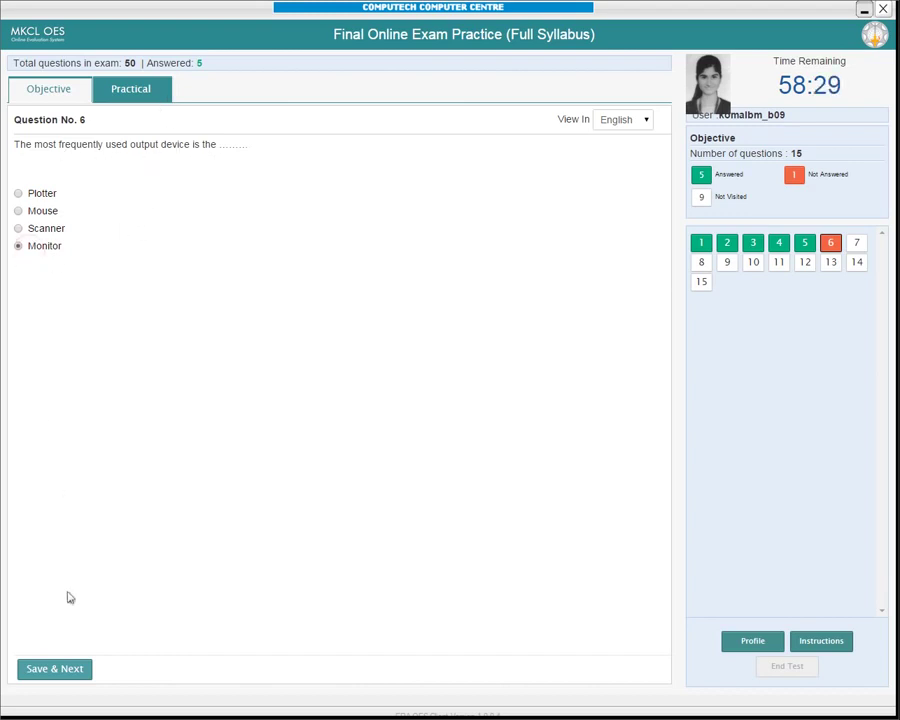
pyautogui.click(56, 669)
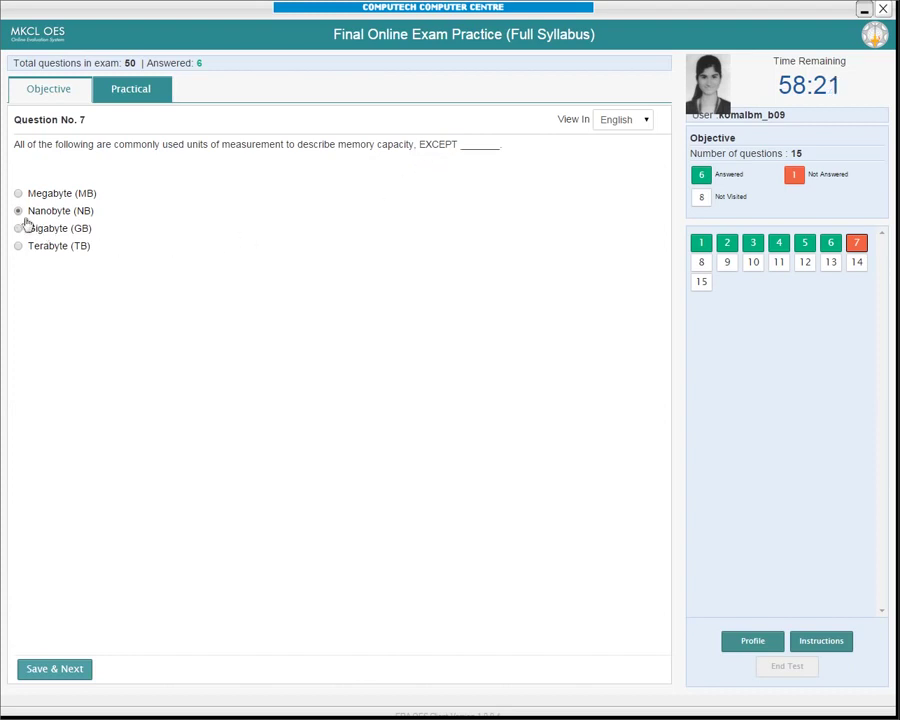
# Save answers for questions 7 to 9: Nanobyte (NB); Desktop publishing programs, image editors, and illustration programs; and Webcams.
pyautogui.click(64, 668)
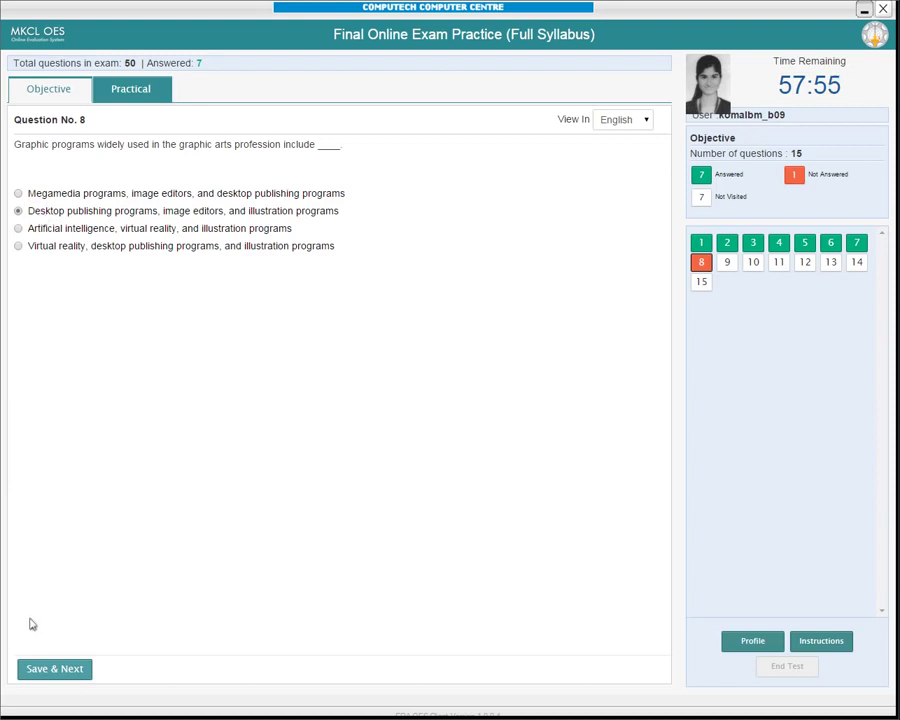
pyautogui.click(44, 670)
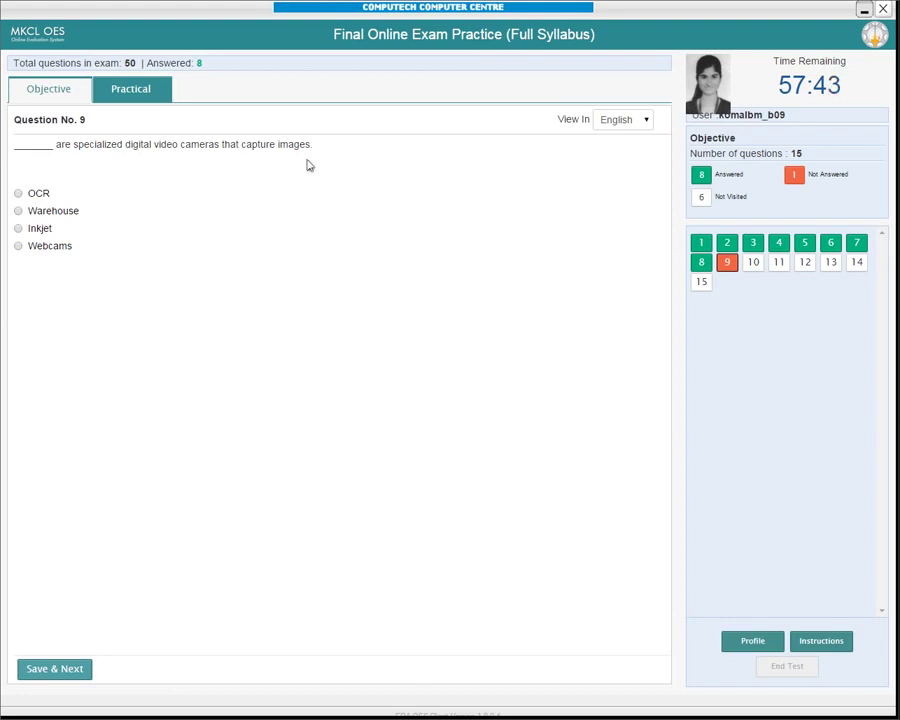
pyautogui.click(24, 247)
pyautogui.click(50, 672)
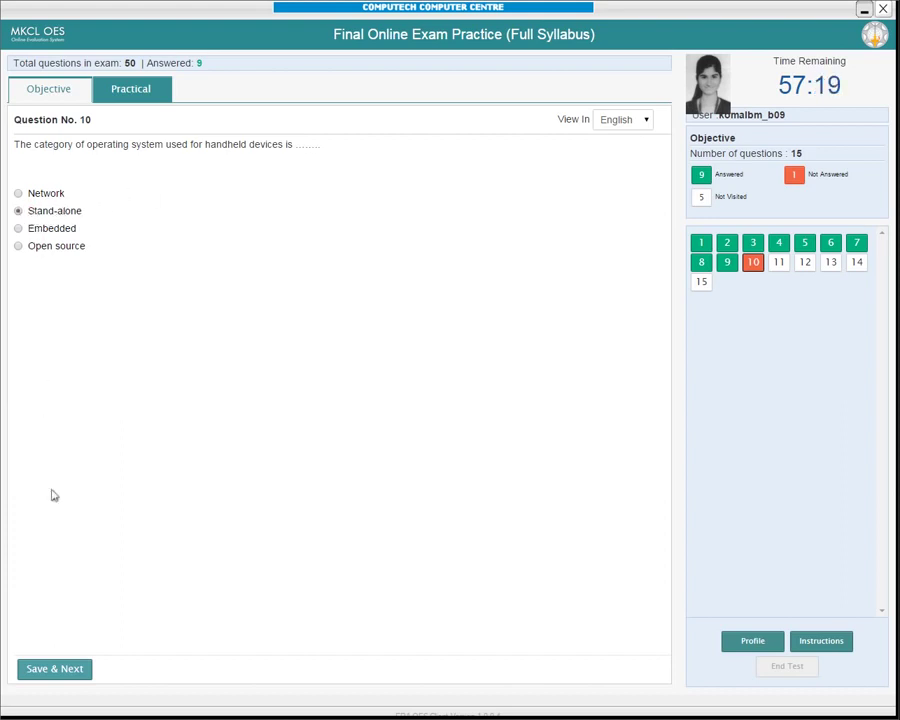
# Answer question 10 with Stand-alone and question 11 with Parallel ports, saving each answer.
pyautogui.click(56, 668)
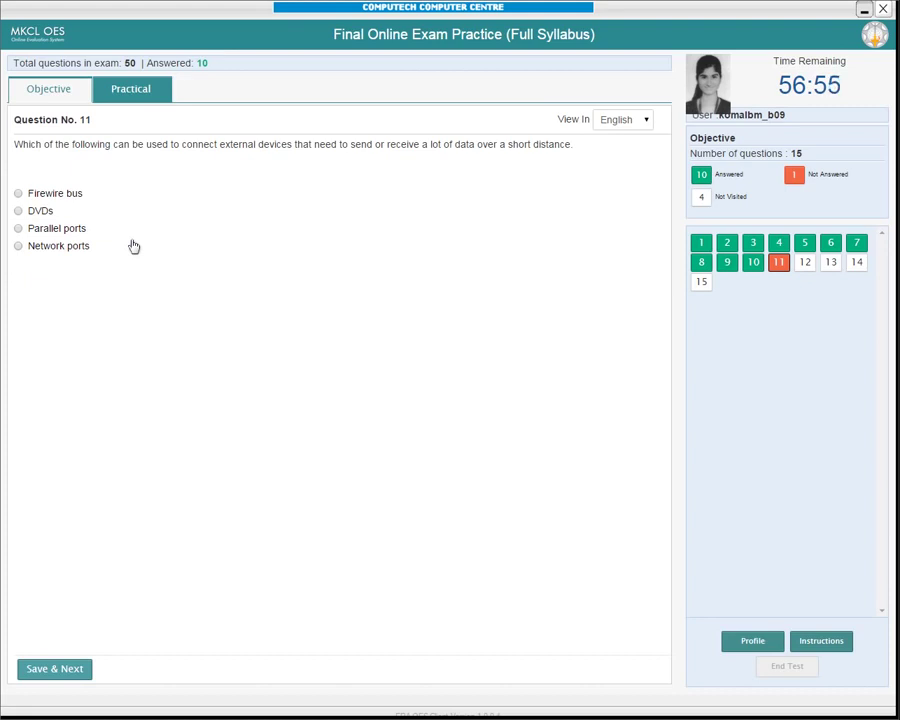
pyautogui.click(40, 230)
pyautogui.click(54, 676)
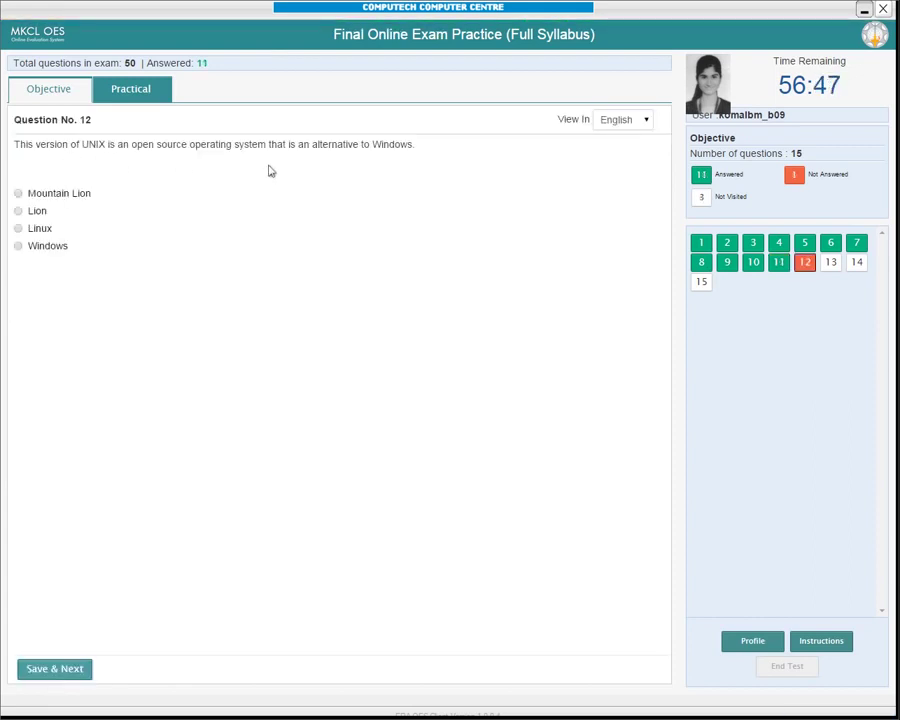
# Answer question 12 with Linux and question 13 with Sectors, saving each answer.
pyautogui.click(42, 230)
pyautogui.click(50, 667)
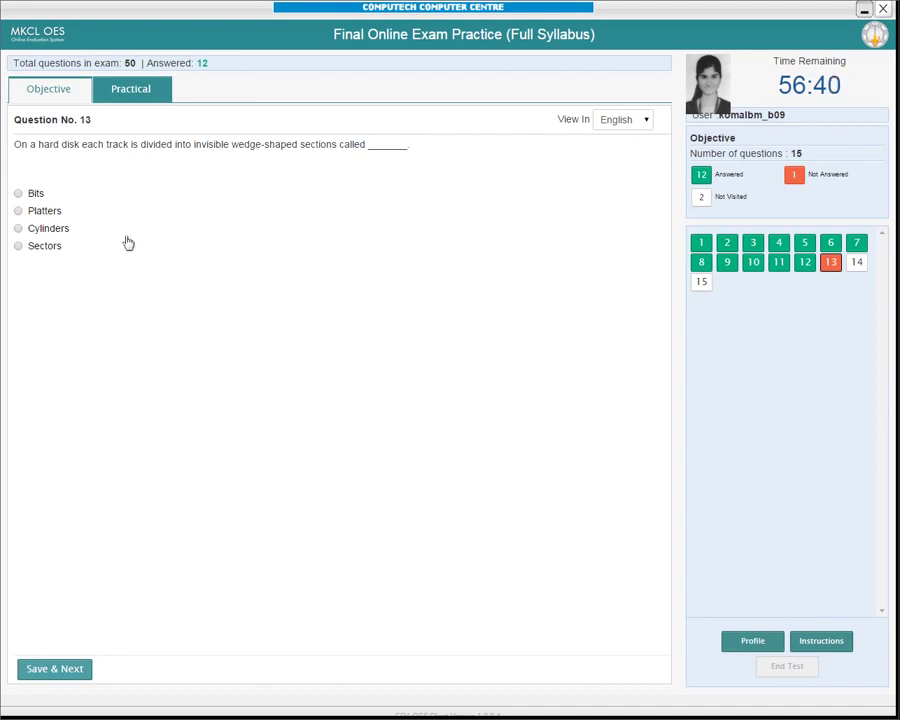
pyautogui.click(40, 247)
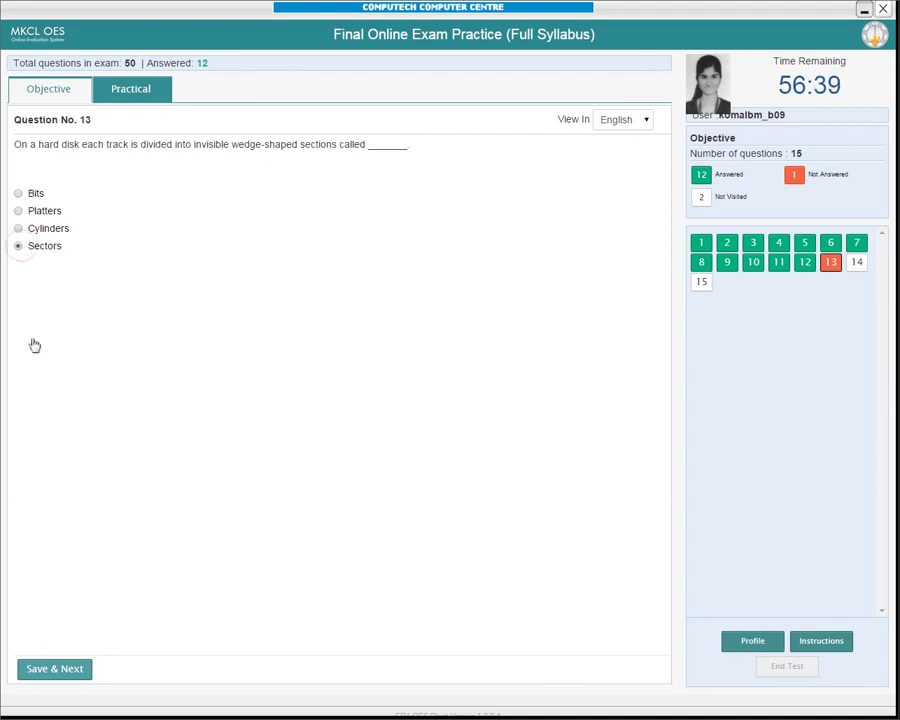
pyautogui.click(44, 669)
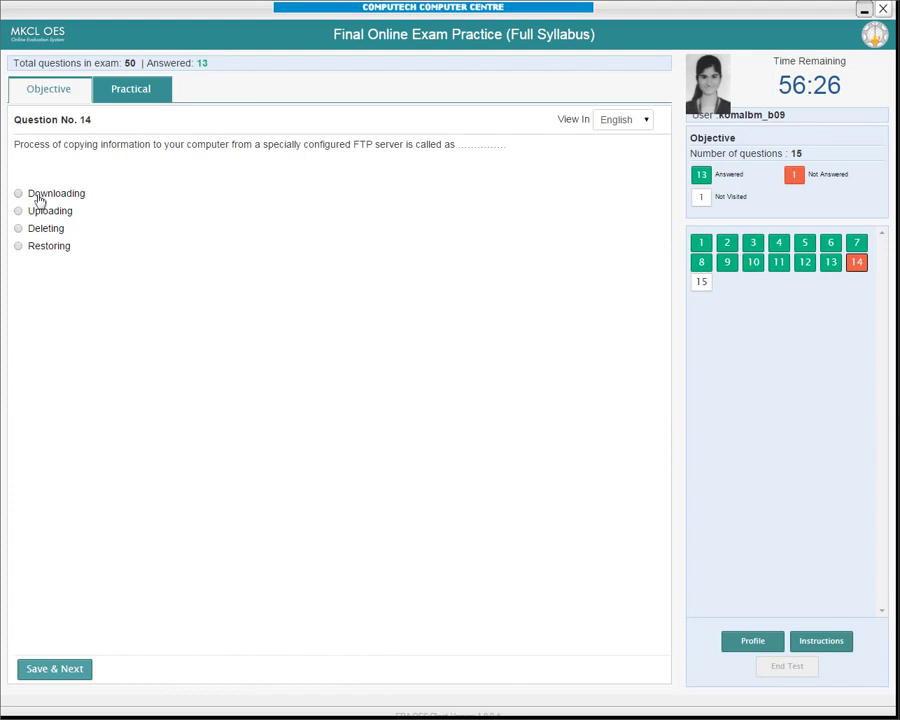
# Save Downloading for question 14 and Device drivers for question 15, and dismiss the section completion message.
pyautogui.click(56, 669)
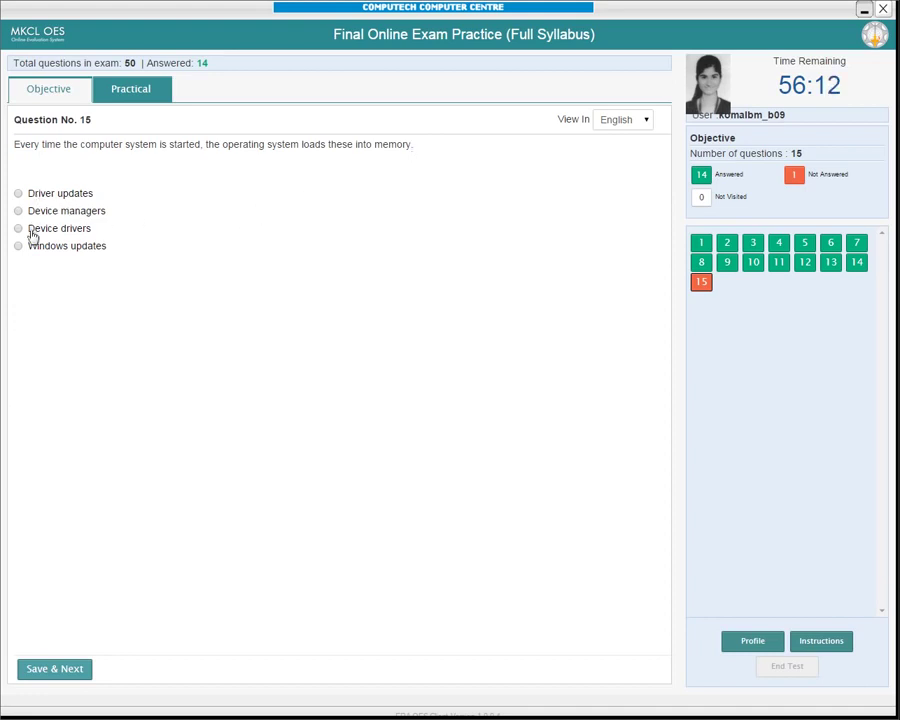
pyautogui.click(50, 666)
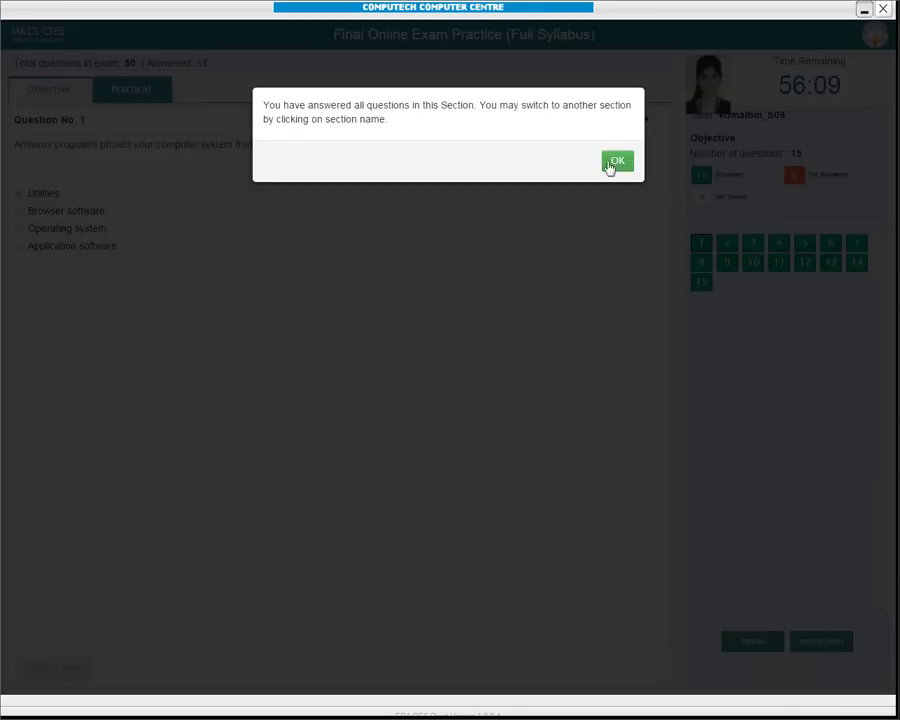
pyautogui.click(616, 162)
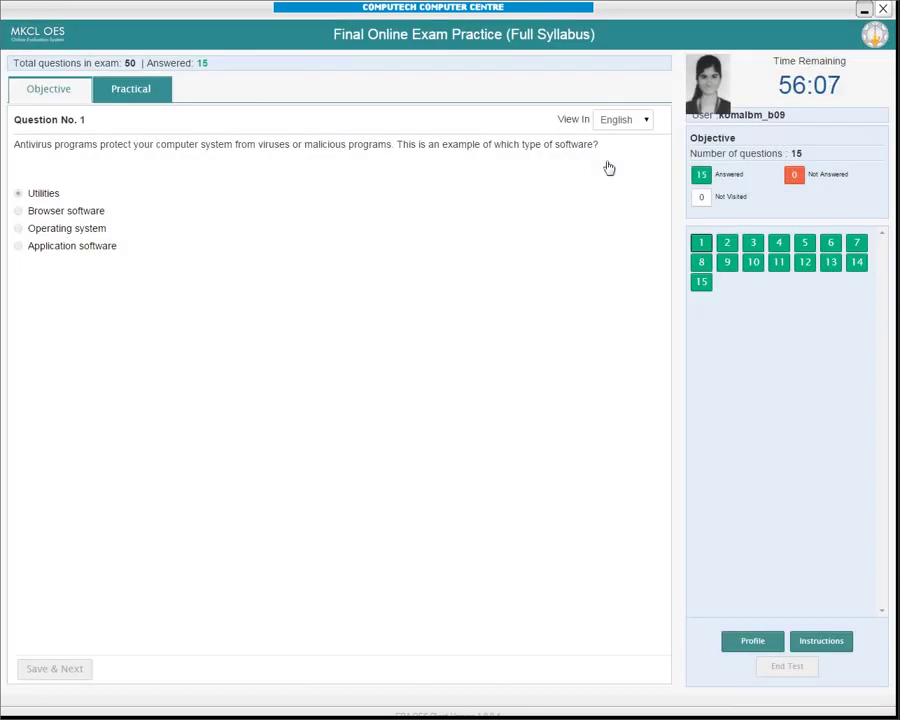
# Switch to the Practical section and complete question 1 by making the document's second sentence bold and submitting it.
pyautogui.click(135, 98)
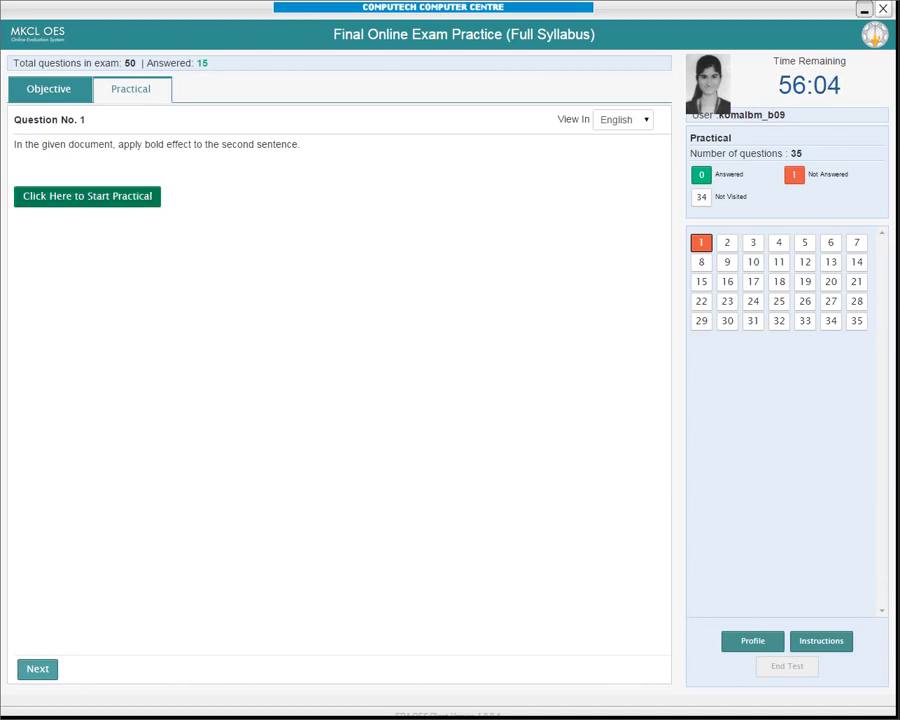
pyautogui.click(100, 197)
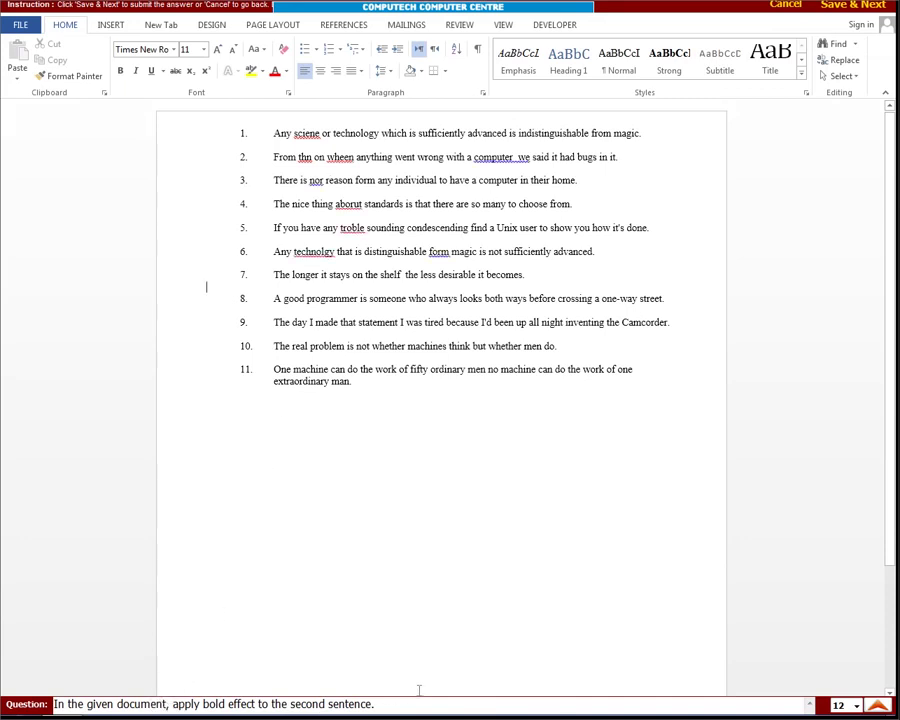
pyautogui.click(185, 158)
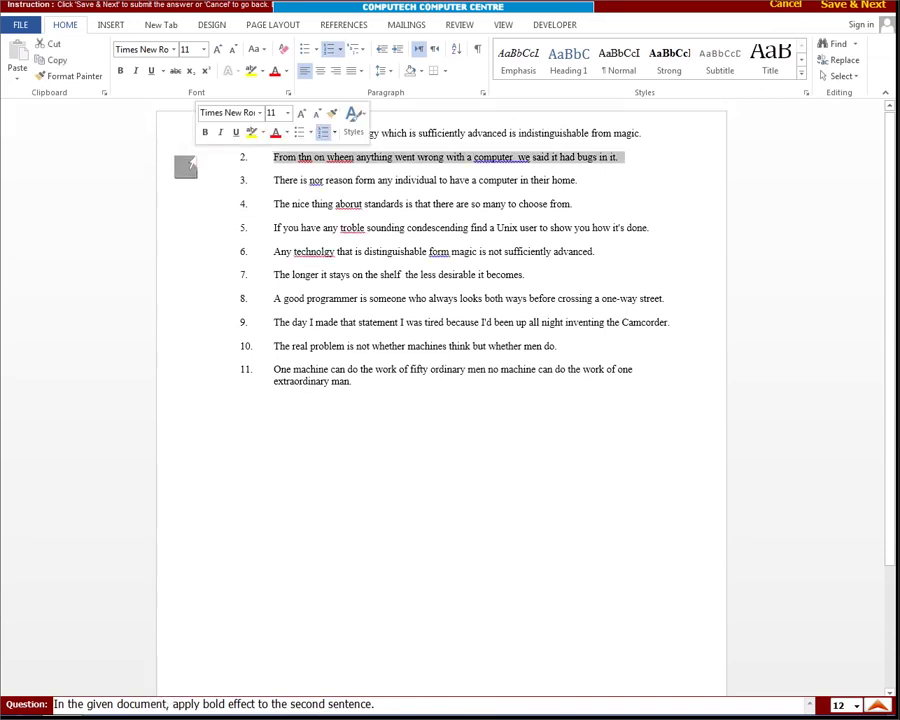
pyautogui.click(119, 71)
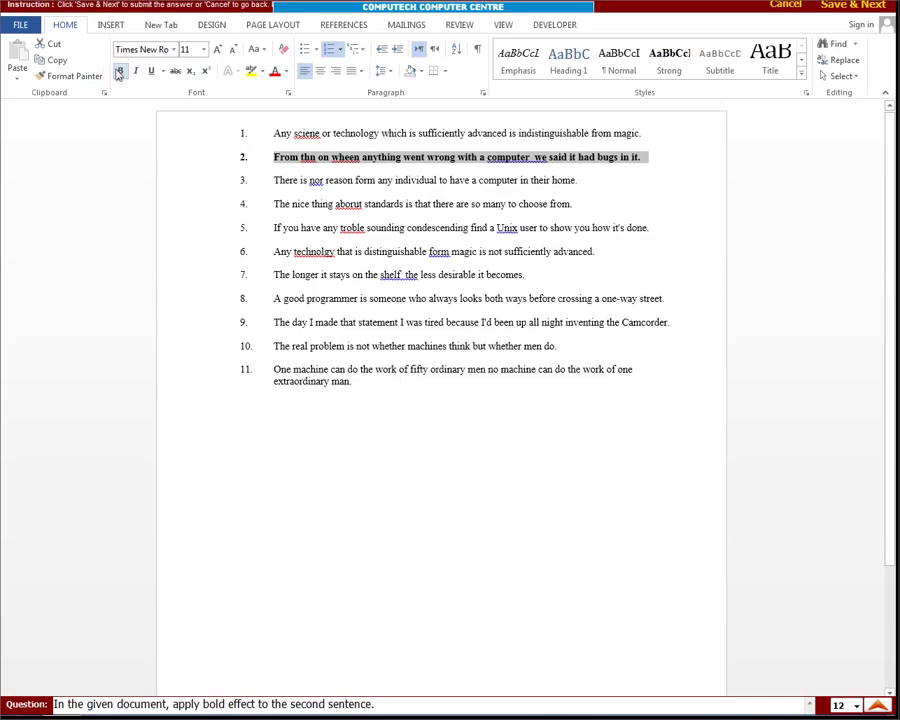
pyautogui.click(845, 6)
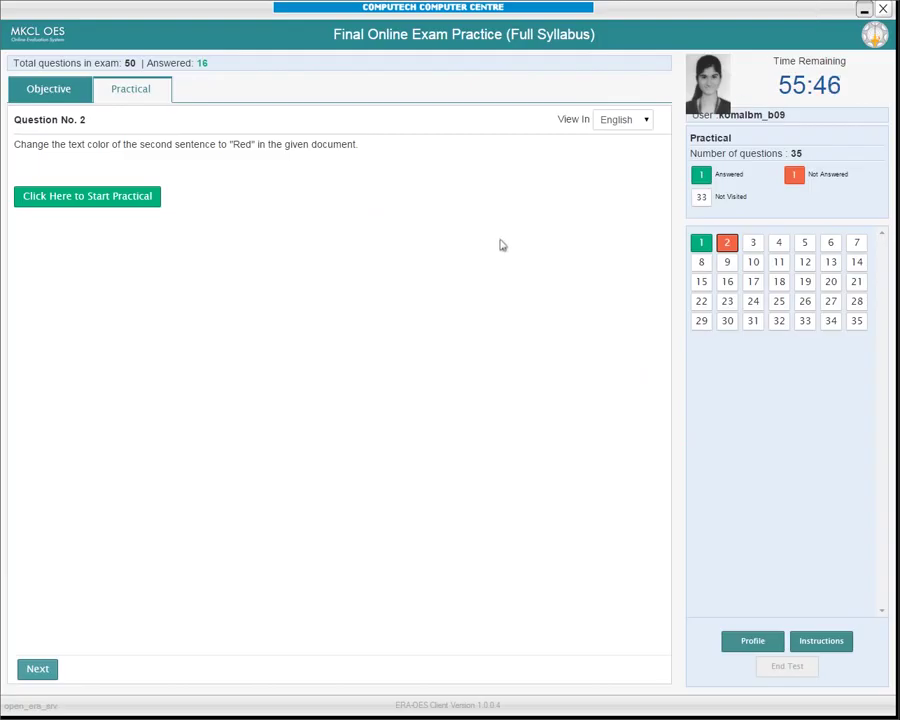
# Start practical question 2, change the second sentence's text color to red, and submit the answer.
pyautogui.click(139, 199)
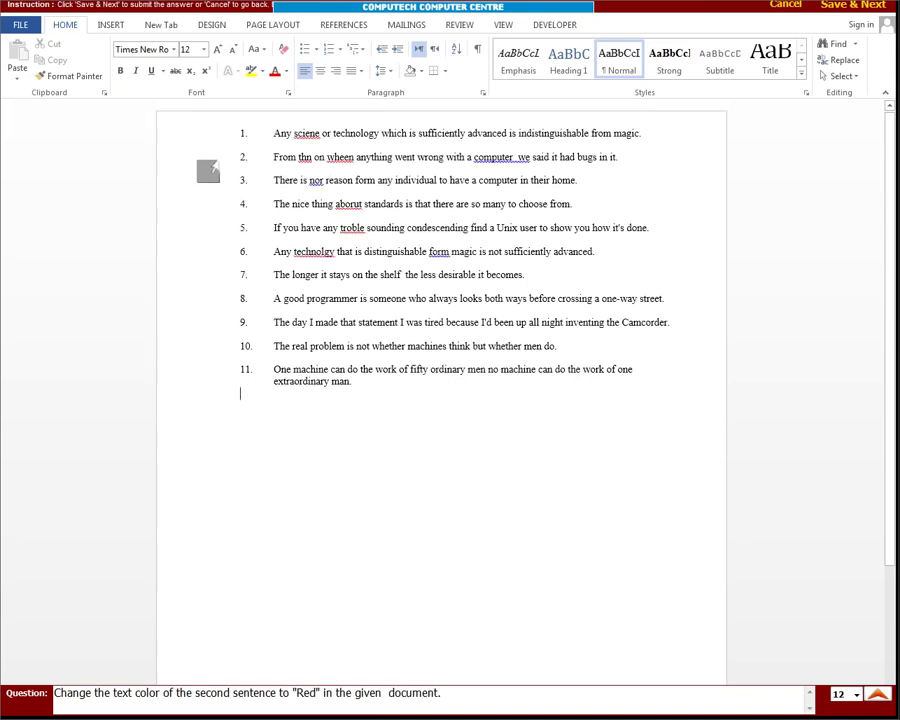
pyautogui.click(206, 165)
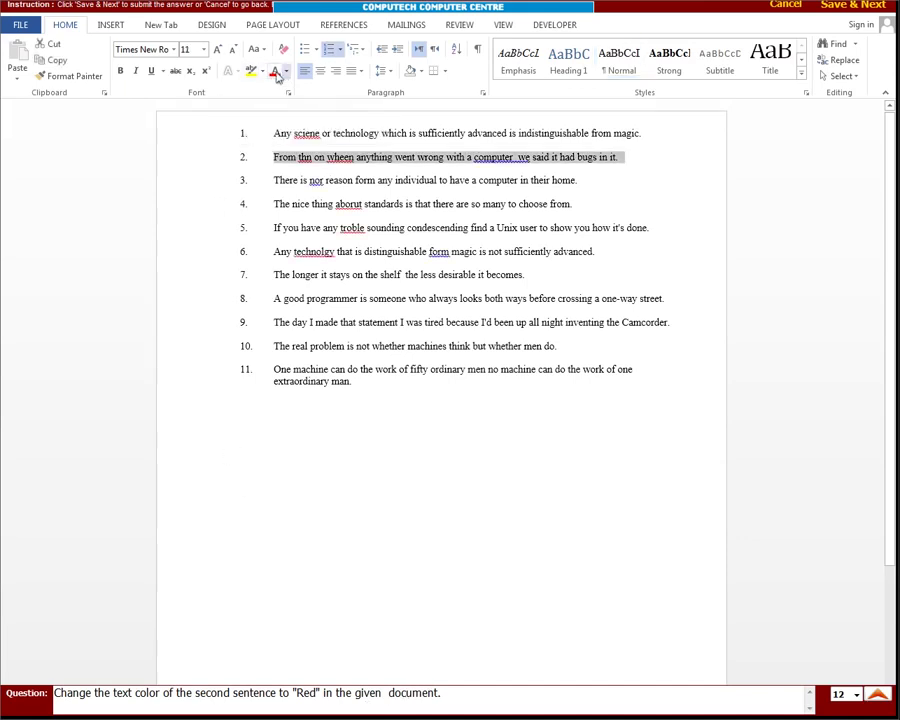
pyautogui.click(275, 72)
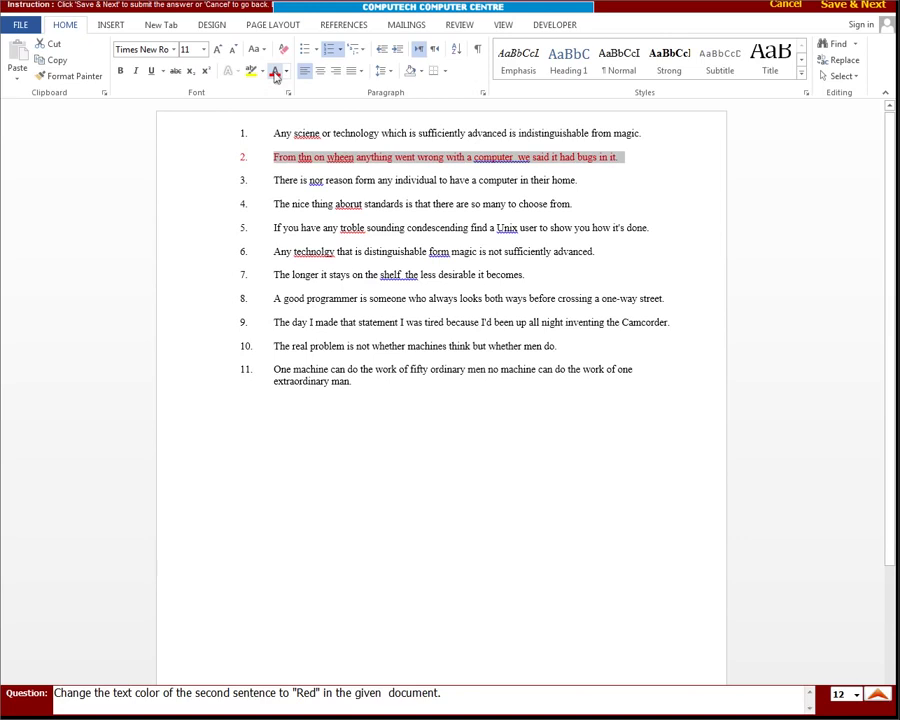
pyautogui.click(845, 6)
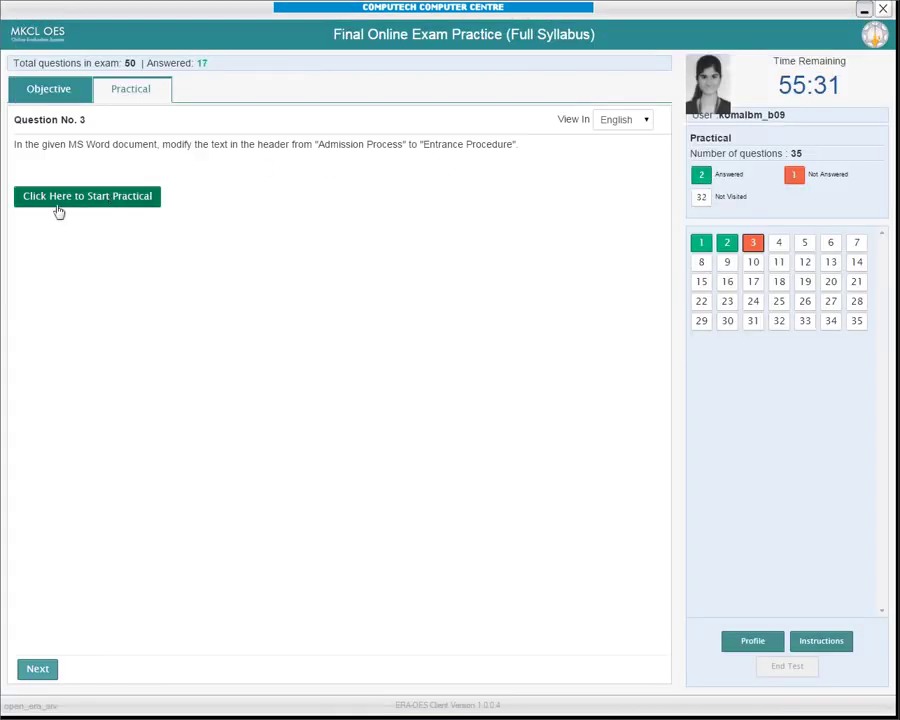
# Start practical question 3, replace the header text "Admission Process" with "Entrance Procedure", and submit the answer.
pyautogui.click(56, 202)
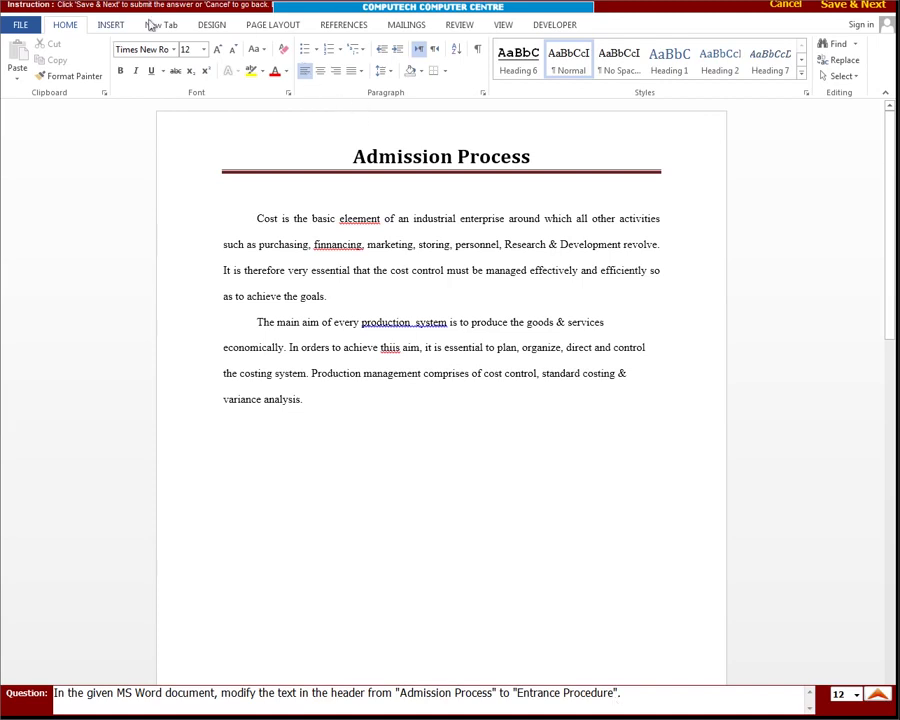
pyautogui.click(112, 25)
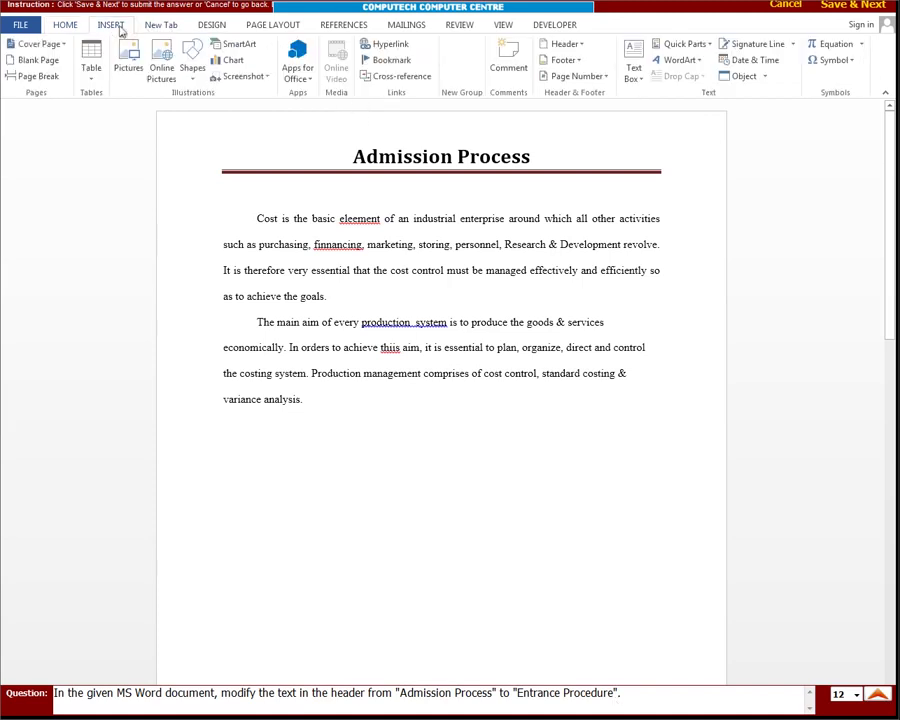
pyautogui.click(585, 46)
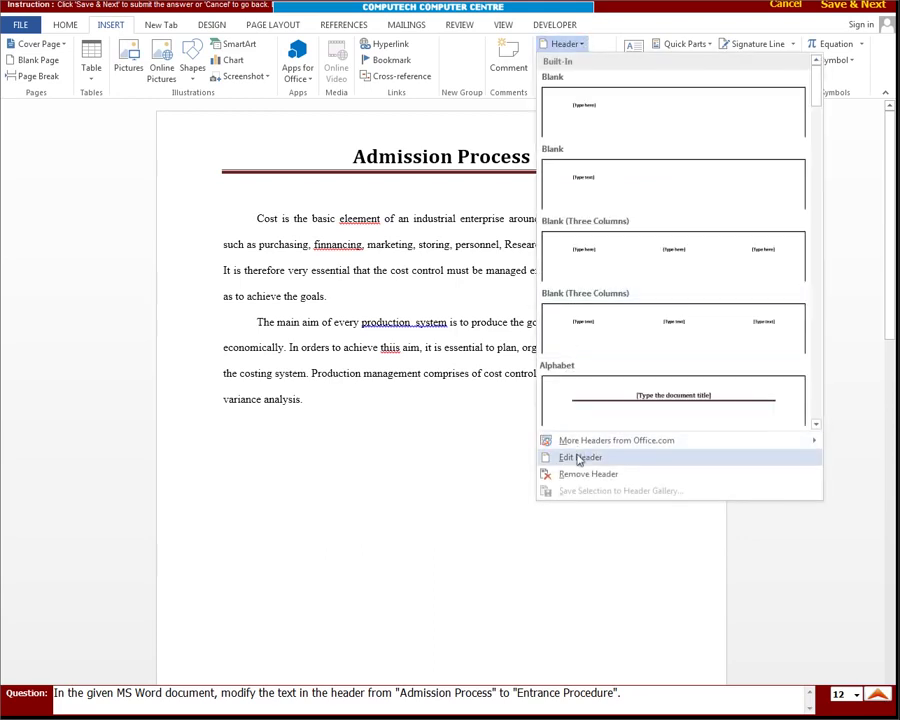
pyautogui.click(578, 456)
pyautogui.moveTo(353, 152); pyautogui.dragTo(508, 150)
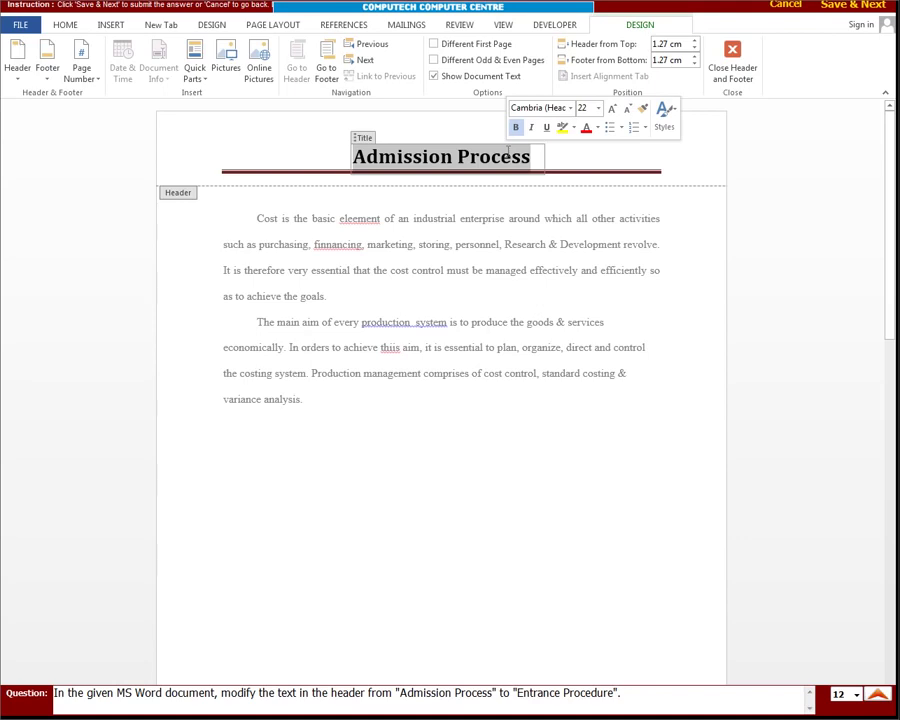
pyautogui.write('Entr')
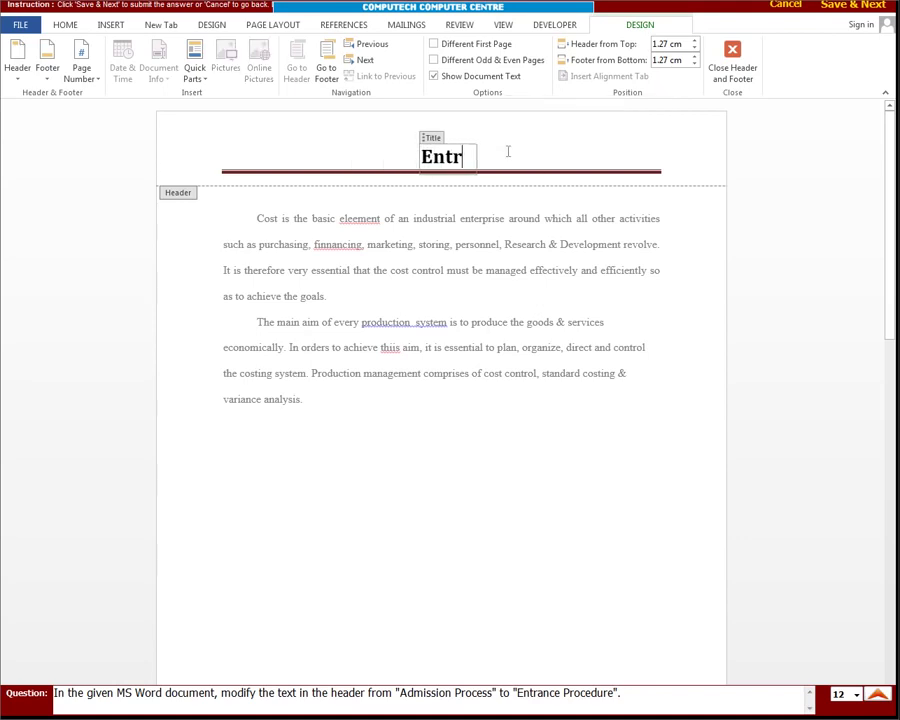
pyautogui.write('ance Pro')
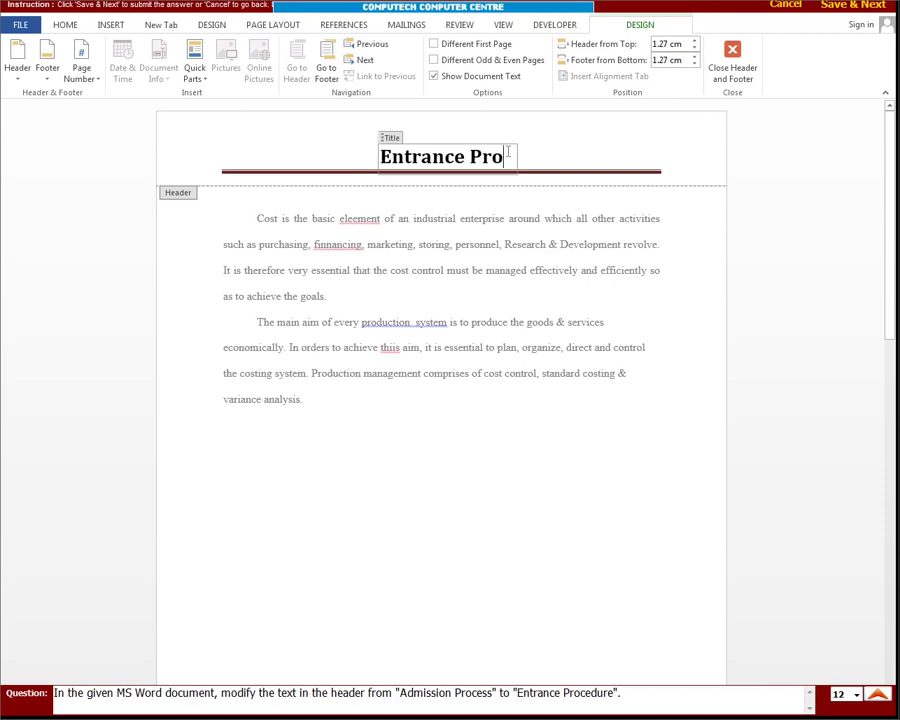
pyautogui.write('cedure')
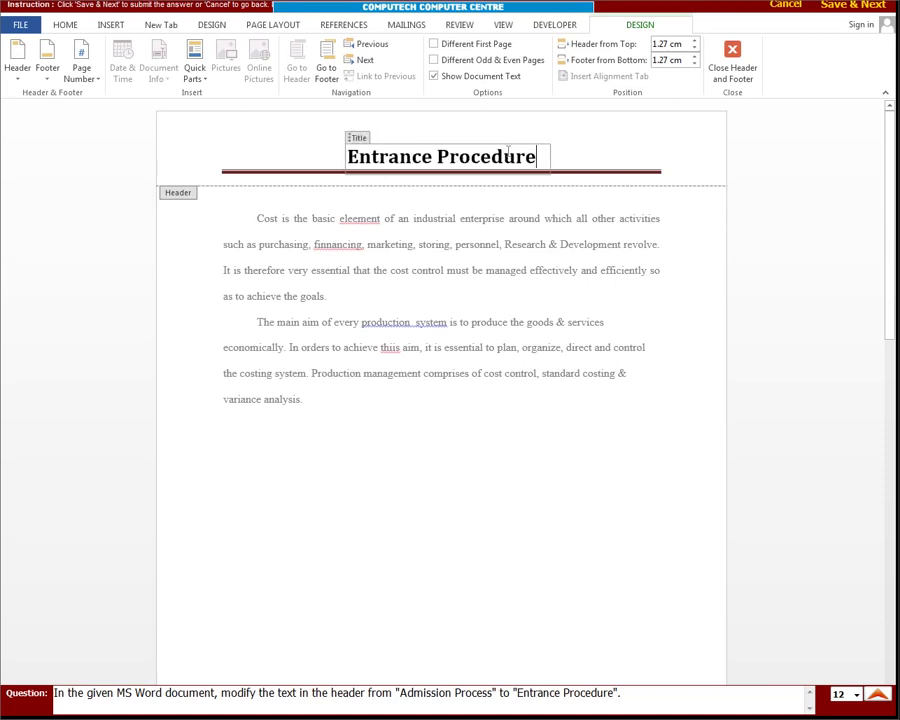
pyautogui.click(737, 72)
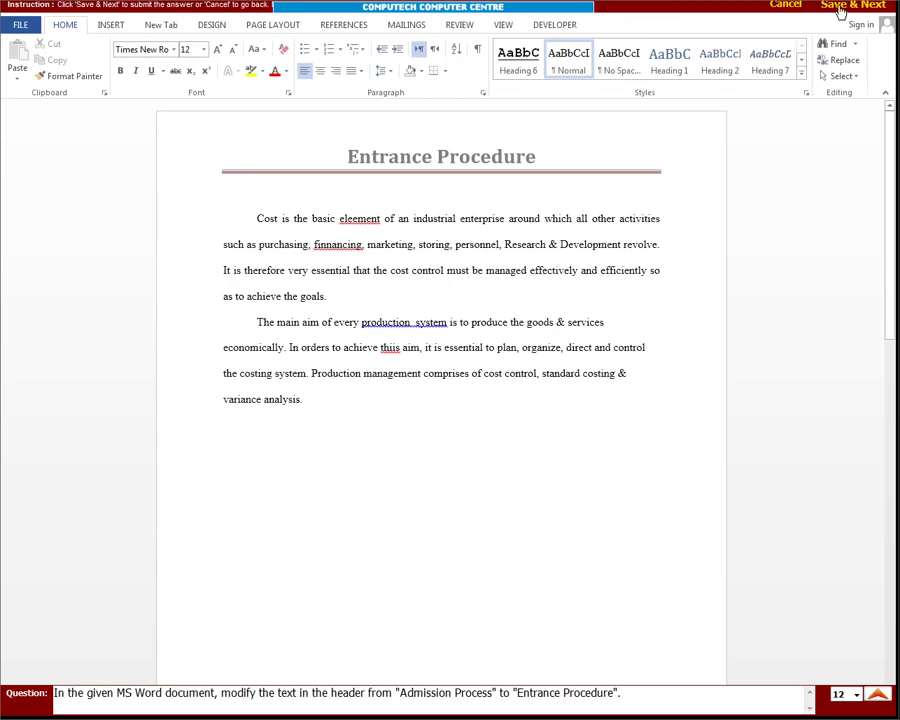
pyautogui.click(840, 8)
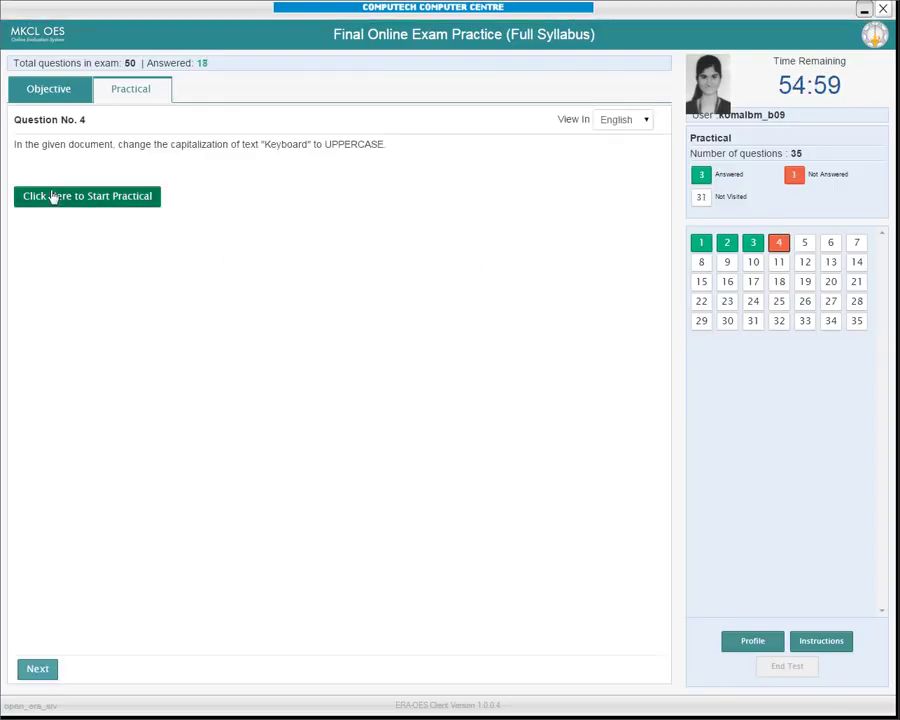
# Start practical question 4, change the word "keyboard" in the first sentence to UPPERCASE, and submit the answer.
pyautogui.click(53, 196)
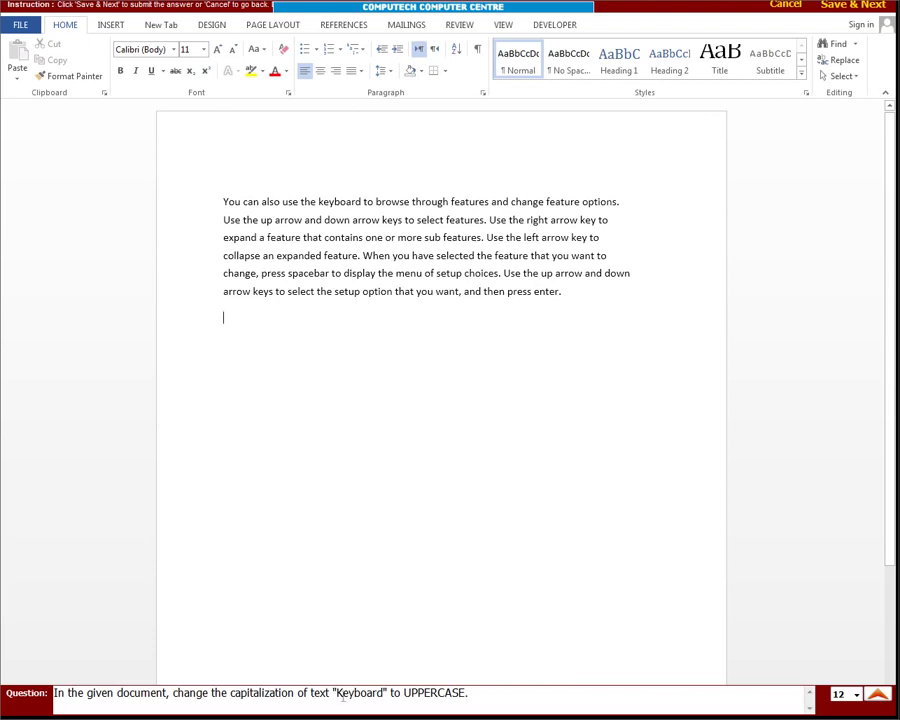
pyautogui.doubleClick(346, 196)
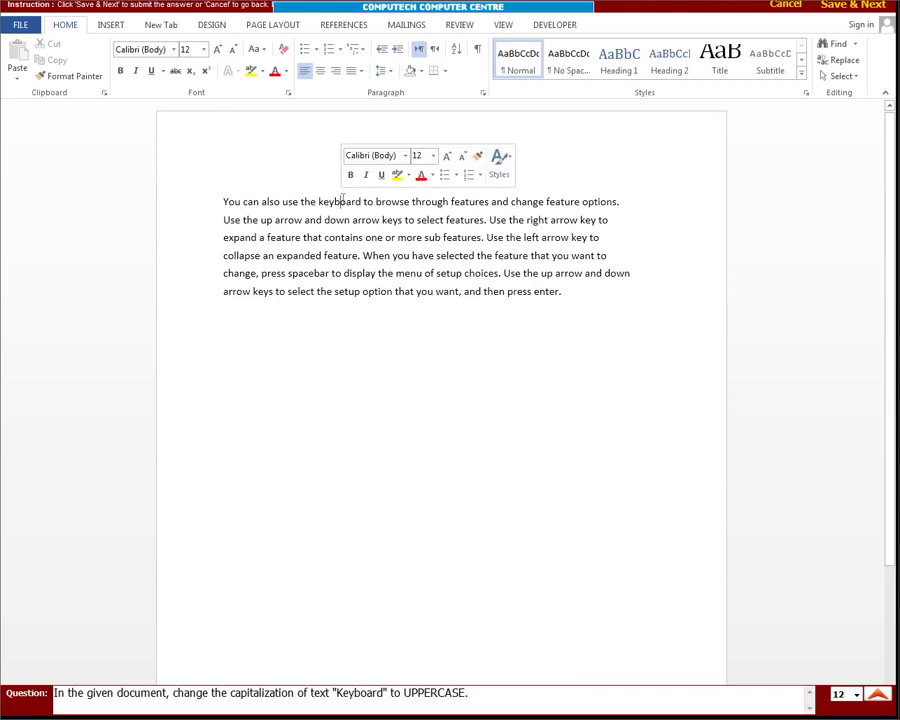
pyautogui.click(256, 49)
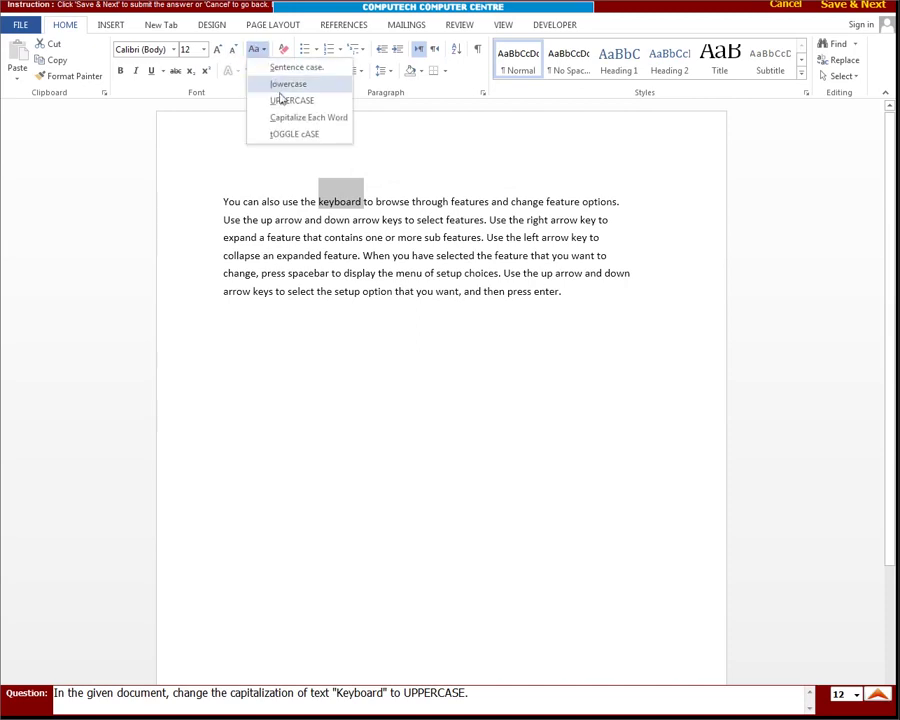
pyautogui.click(283, 98)
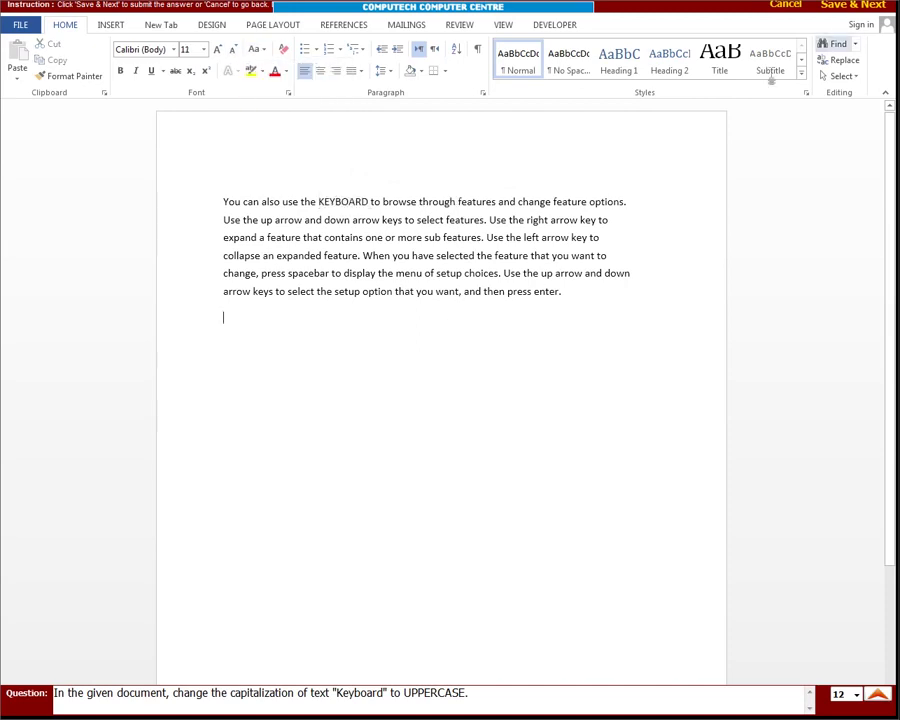
pyautogui.click(850, 5)
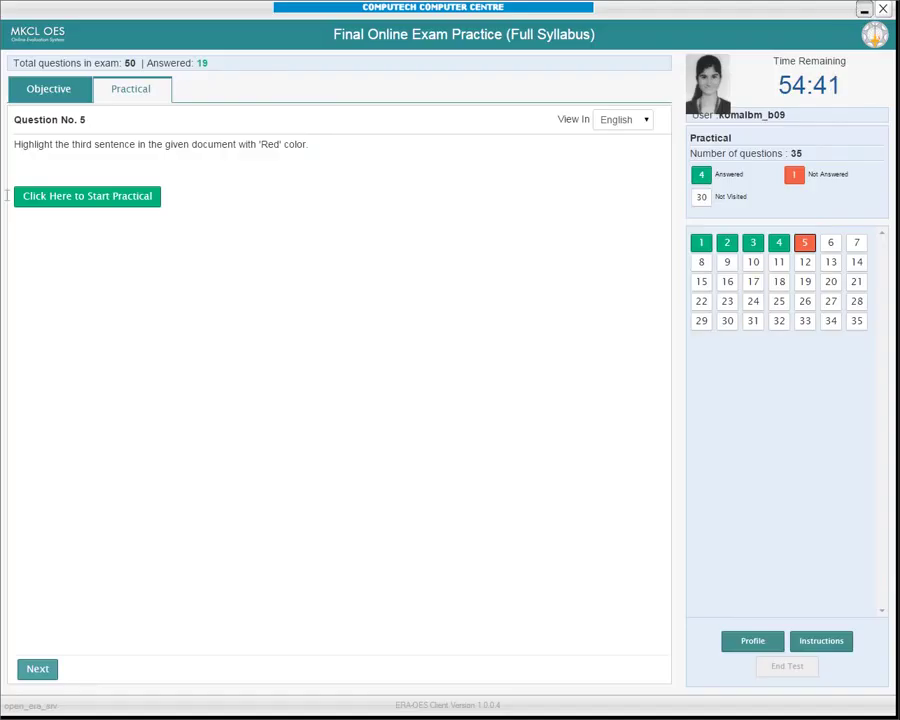
# Start practical question 5, highlight the third sentence of the numbered list in red, and submit the answer.
pyautogui.click(98, 202)
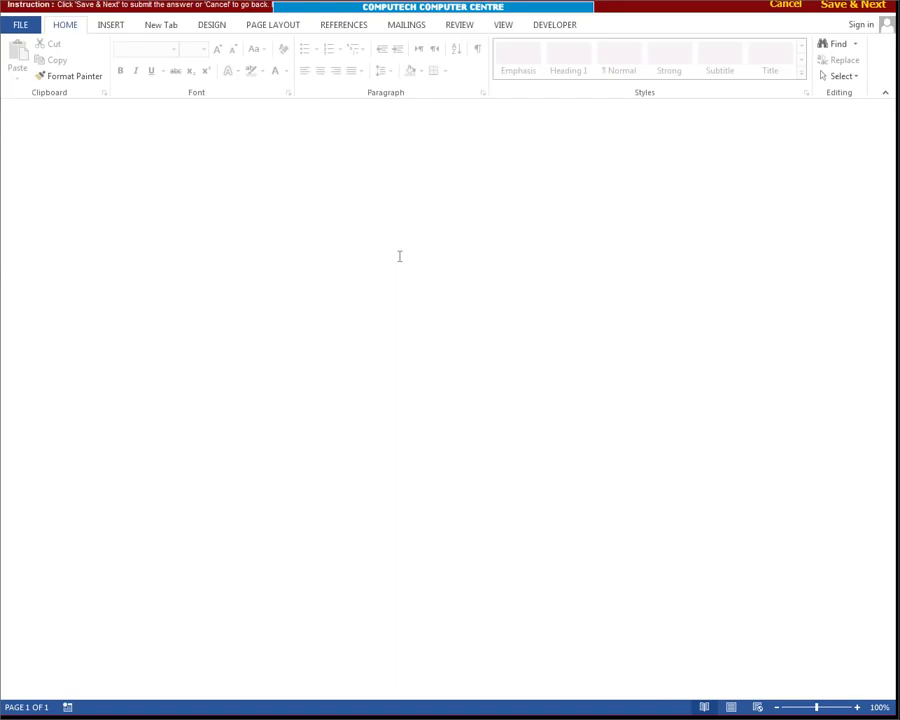
pyautogui.click(202, 188)
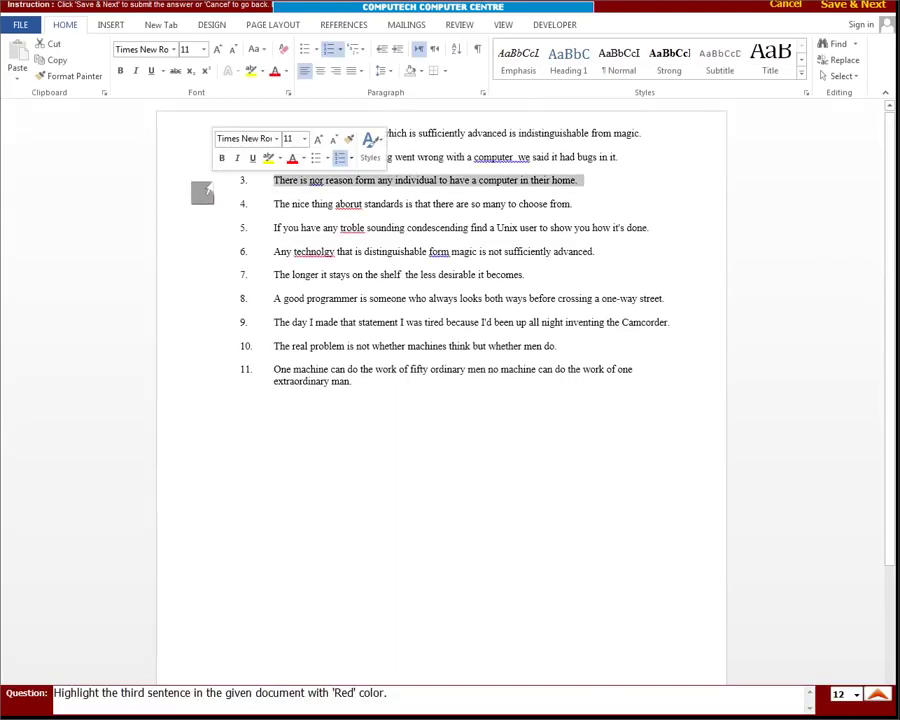
pyautogui.click(262, 72)
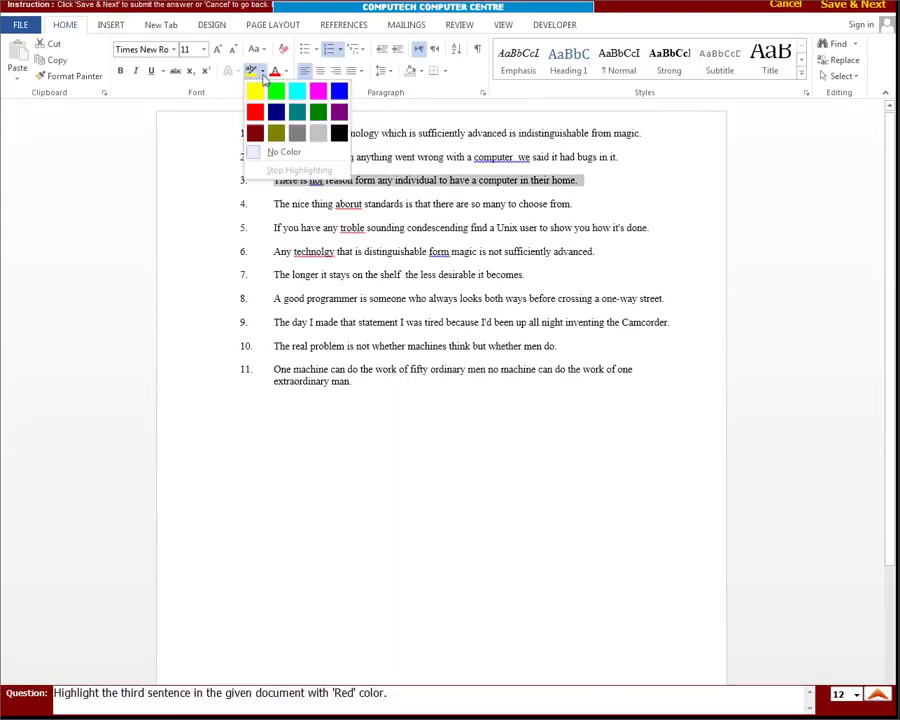
pyautogui.click(254, 106)
pyautogui.click(472, 470)
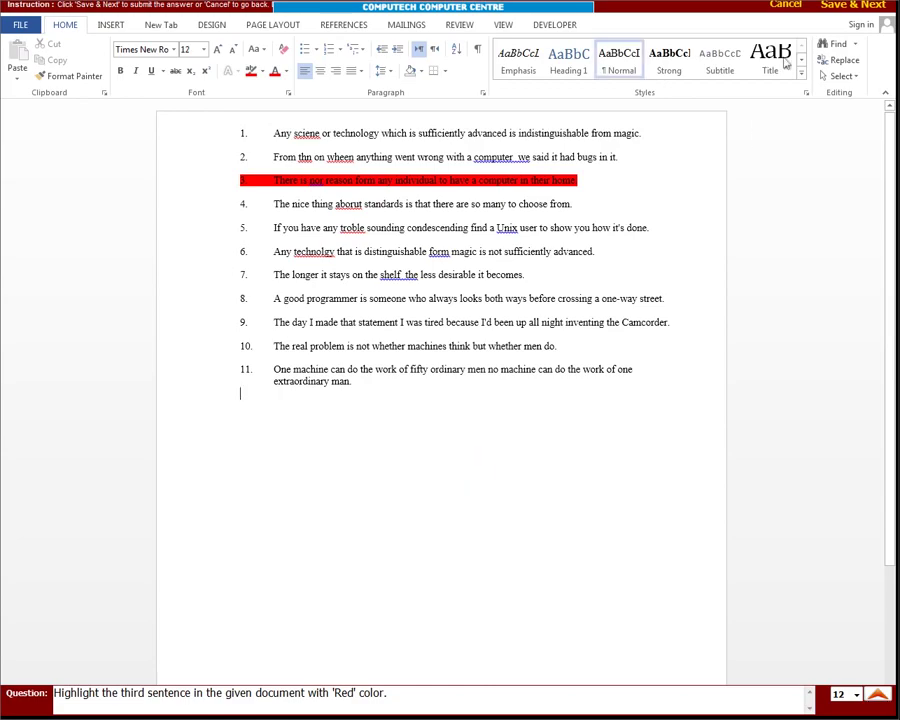
pyautogui.click(836, 8)
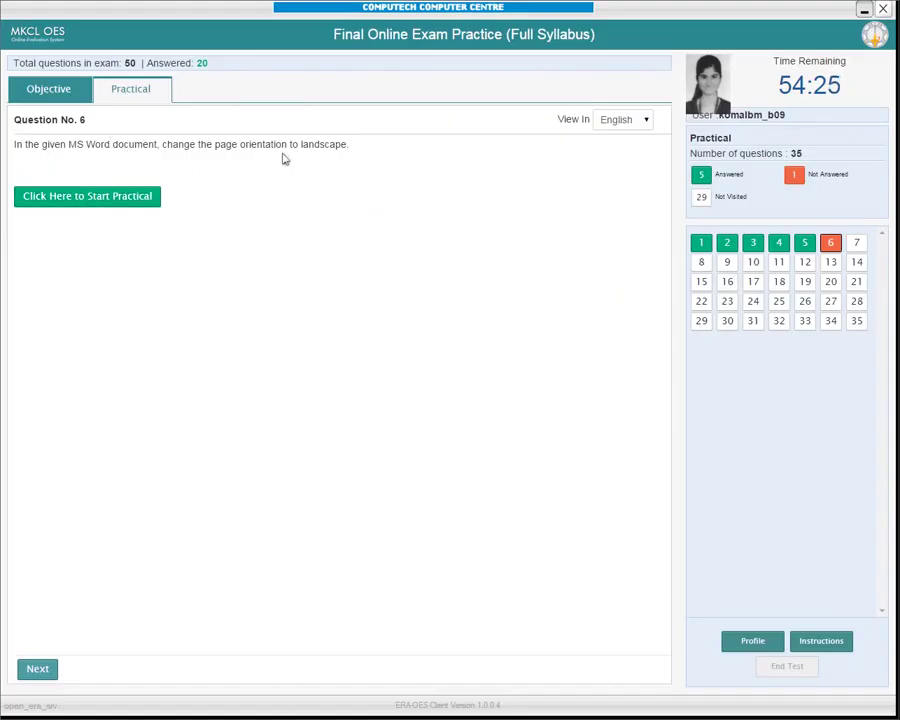
# Start practical question 6, change the document's page orientation to landscape, and submit the answer.
pyautogui.click(144, 196)
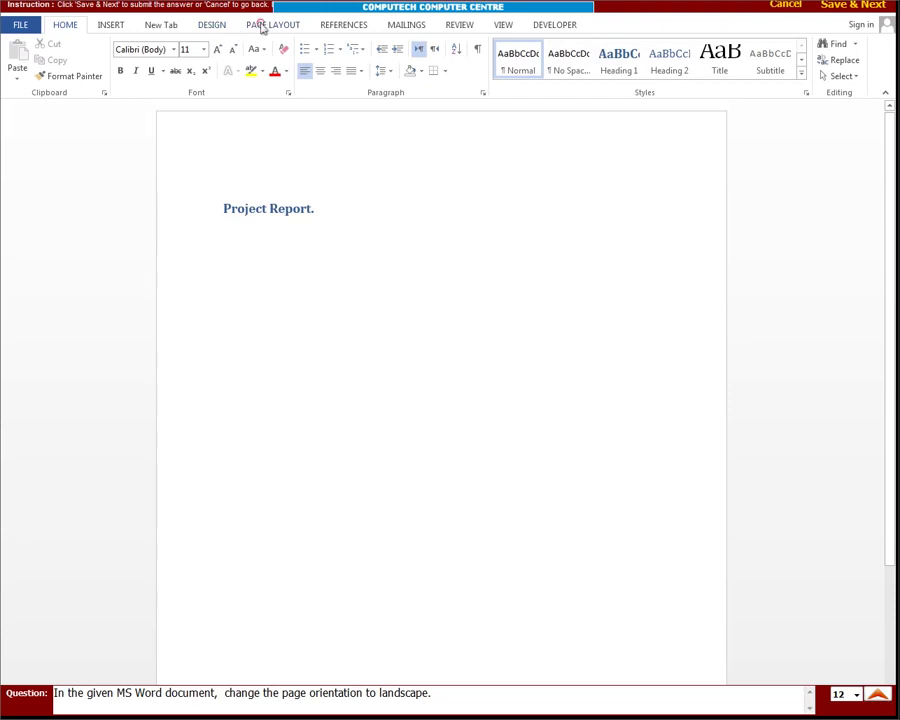
pyautogui.click(262, 24)
pyautogui.click(62, 78)
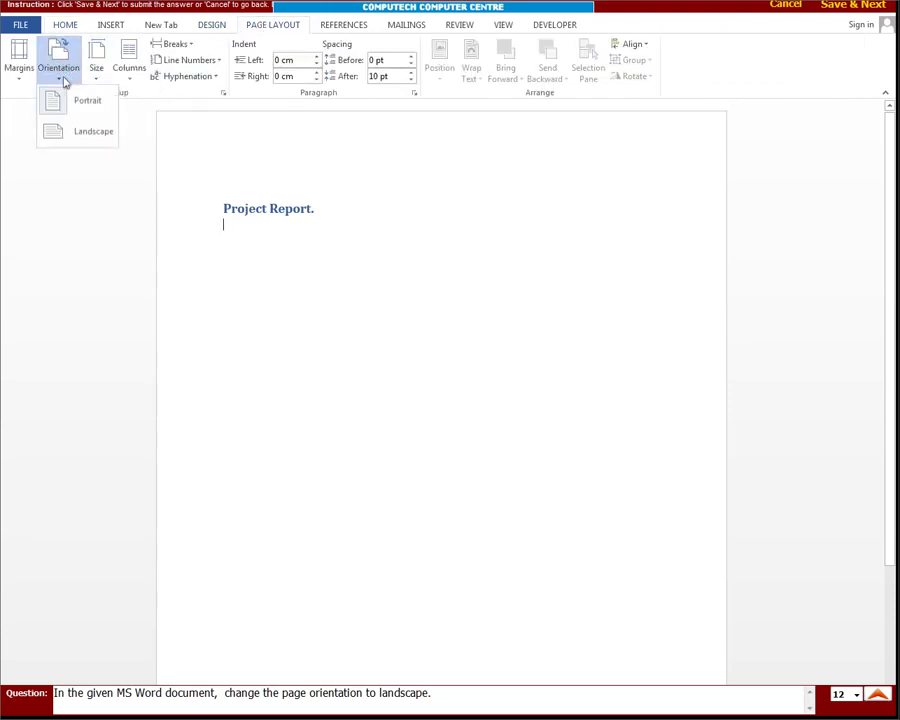
pyautogui.click(78, 136)
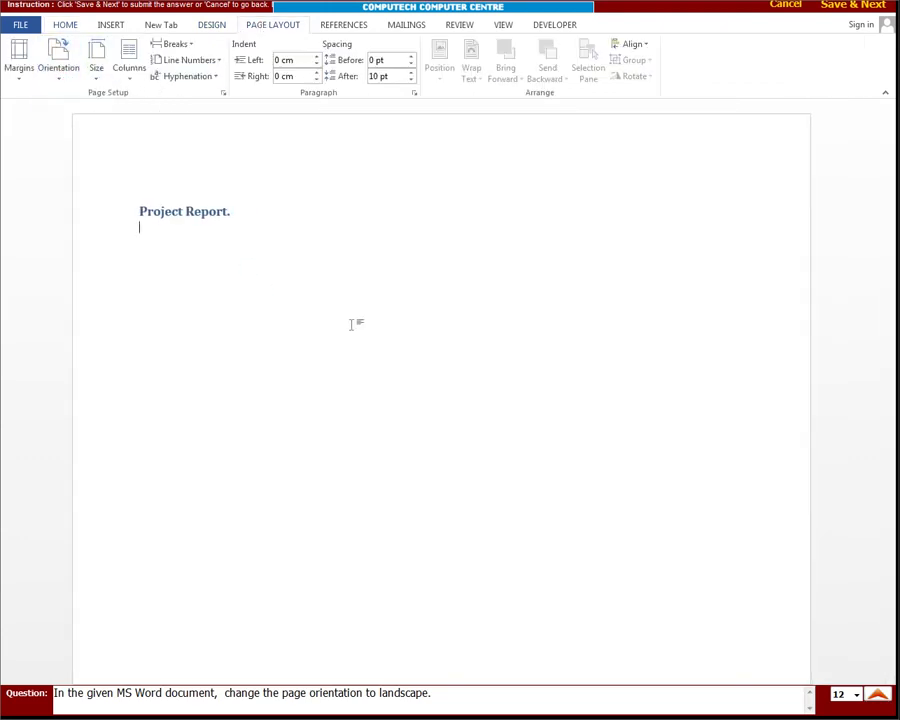
pyautogui.click(840, 8)
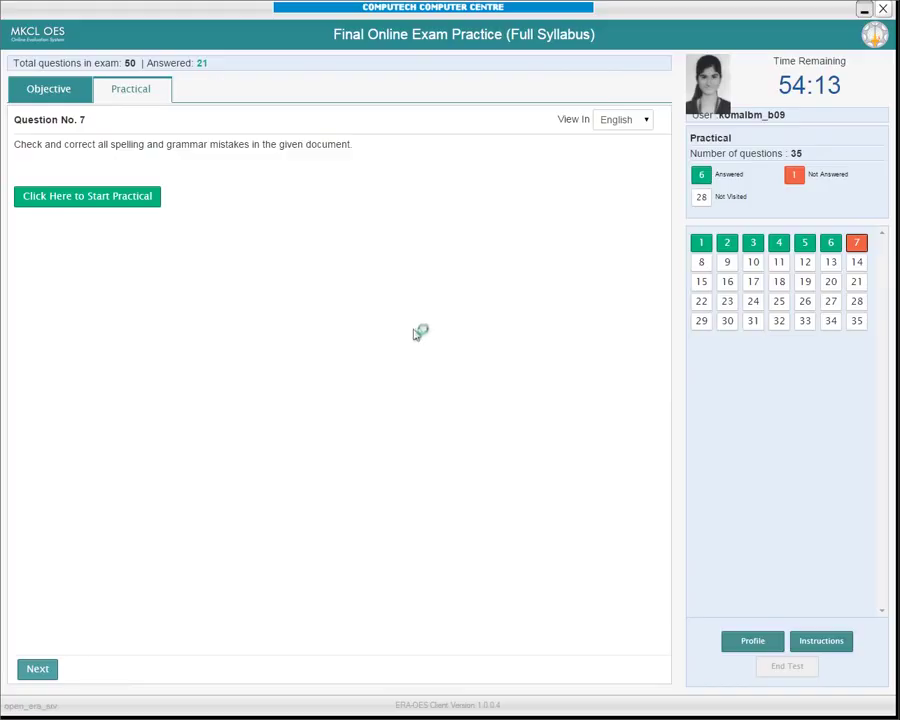
# Start practical question 7, run the spelling and grammar check accepting every suggested correction in the document, and submit the answer.
pyautogui.click(88, 197)
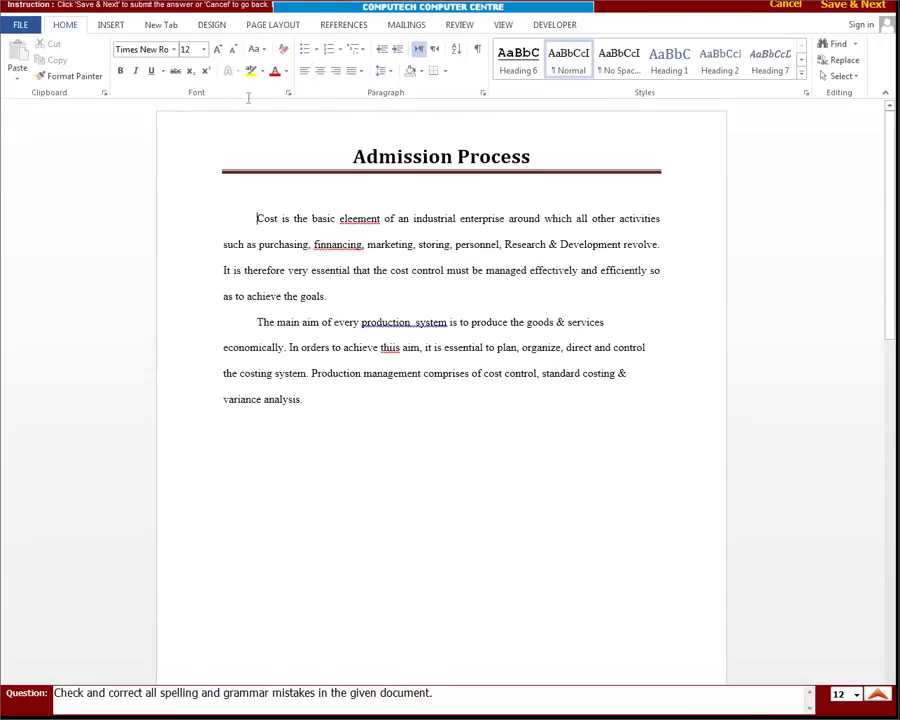
pyautogui.click(506, 25)
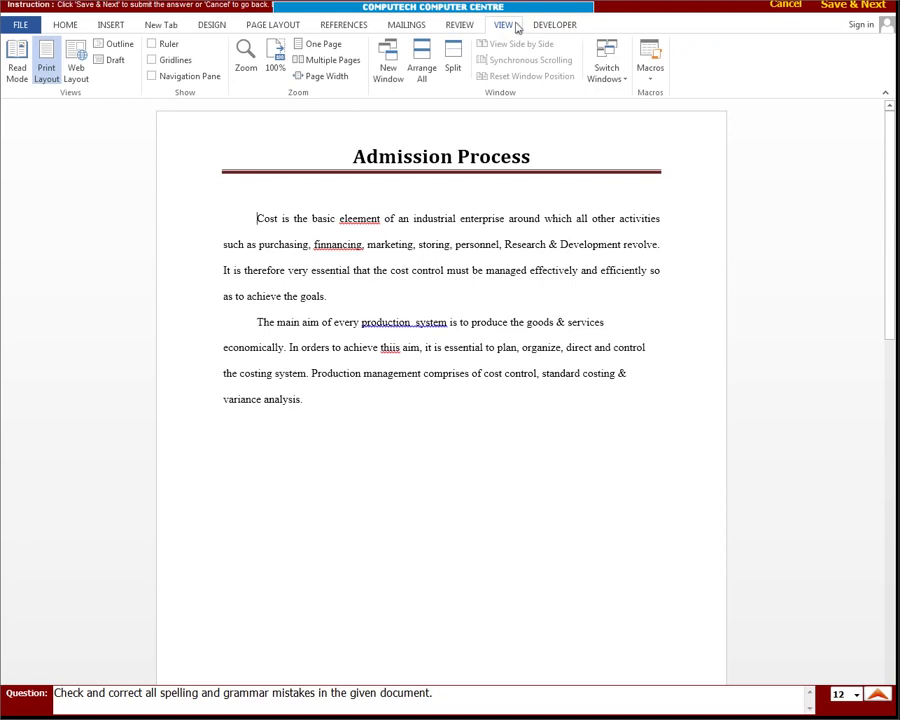
pyautogui.click(462, 26)
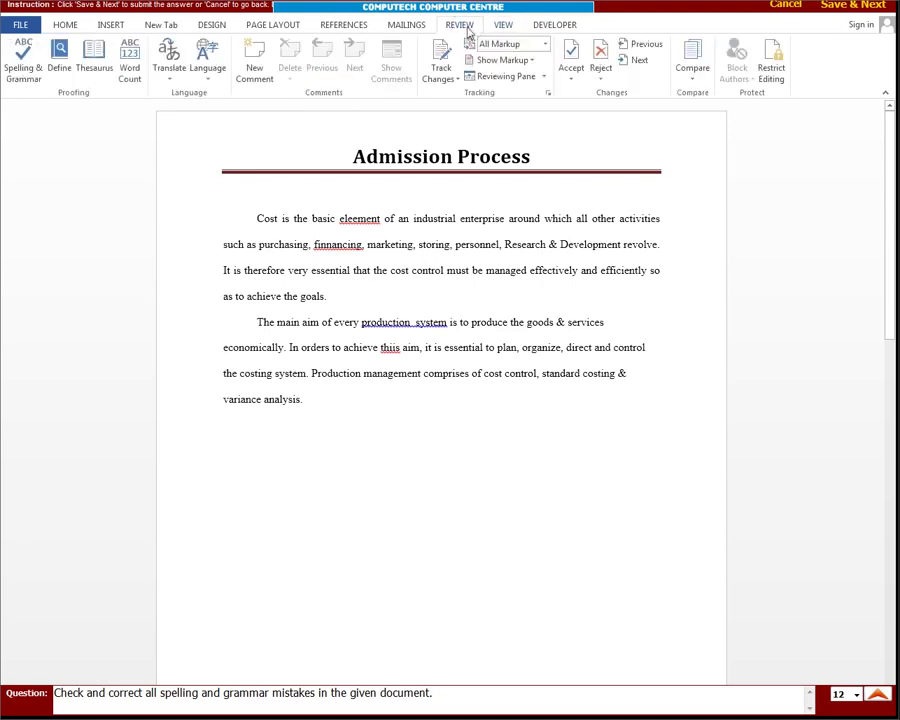
pyautogui.click(8, 63)
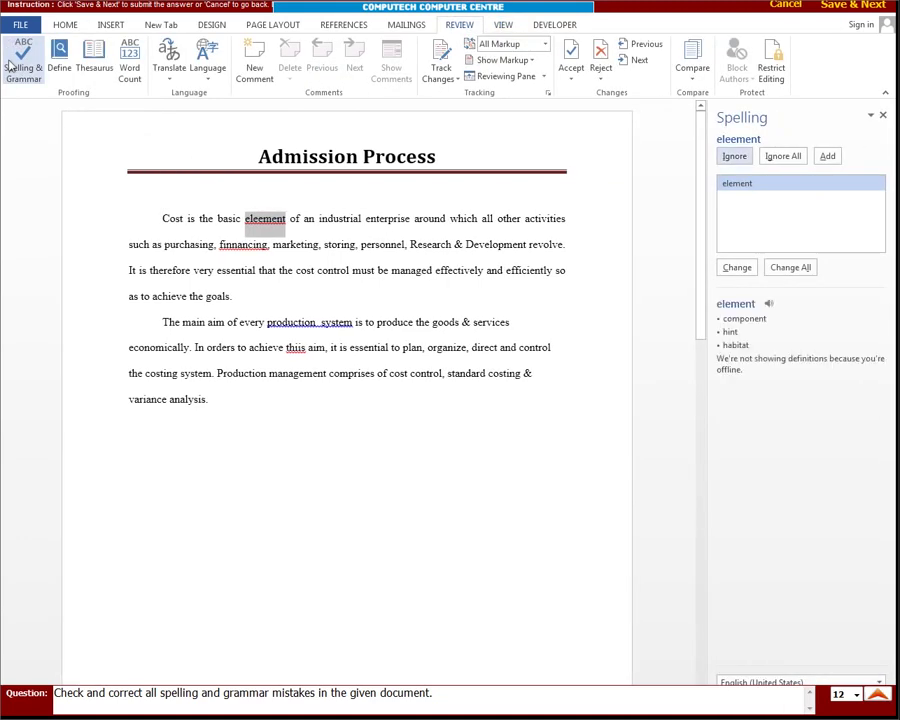
pyautogui.click(746, 271)
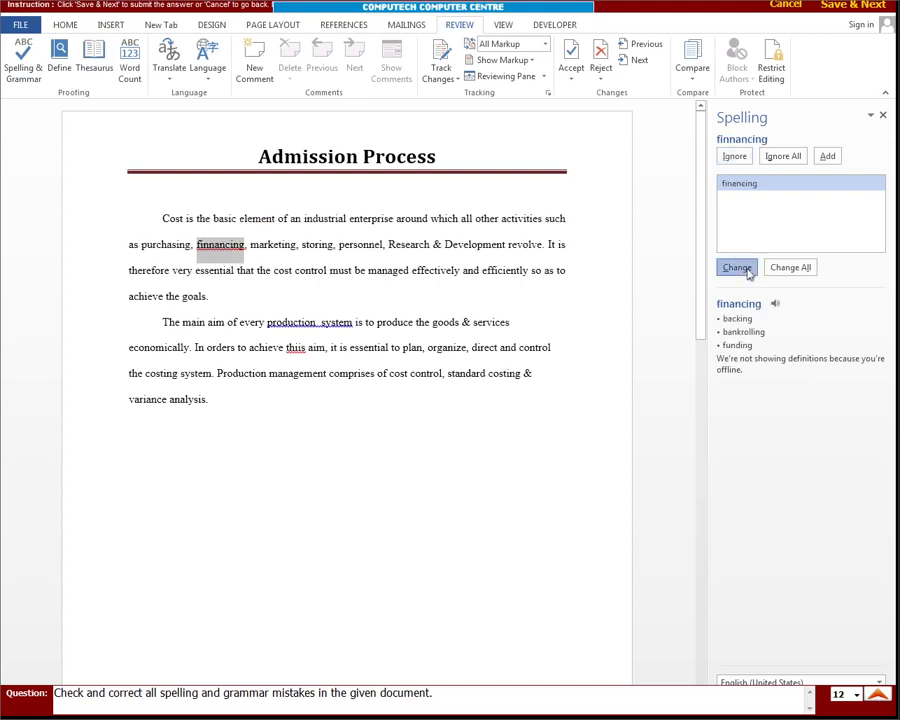
pyautogui.click(746, 271)
pyautogui.click(746, 271)
pyautogui.click(746, 271)
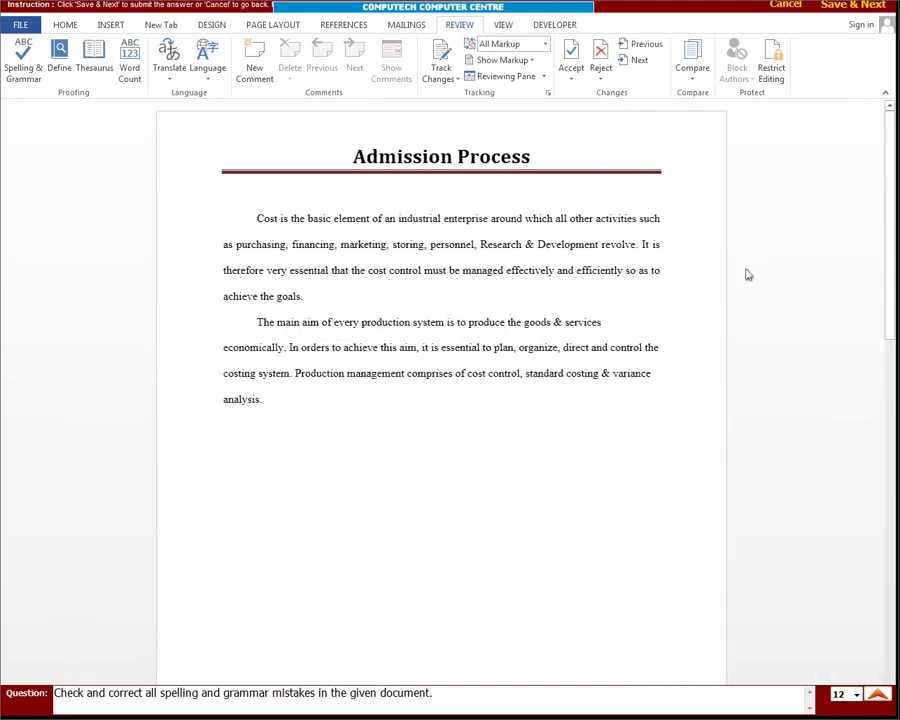
pyautogui.click(455, 401)
pyautogui.click(857, 7)
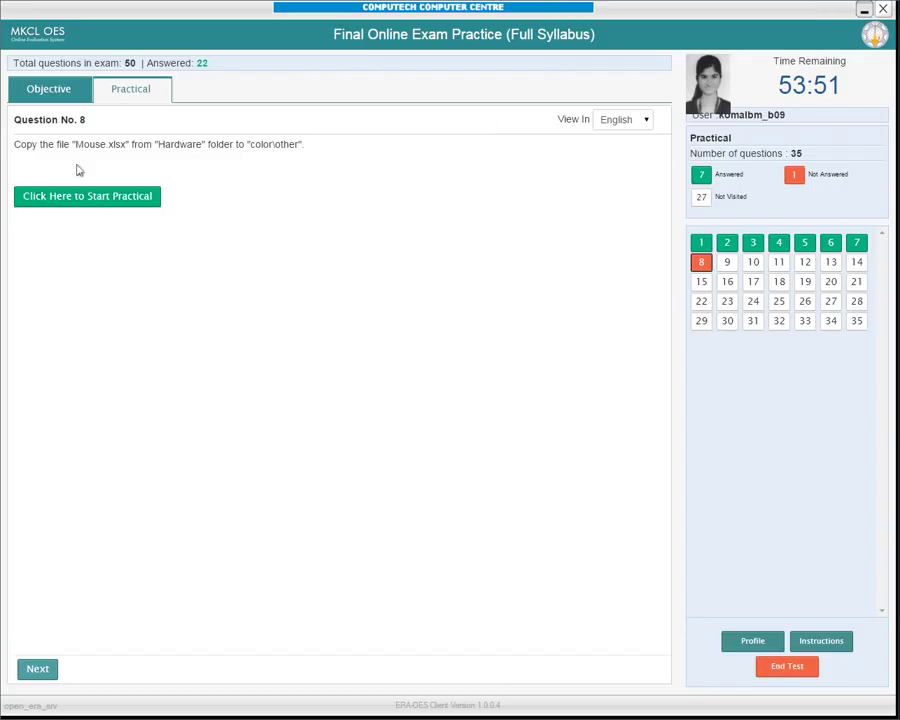
# Start practical question 8 and copy the file Mouse.xlsx from the Hardware folder.
pyautogui.click(74, 201)
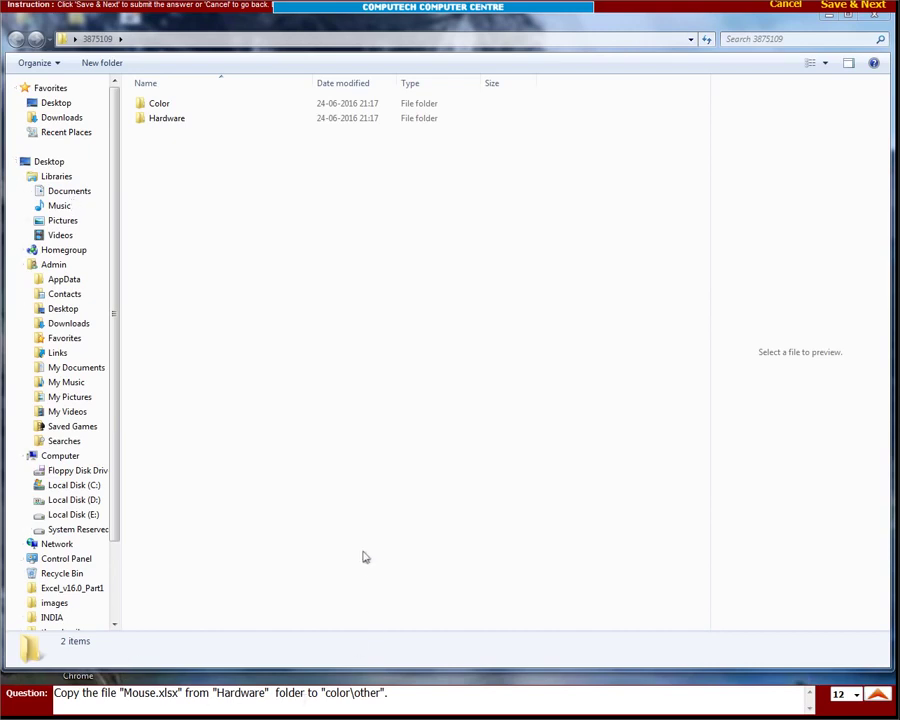
pyautogui.doubleClick(165, 120)
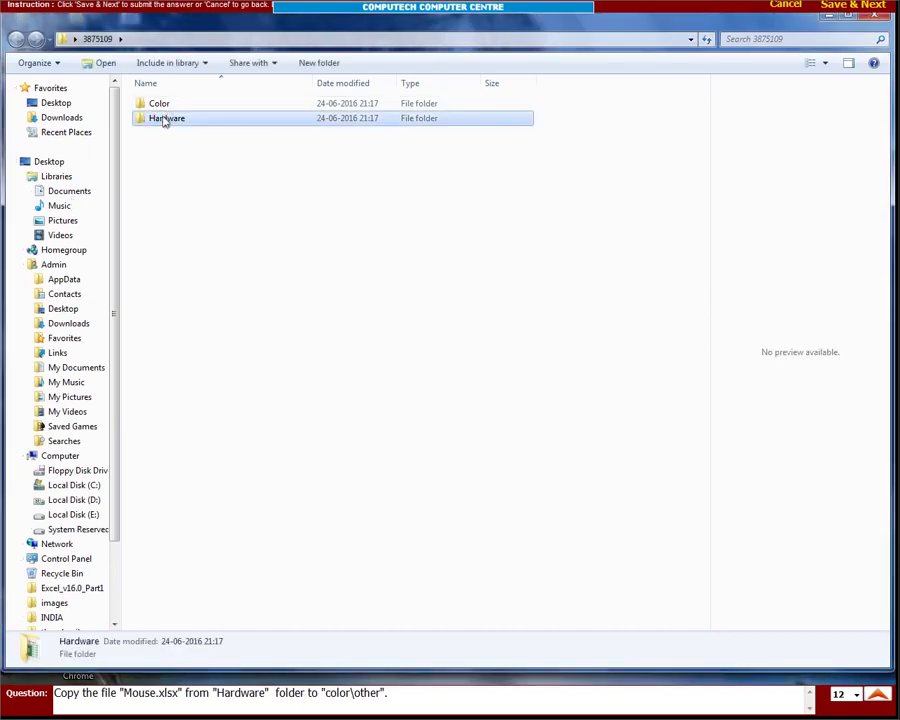
pyautogui.click(166, 105)
pyautogui.click(40, 63)
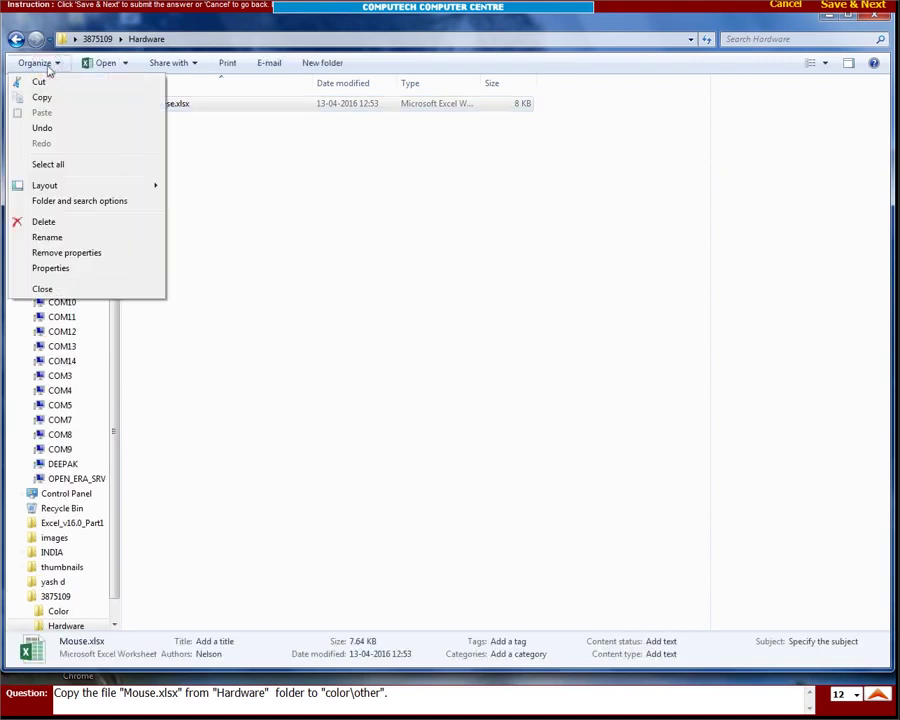
pyautogui.click(42, 98)
# Paste the copied Mouse.xlsx into the Color\Other folder and submit the answer to practical question 8.
pyautogui.click(15, 39)
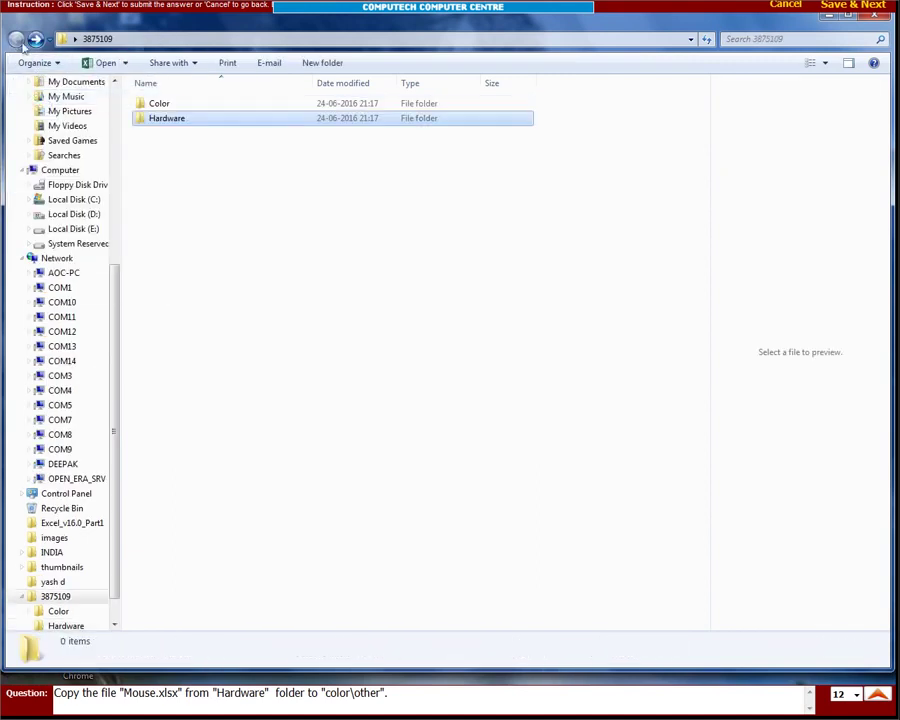
pyautogui.doubleClick(161, 104)
pyautogui.doubleClick(160, 104)
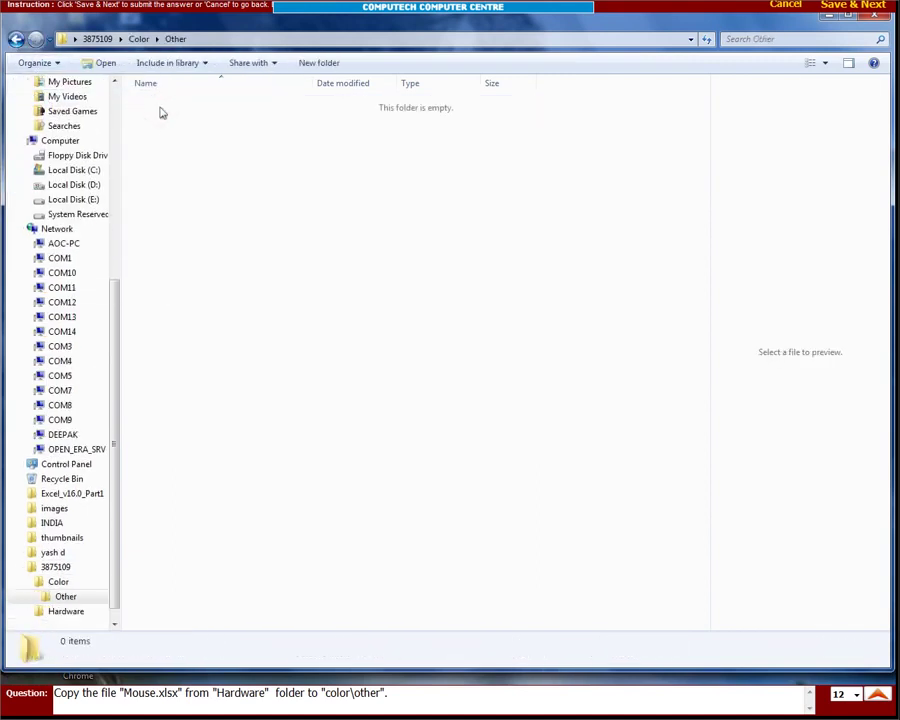
pyautogui.click(37, 63)
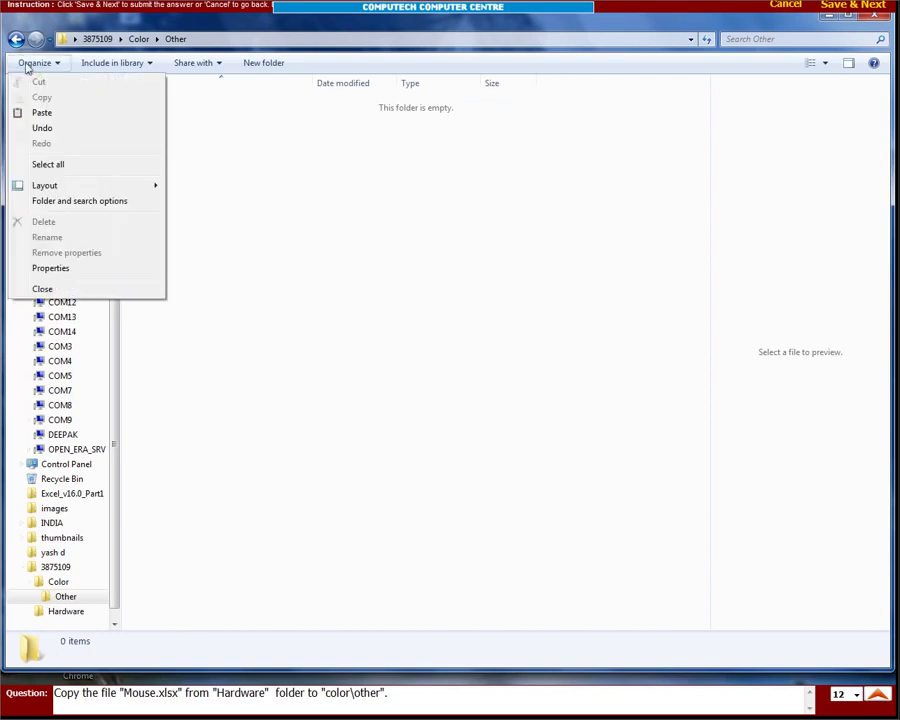
pyautogui.click(44, 113)
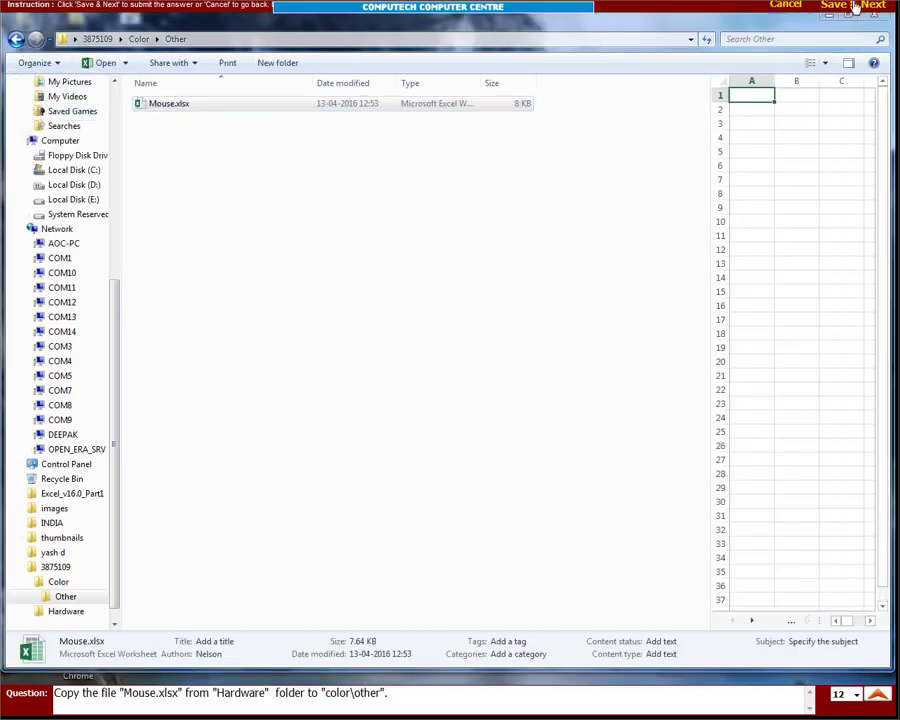
pyautogui.click(857, 6)
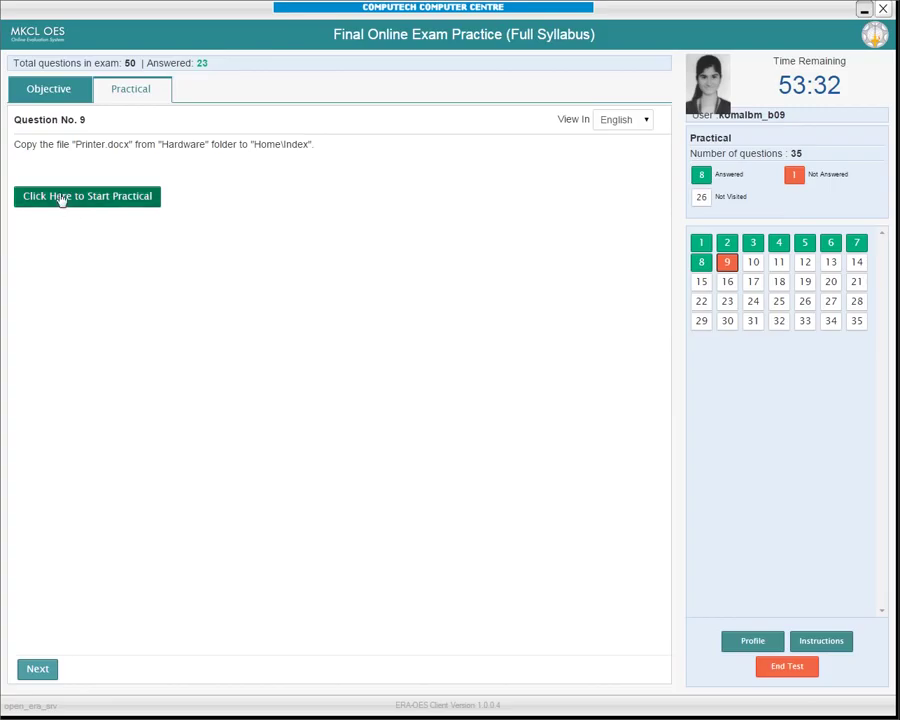
# Start practical question 9 and copy the file Printer.docx from the Hardware folder.
pyautogui.click(60, 198)
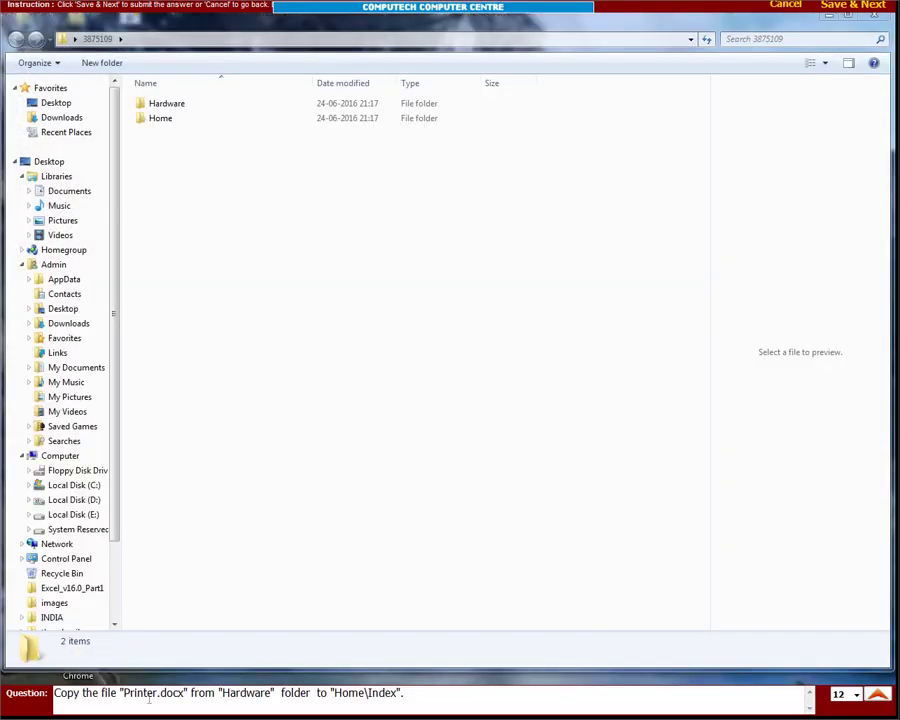
pyautogui.doubleClick(166, 104)
pyautogui.click(160, 108)
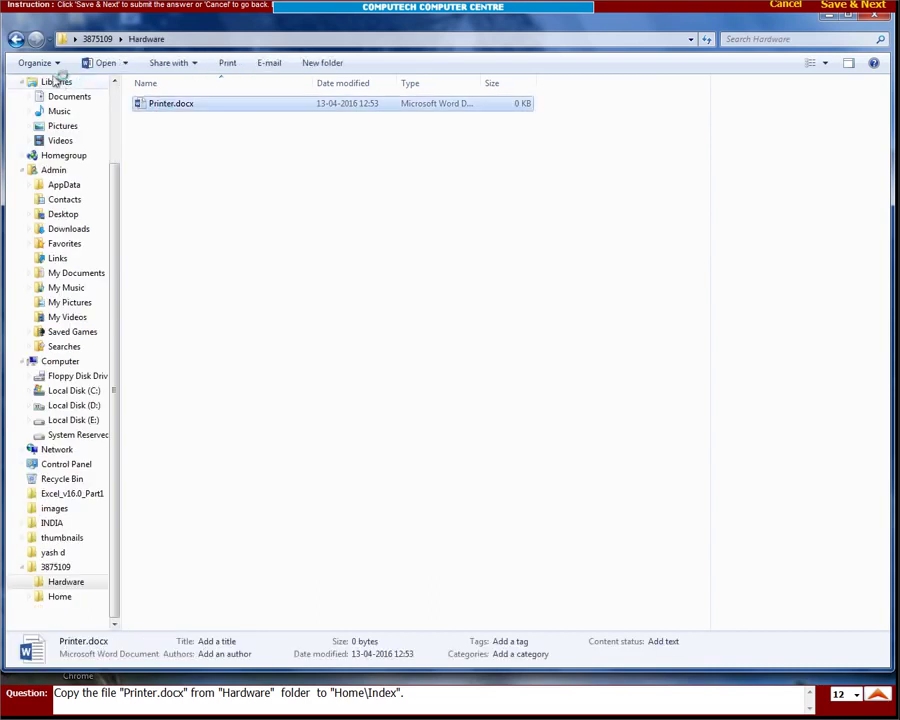
pyautogui.click(34, 63)
pyautogui.click(42, 98)
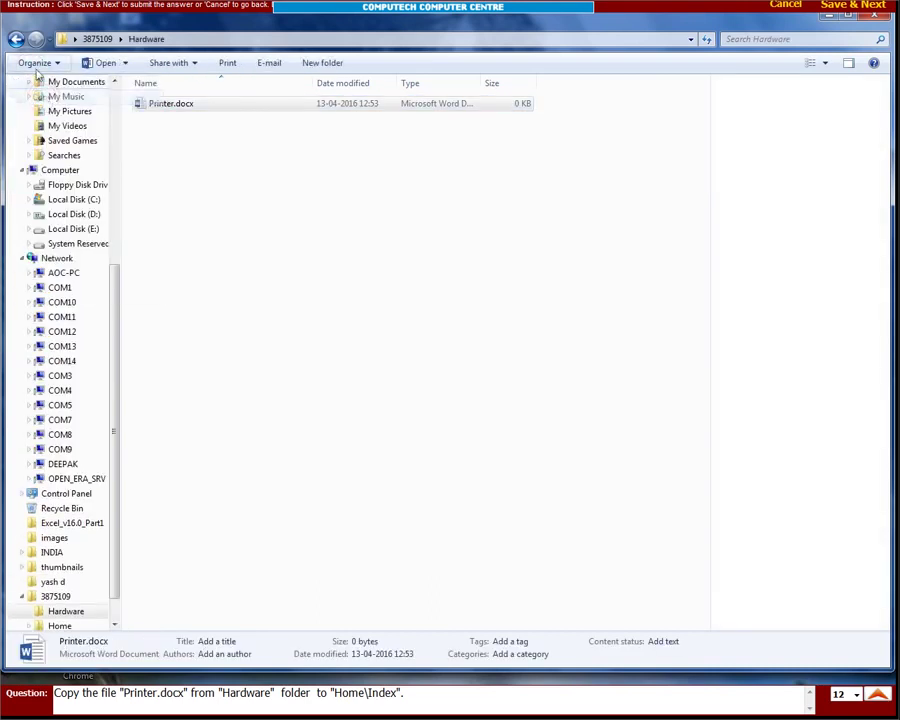
# Paste the copied Printer.docx into the Home\Index folder and submit the answer to practical question 9.
pyautogui.click(16, 39)
pyautogui.doubleClick(173, 124)
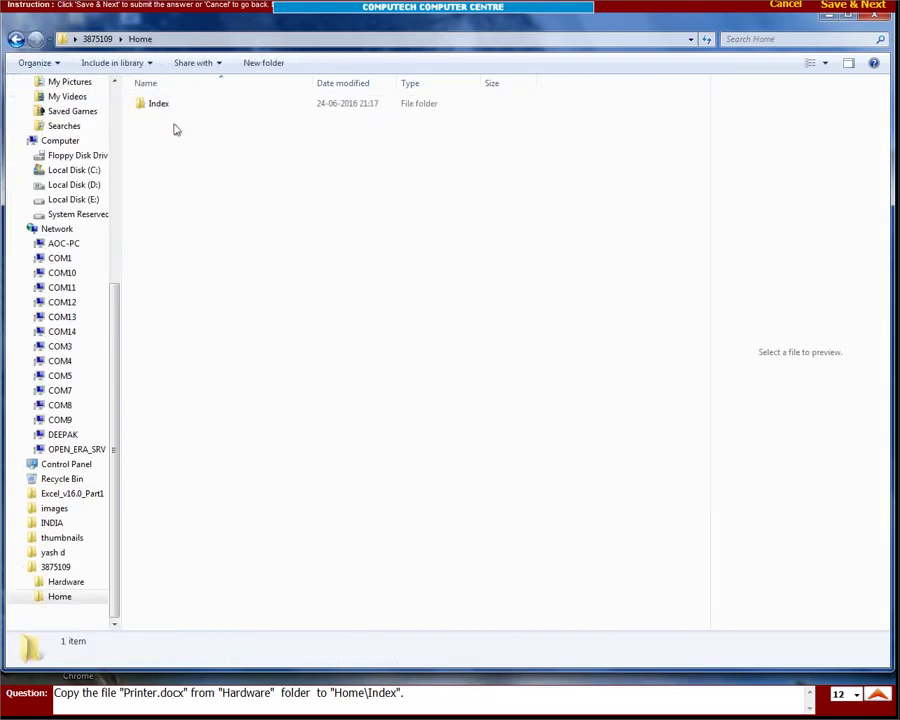
pyautogui.click(149, 104)
pyautogui.doubleClick(150, 106)
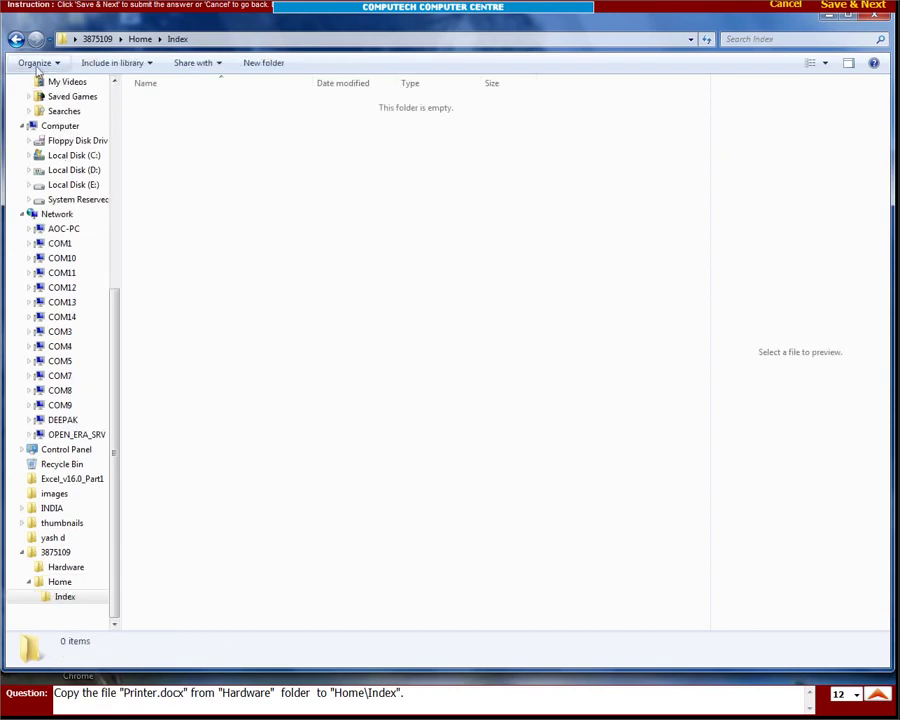
pyautogui.click(34, 63)
pyautogui.click(38, 112)
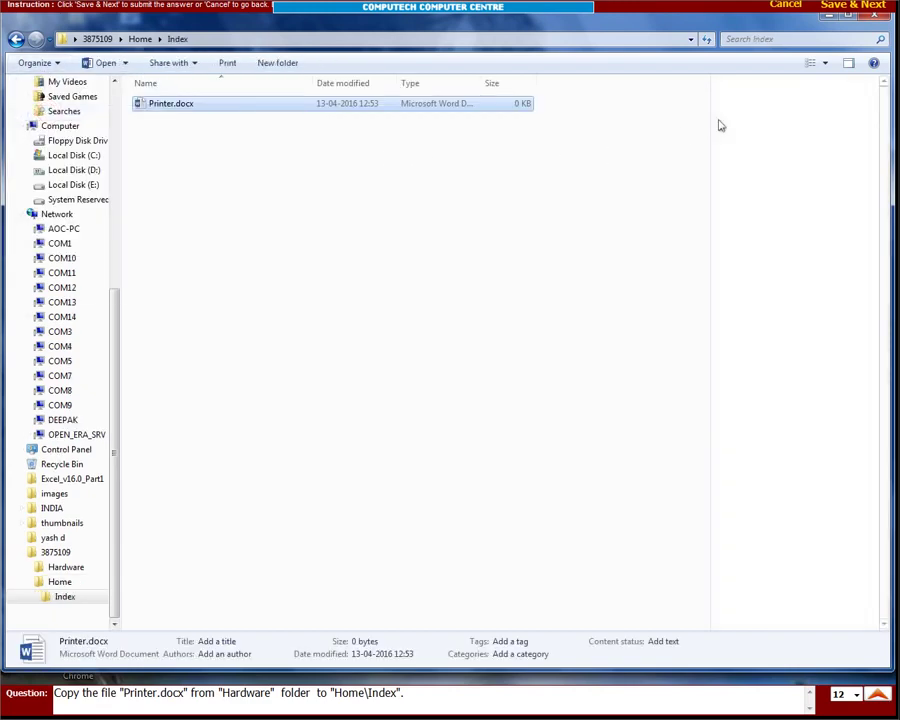
pyautogui.click(843, 9)
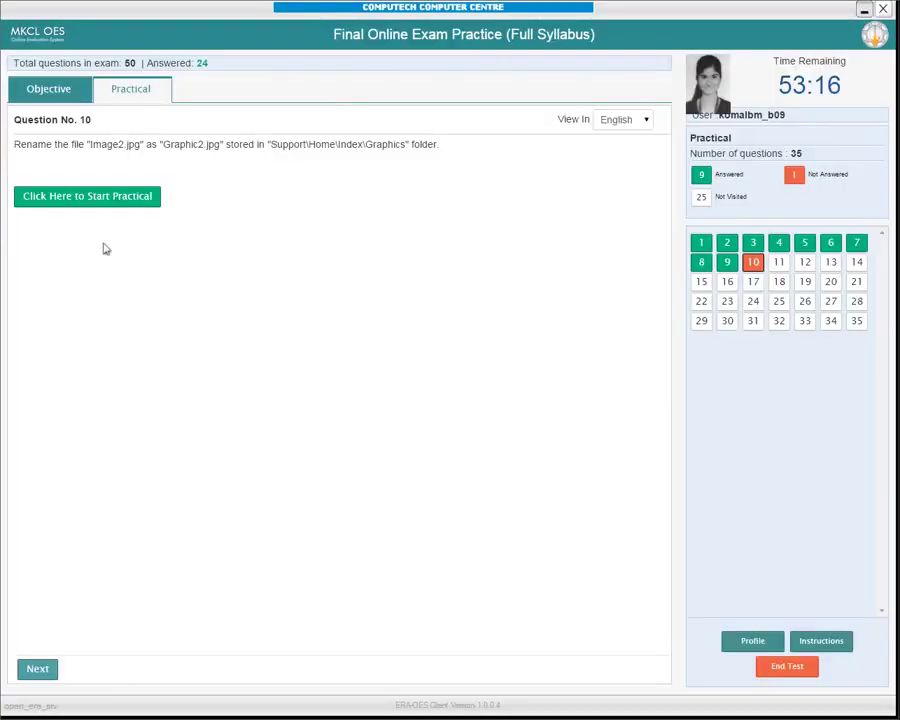
# Start practical question 10 and open the folder Support\Home\Index\Graphics.
pyautogui.click(64, 197)
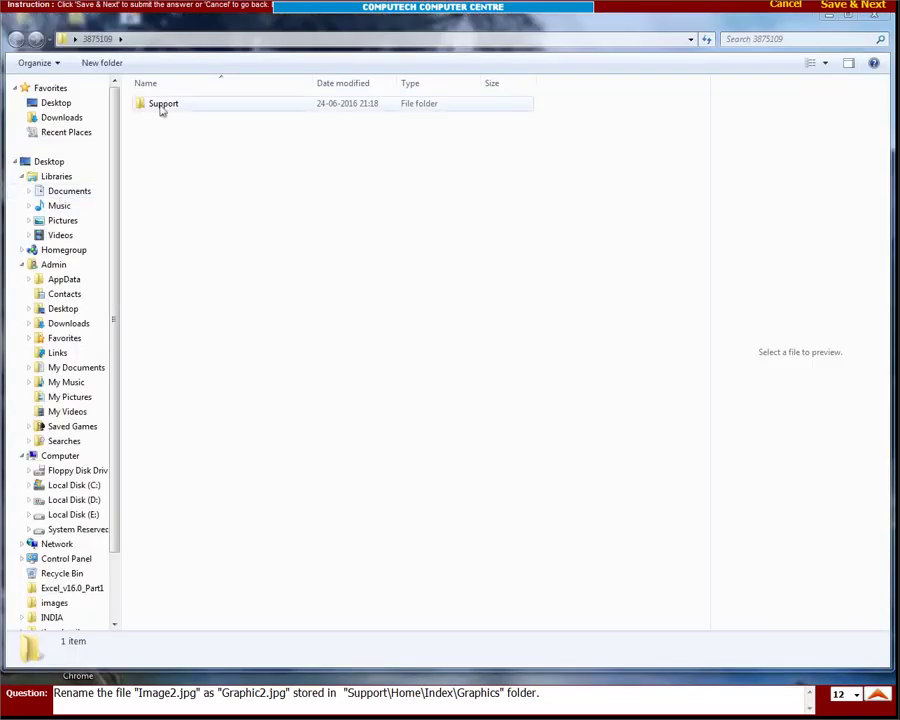
pyautogui.click(160, 107)
pyautogui.doubleClick(160, 107)
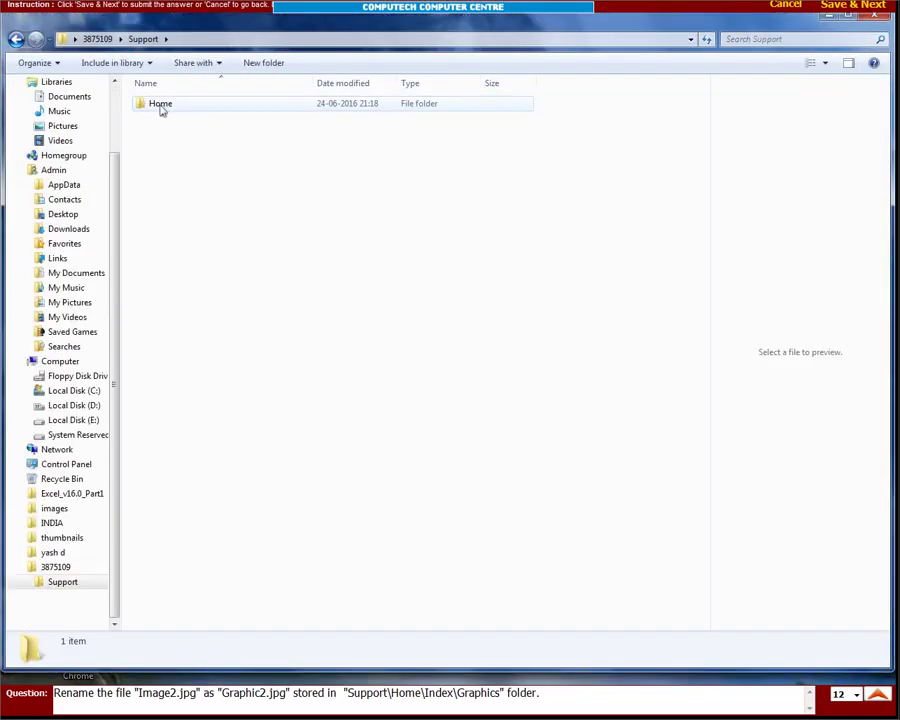
pyautogui.doubleClick(160, 106)
pyautogui.click(158, 110)
pyautogui.doubleClick(158, 108)
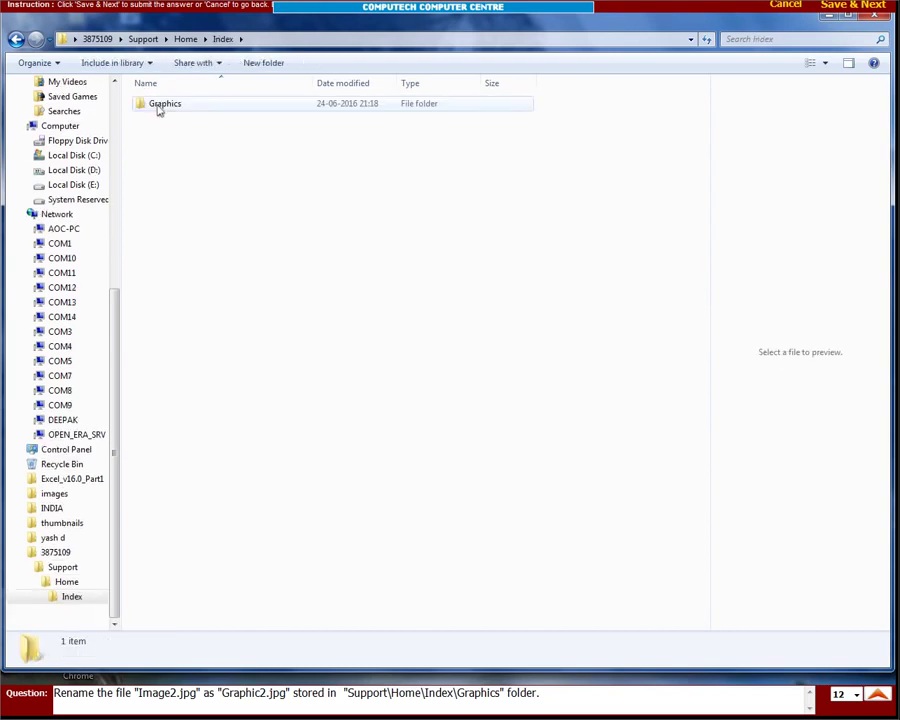
pyautogui.doubleClick(157, 107)
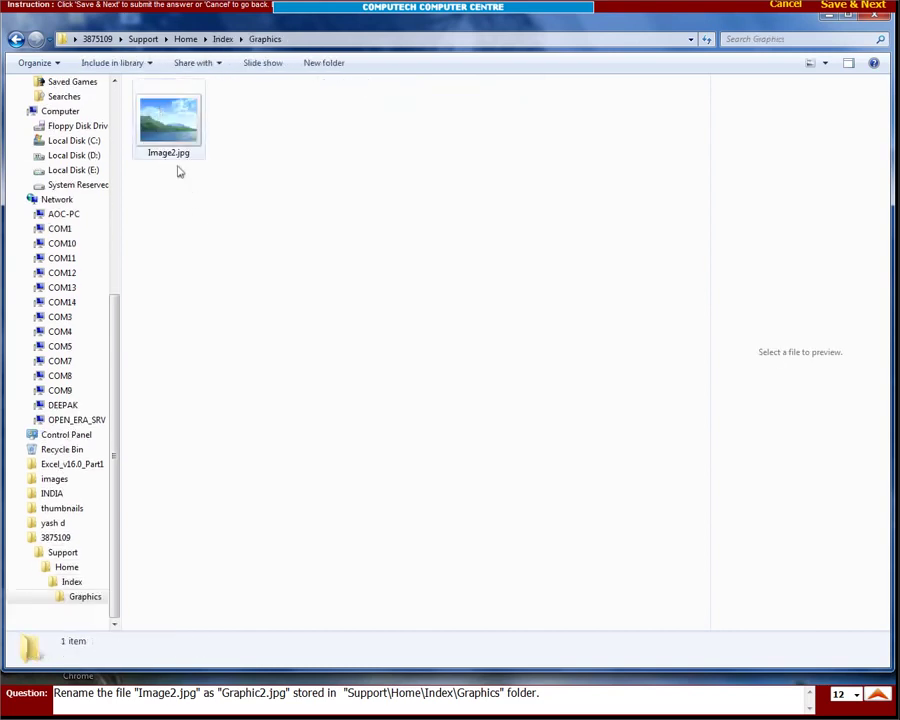
# Rename the file Image2.jpg as Graphic2.jpg and submit the answer to practical question 10.
pyautogui.click(168, 125)
pyautogui.click(42, 63)
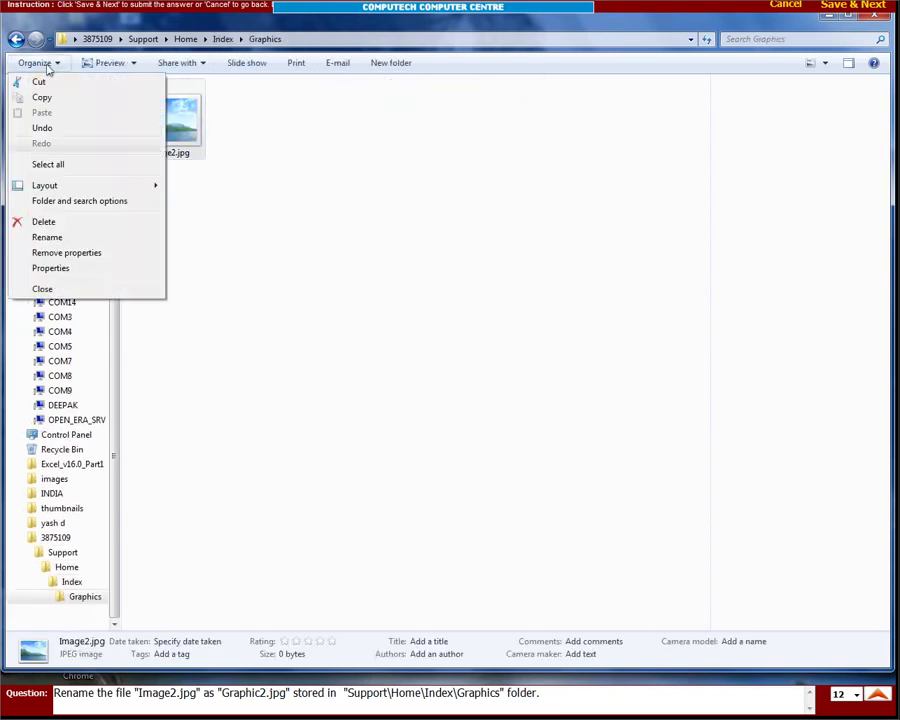
pyautogui.click(50, 238)
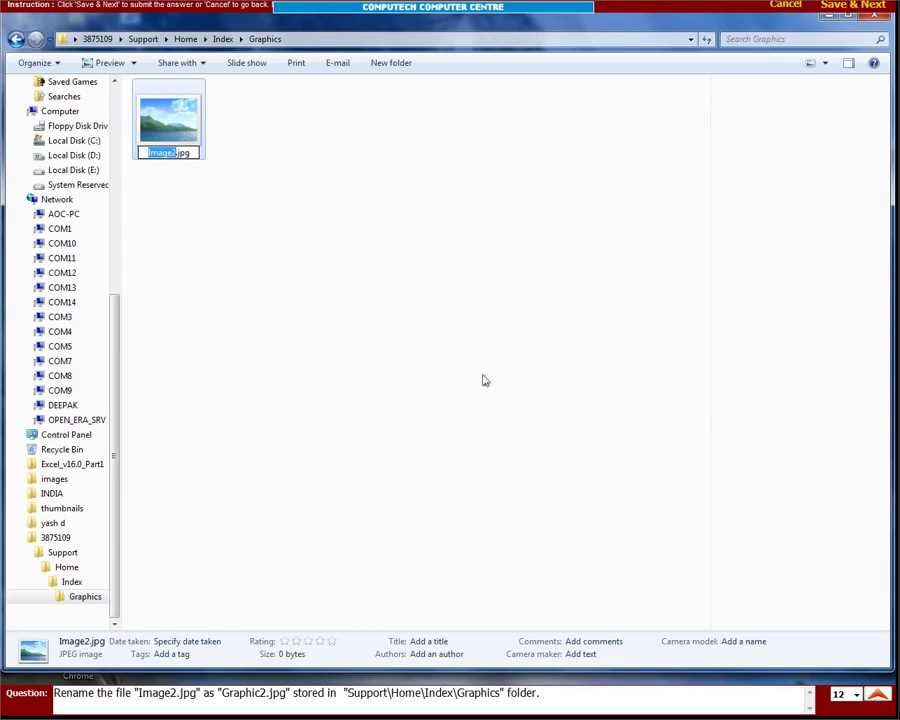
pyautogui.write('Graphic2')
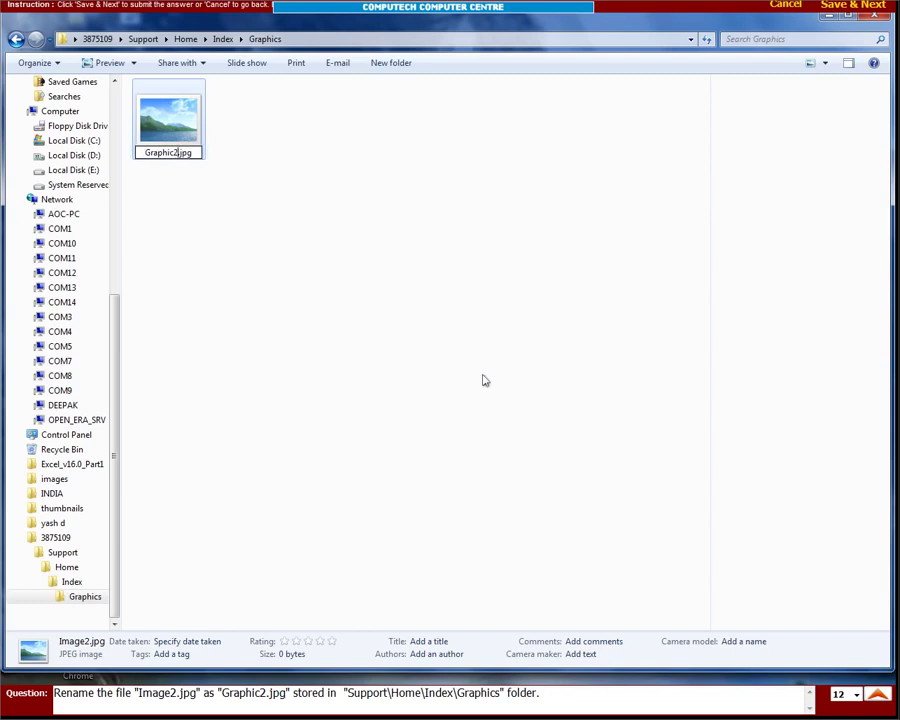
pyautogui.click(396, 324)
pyautogui.click(846, 8)
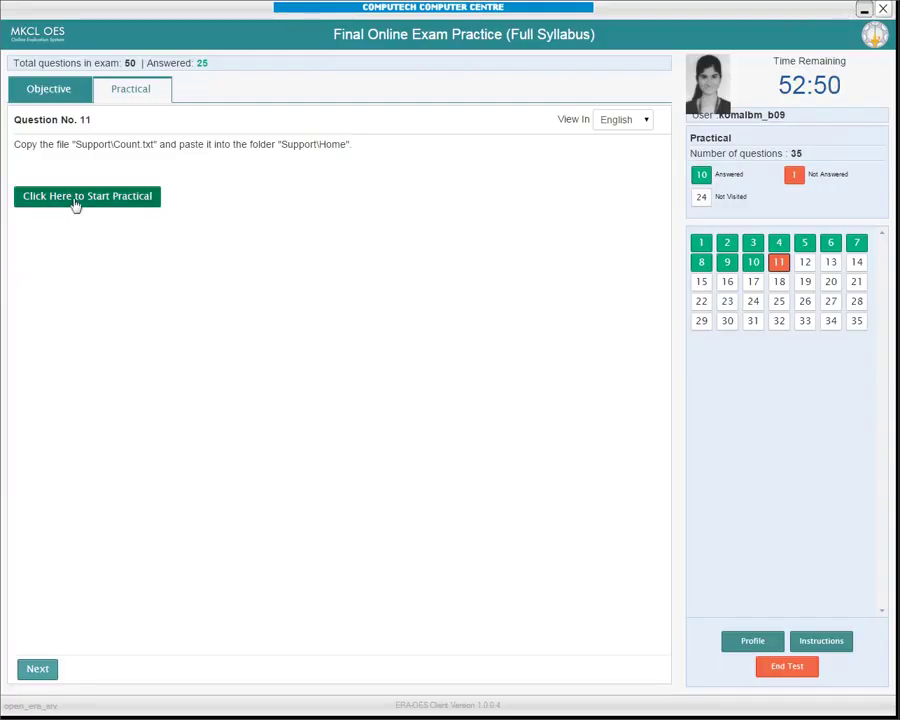
# Start practical question 11 and copy the file Count.txt from the Support folder.
pyautogui.click(75, 200)
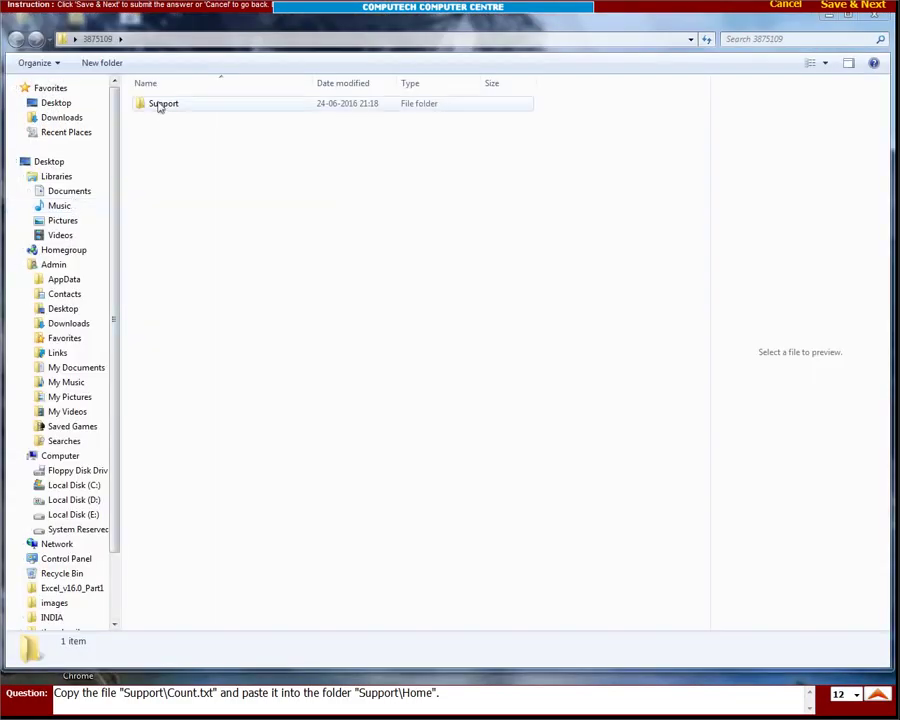
pyautogui.doubleClick(159, 105)
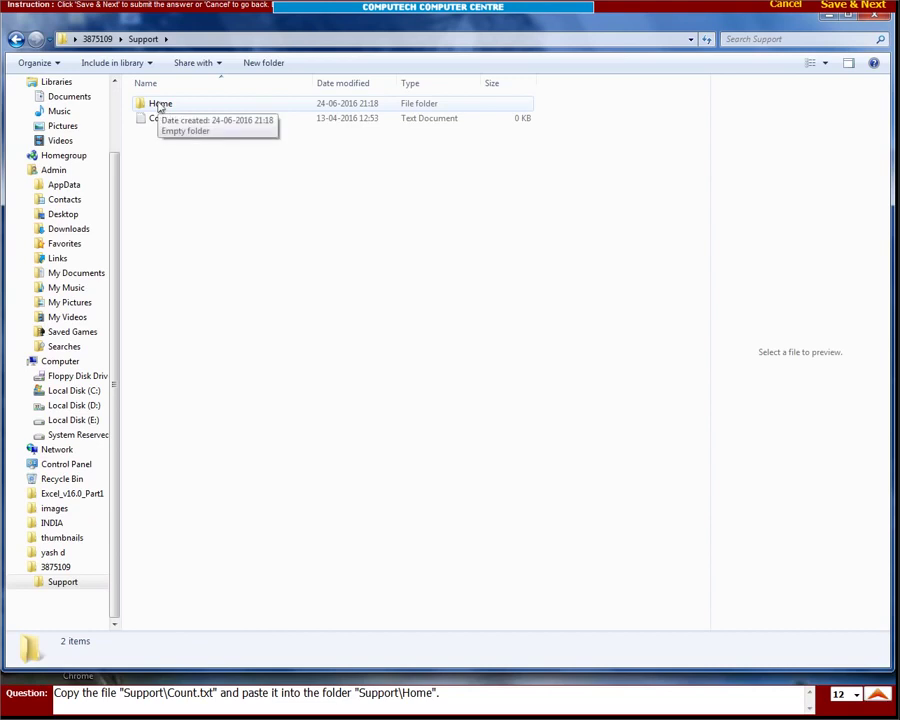
pyautogui.click(158, 104)
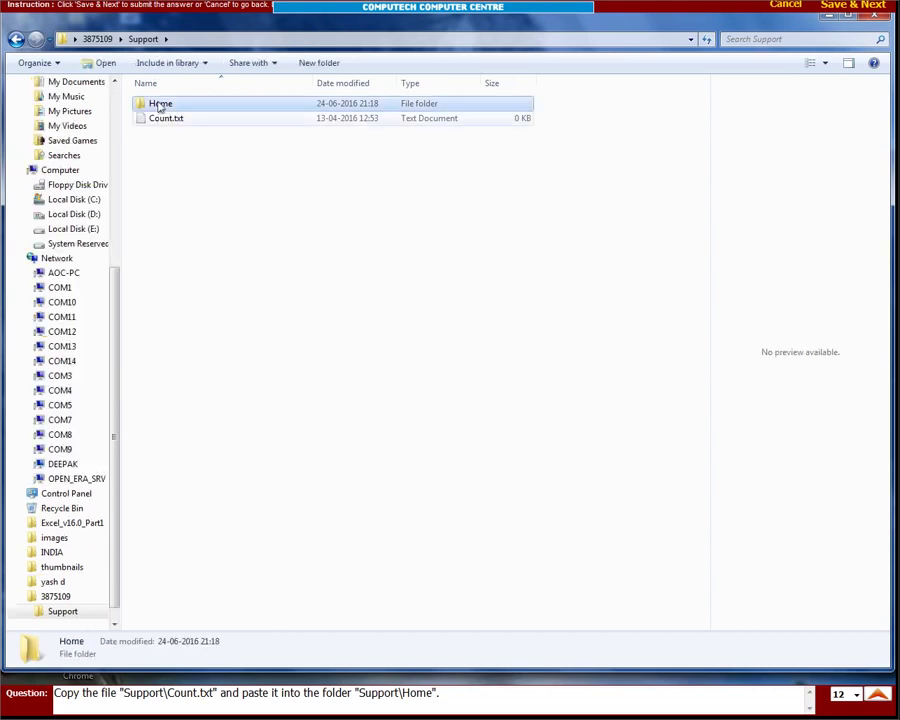
pyautogui.press('Down')
pyautogui.click(35, 62)
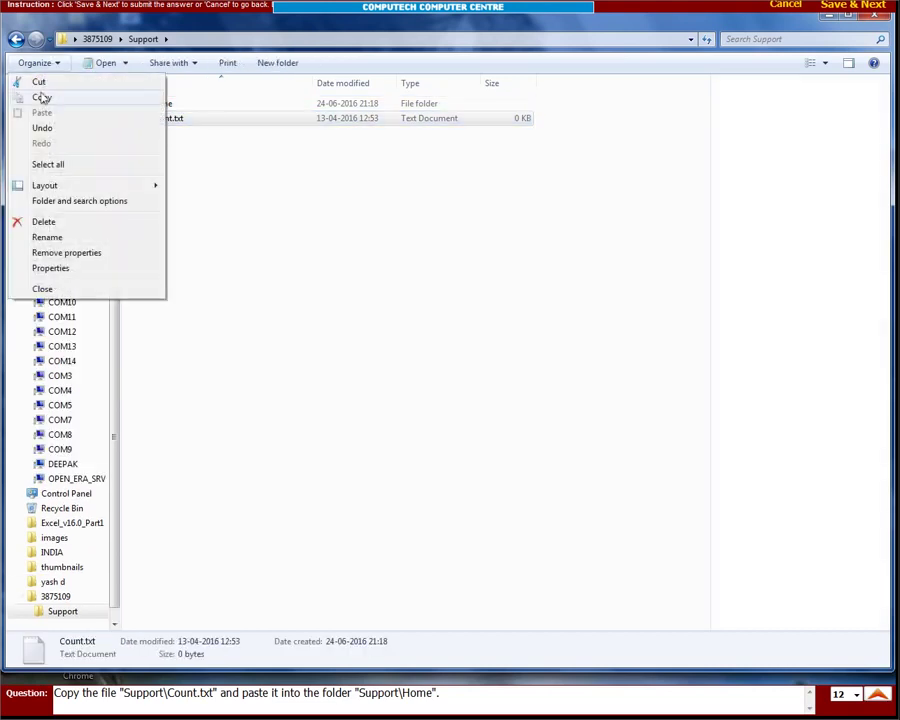
pyautogui.click(41, 97)
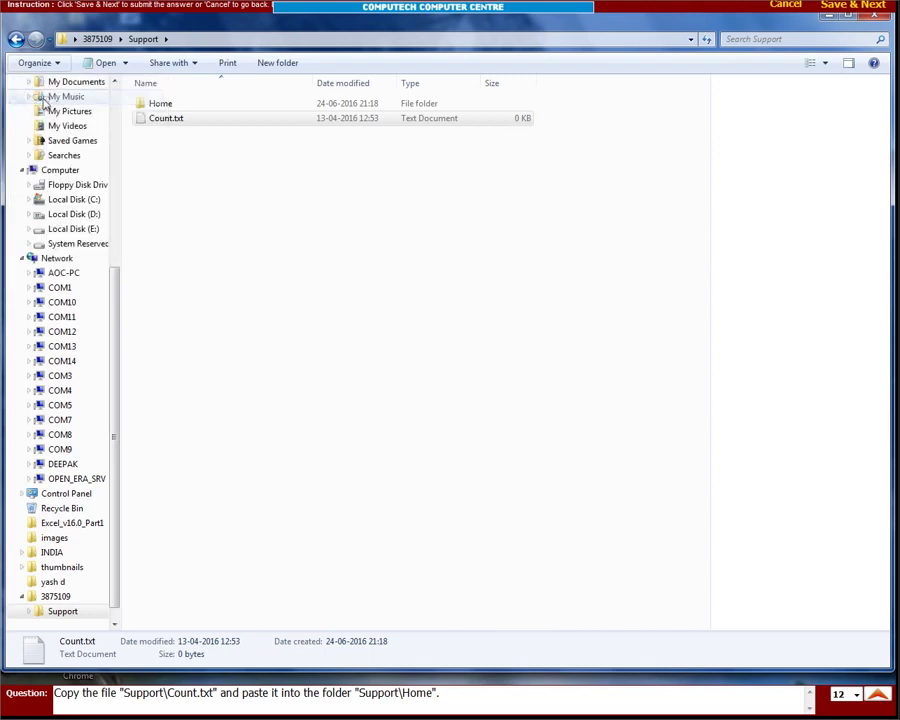
# Paste the copied Count.txt into the Support\Home folder and submit the answer to practical question 11.
pyautogui.doubleClick(165, 109)
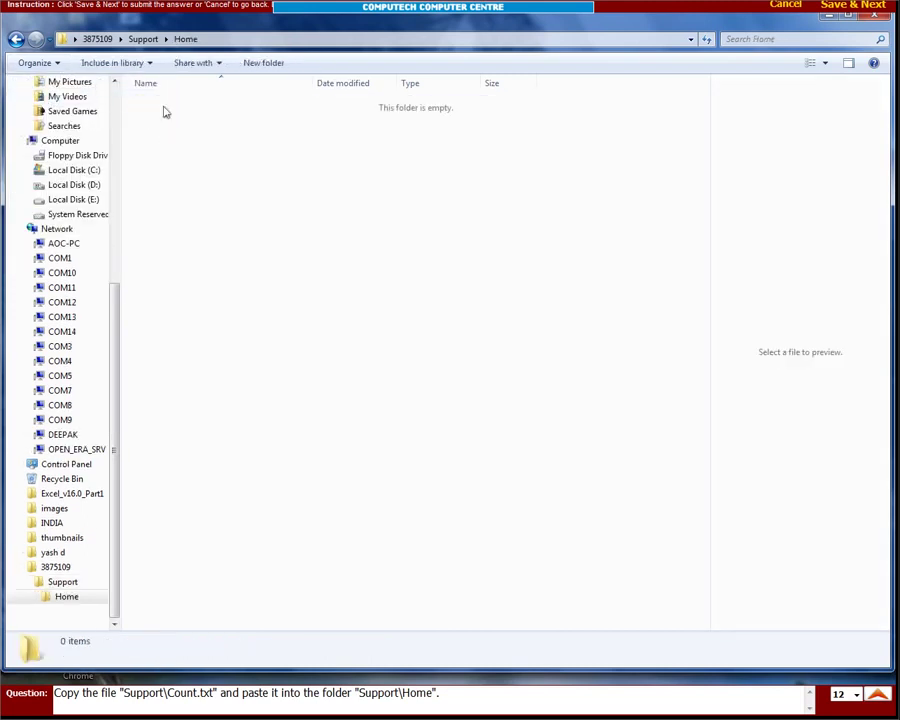
pyautogui.click(33, 62)
pyautogui.click(40, 113)
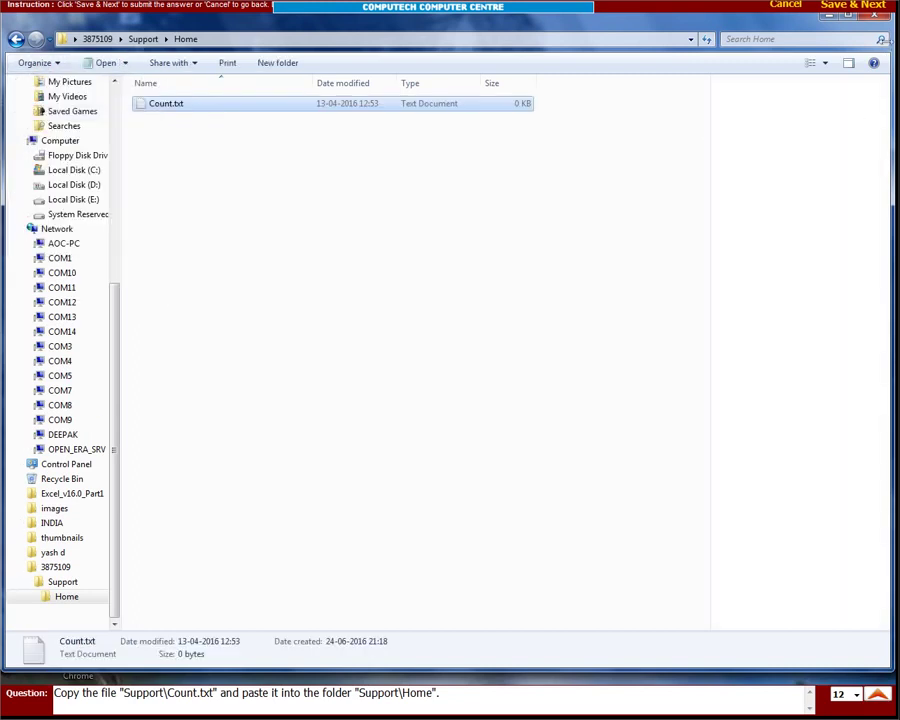
pyautogui.click(843, 13)
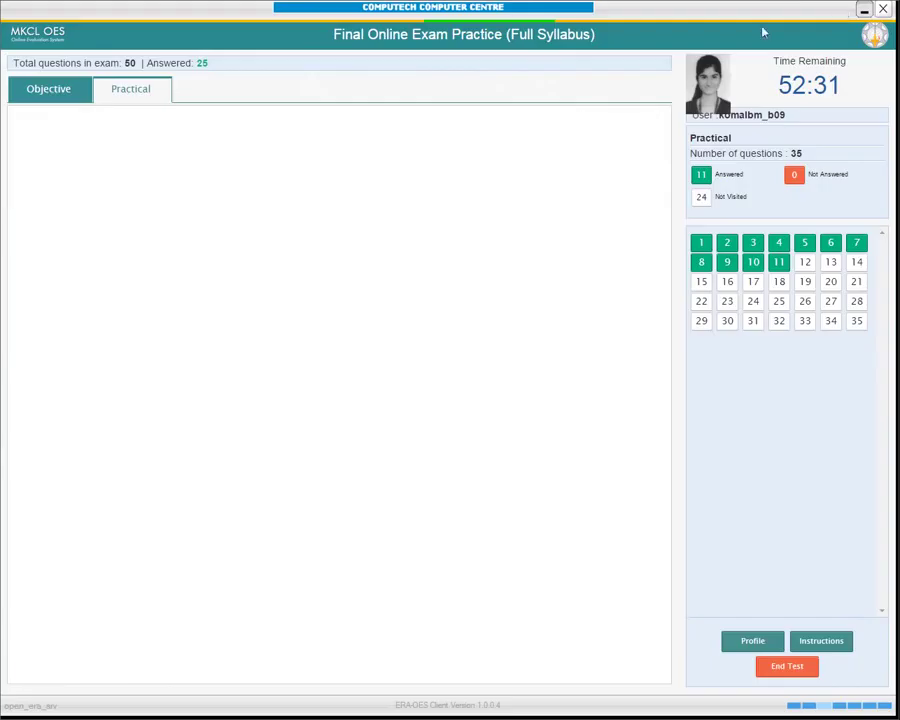
# Start practical question 12 and copy forest.gif and waterfall.gif together from the Support folder.
pyautogui.click(118, 198)
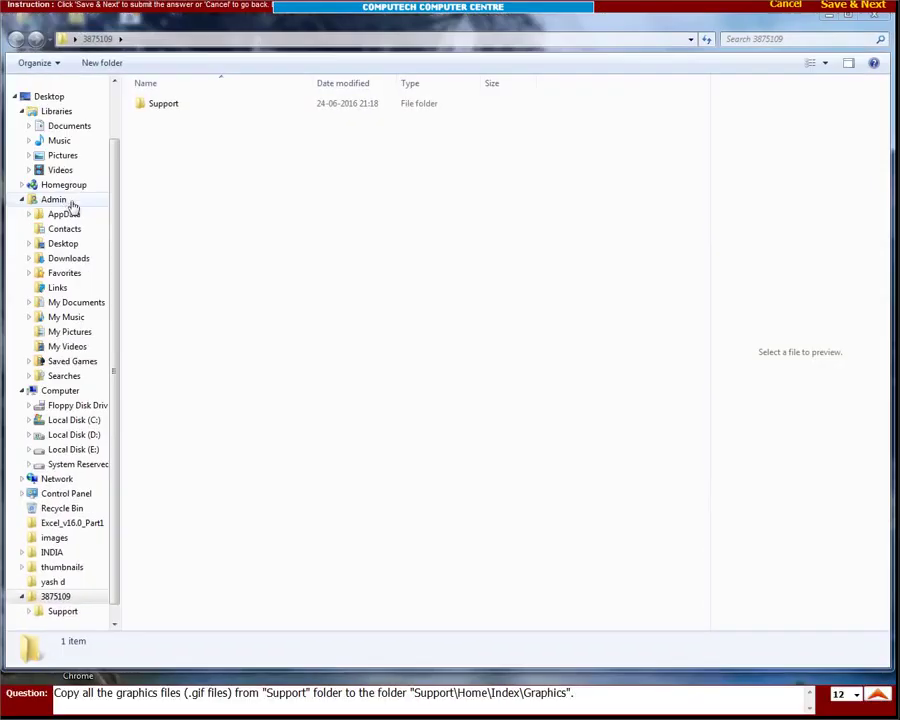
pyautogui.click(158, 110)
pyautogui.doubleClick(158, 106)
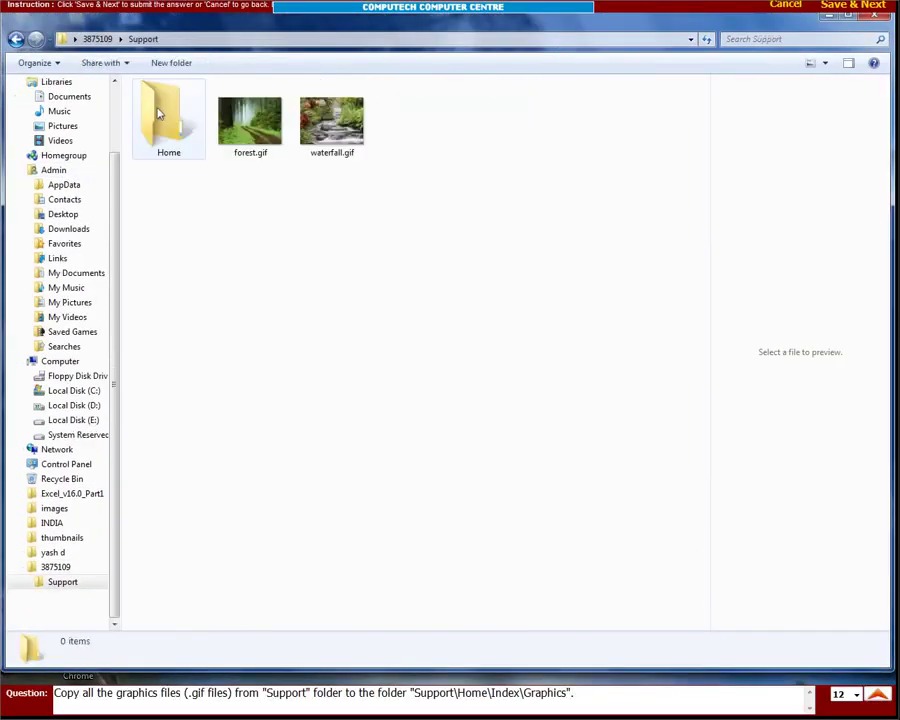
pyautogui.moveTo(359, 195); pyautogui.dragTo(228, 122)
pyautogui.click(38, 62)
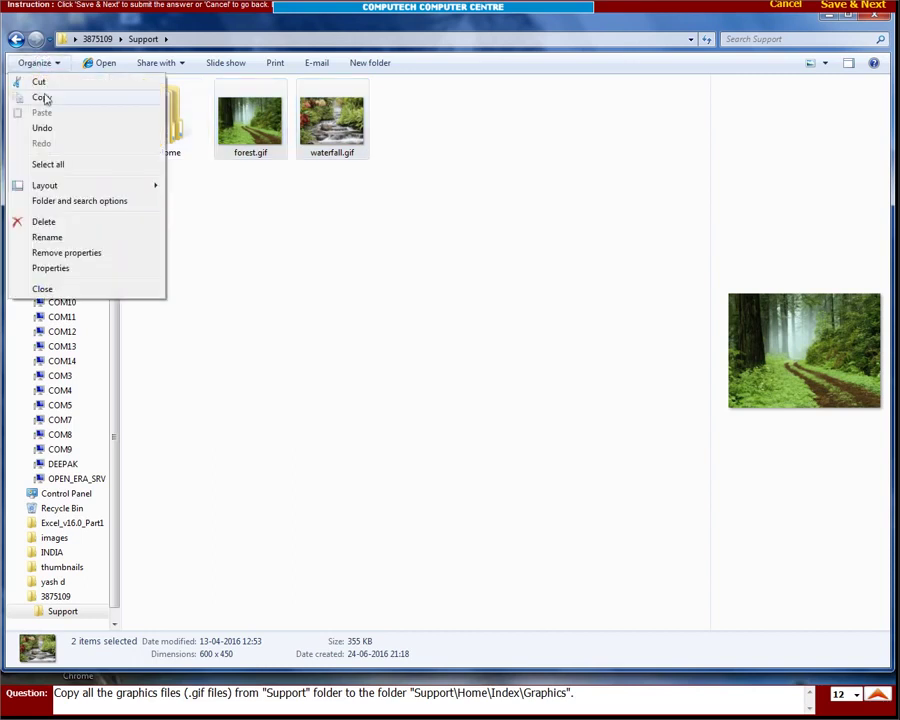
pyautogui.click(44, 95)
# Paste the two copied .gif files into Support\Home\Index\Graphics and submit the answer to practical question 12.
pyautogui.doubleClick(162, 132)
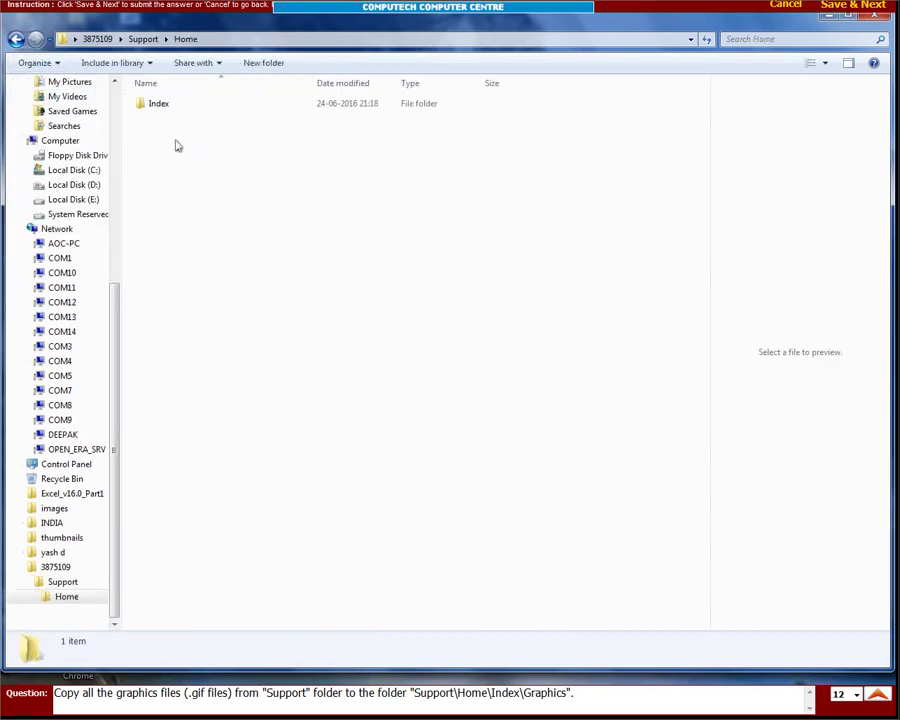
pyautogui.doubleClick(154, 106)
pyautogui.doubleClick(155, 114)
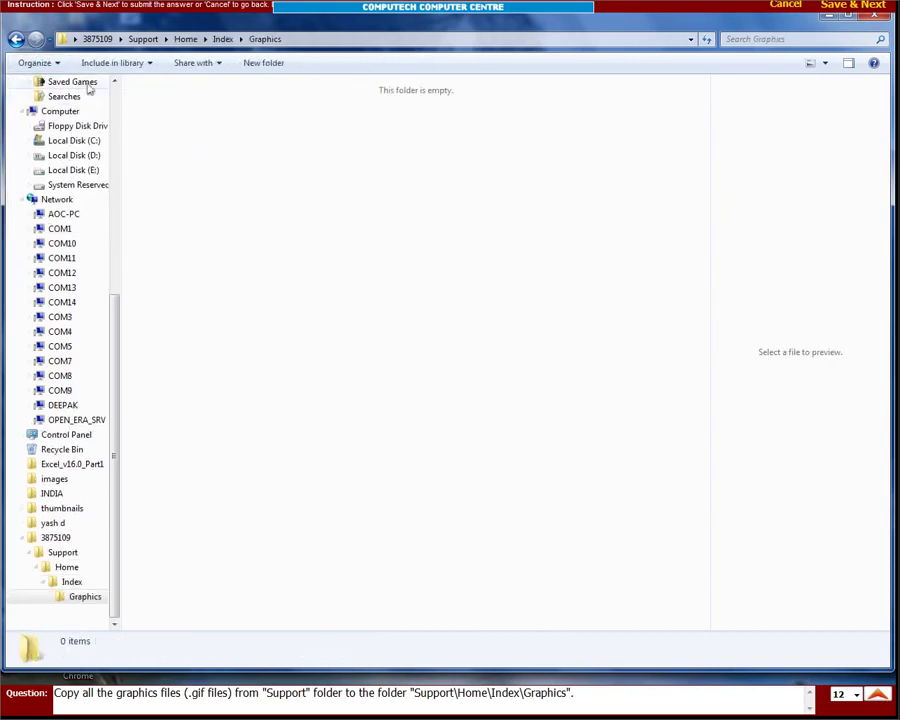
pyautogui.click(56, 63)
pyautogui.click(46, 112)
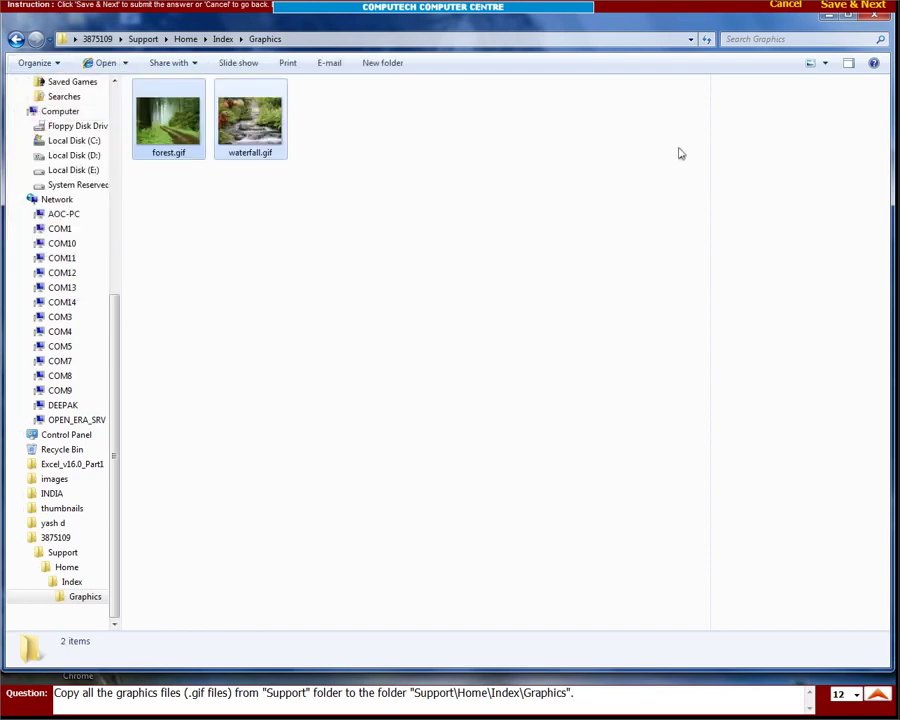
pyautogui.click(840, 8)
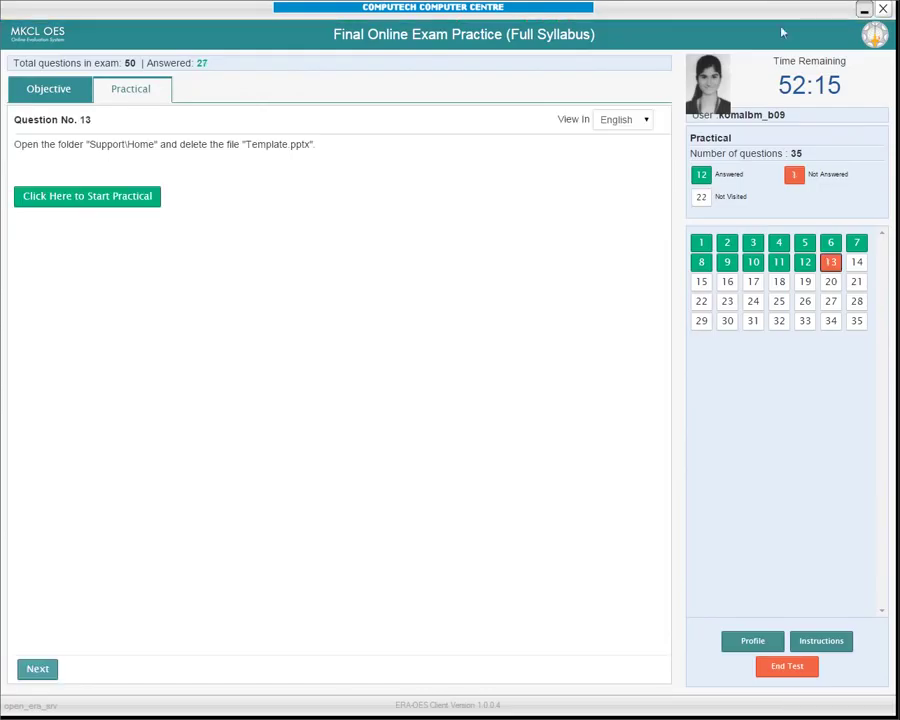
# Start practical question 13, delete Template.pptx from the Support\Home folder and submit the answer.
pyautogui.click(68, 203)
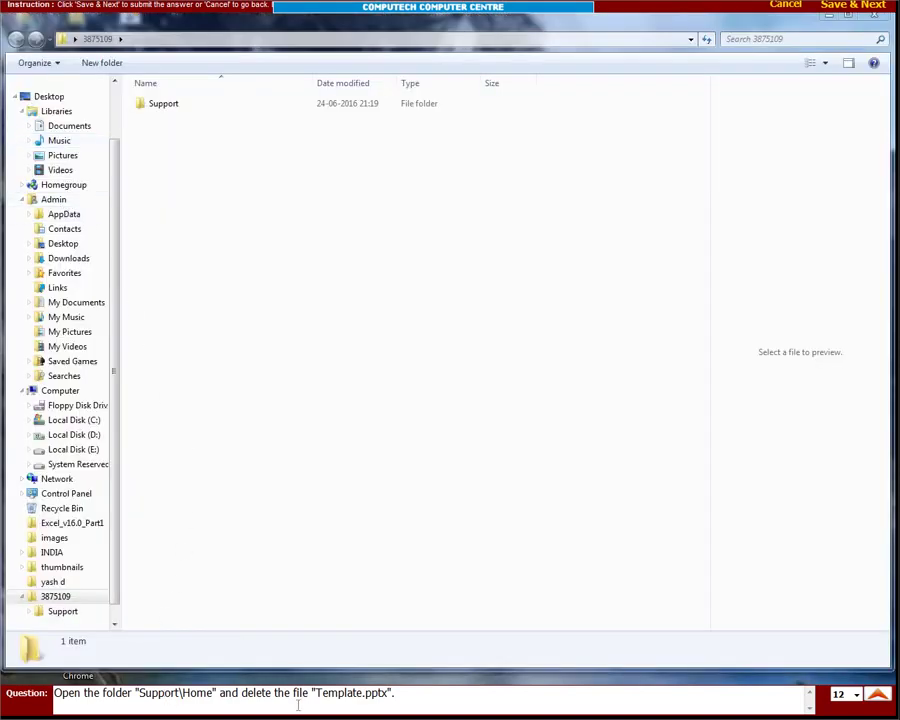
pyautogui.doubleClick(148, 104)
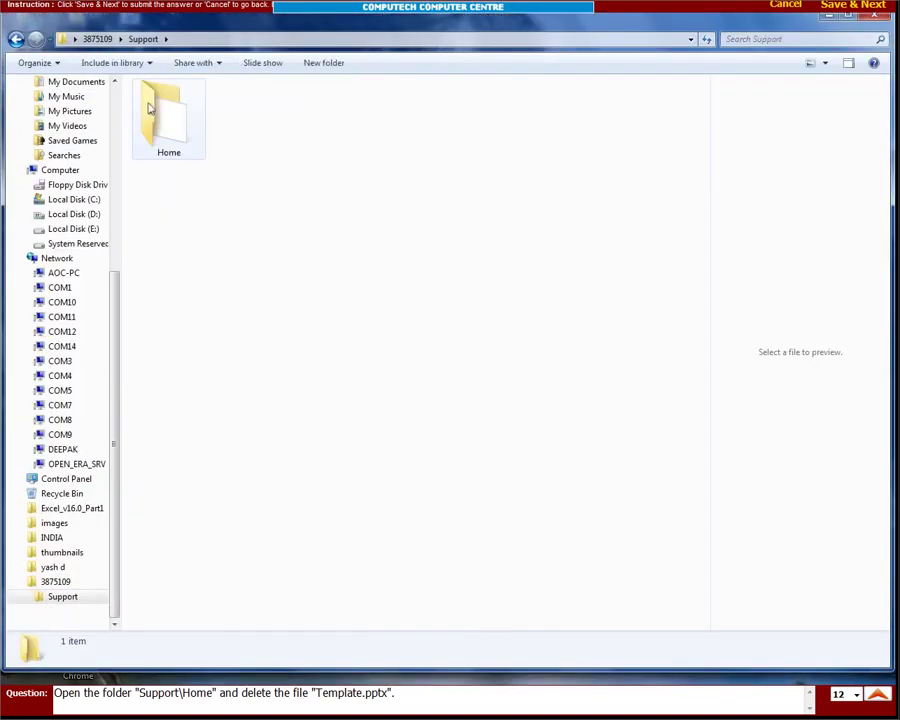
pyautogui.doubleClick(176, 121)
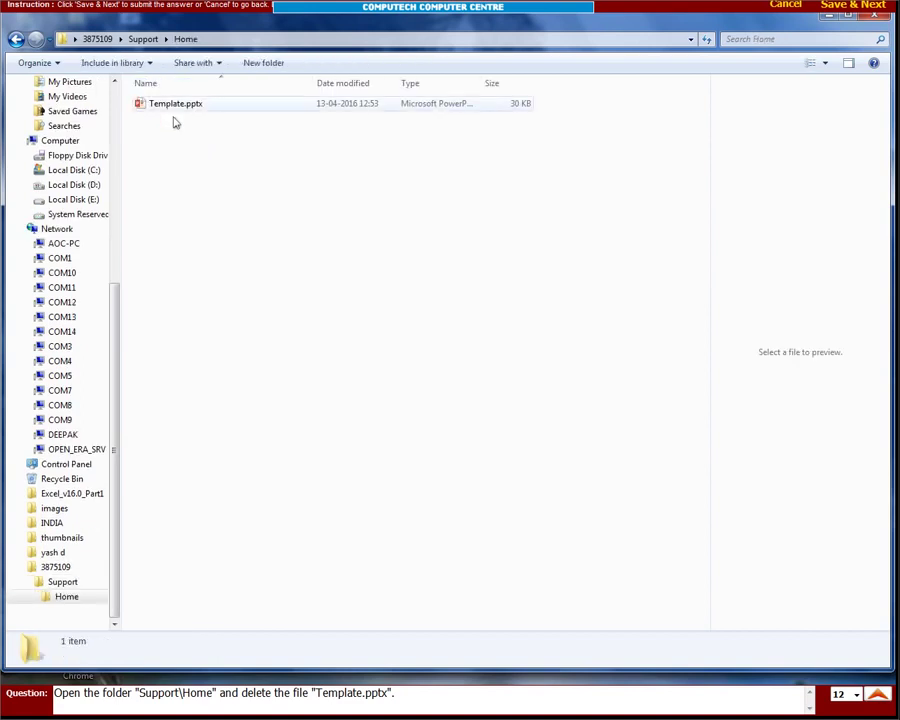
pyautogui.click(175, 118)
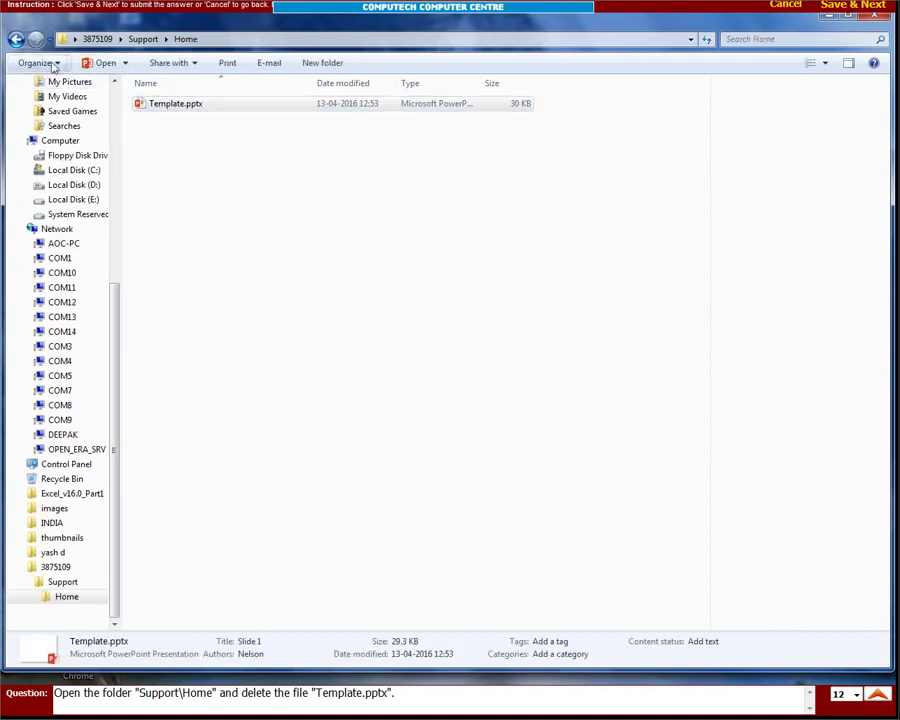
pyautogui.click(53, 63)
pyautogui.click(36, 221)
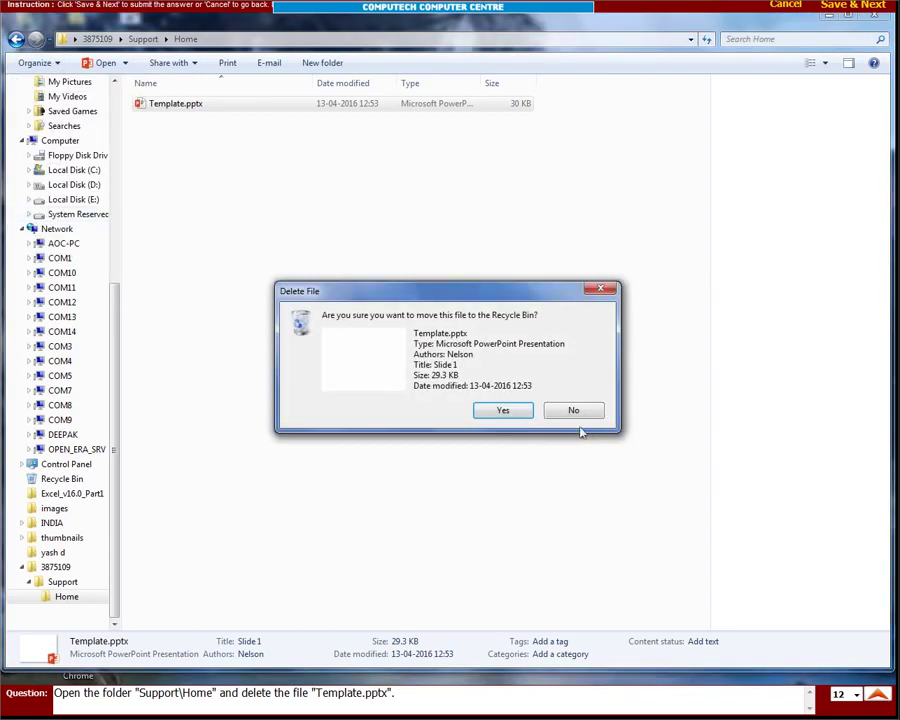
pyautogui.click(502, 410)
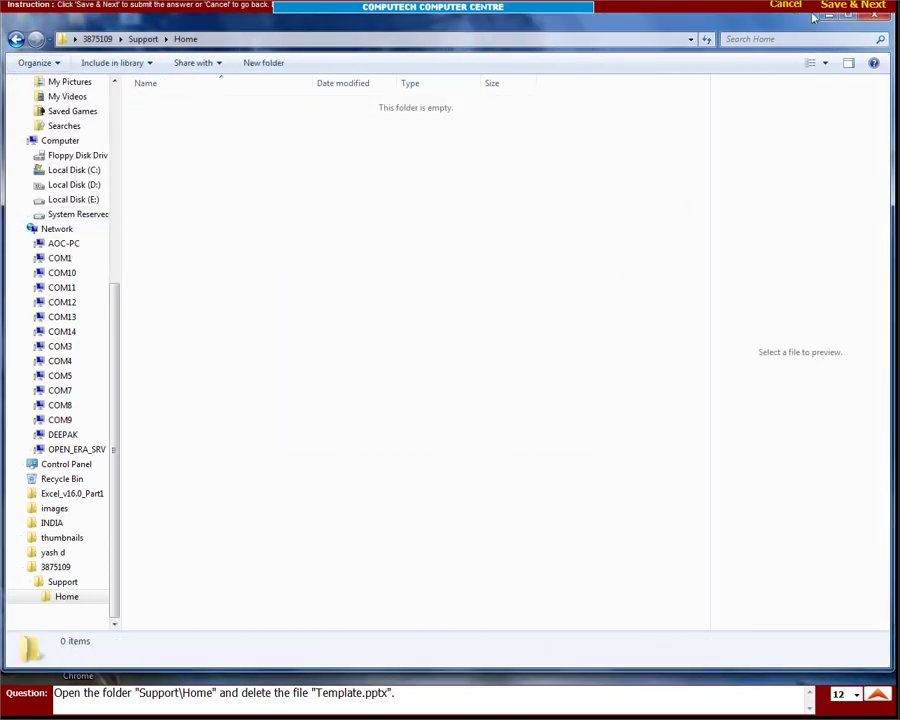
pyautogui.click(850, 5)
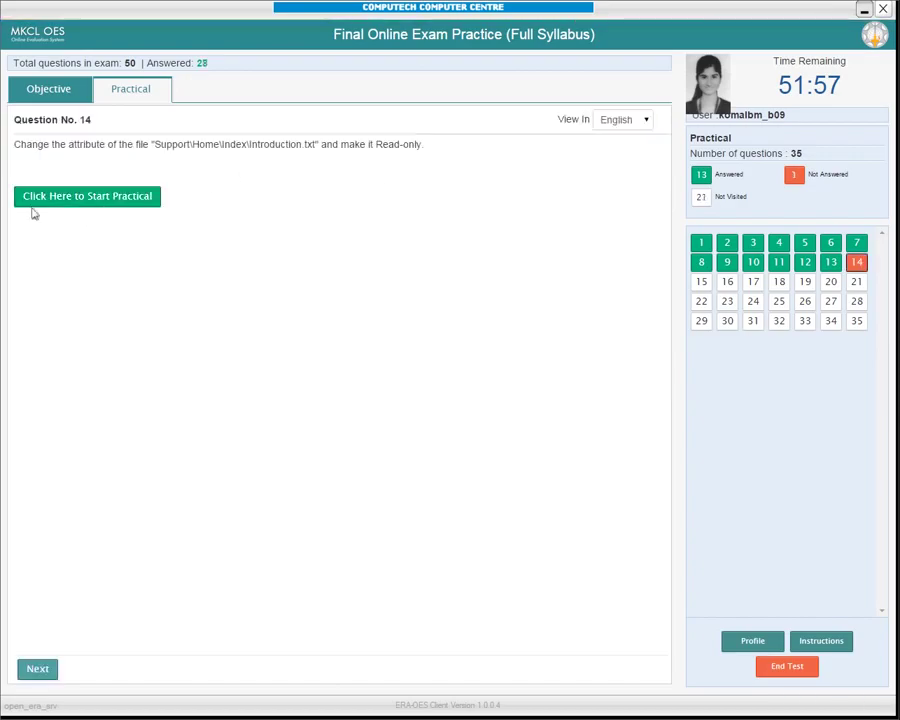
# Start practical question 14, make Support\Home\Index\Introduction.txt Read-only and submit the answer.
pyautogui.click(98, 202)
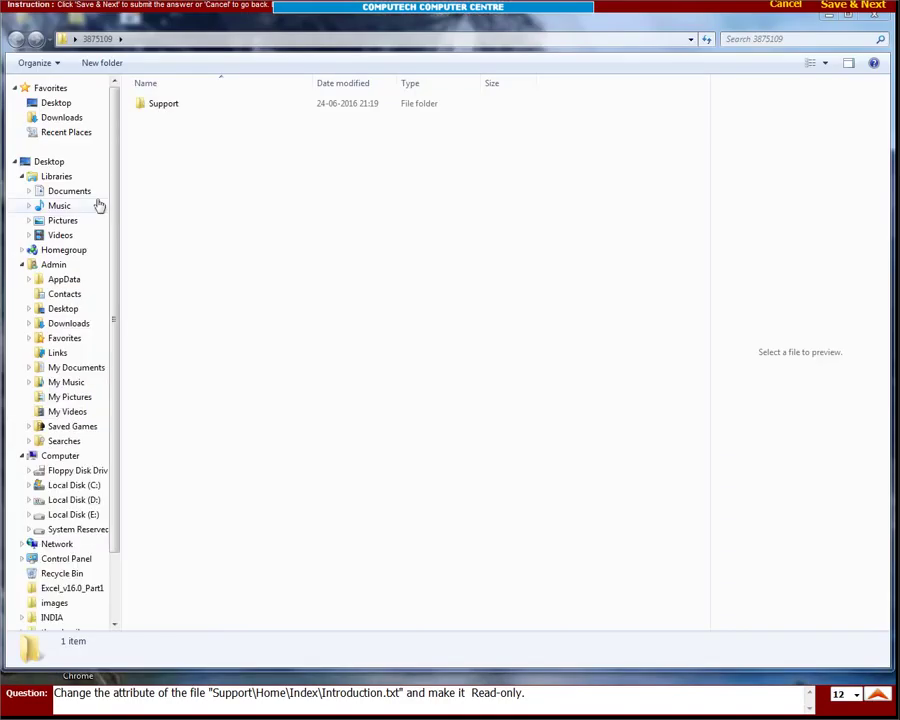
pyautogui.doubleClick(177, 104)
pyautogui.doubleClick(176, 108)
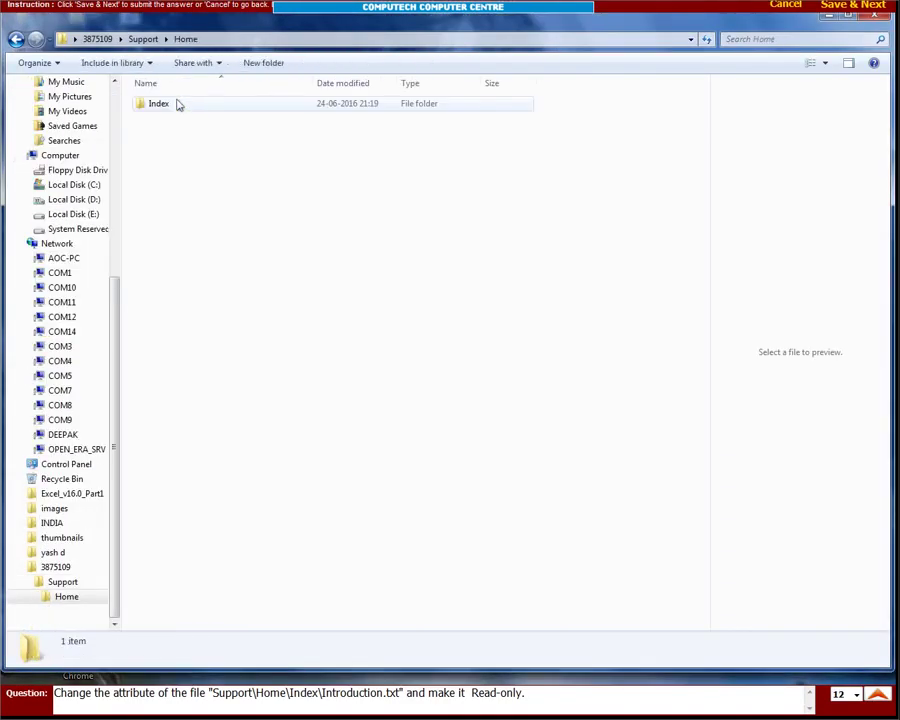
pyautogui.doubleClick(177, 104)
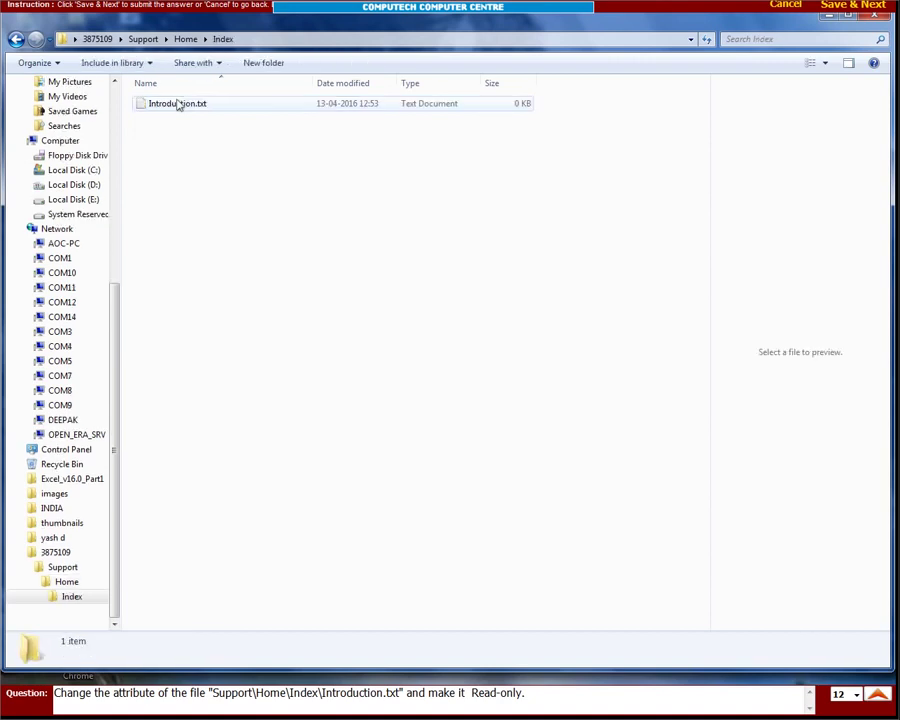
pyautogui.click(178, 104)
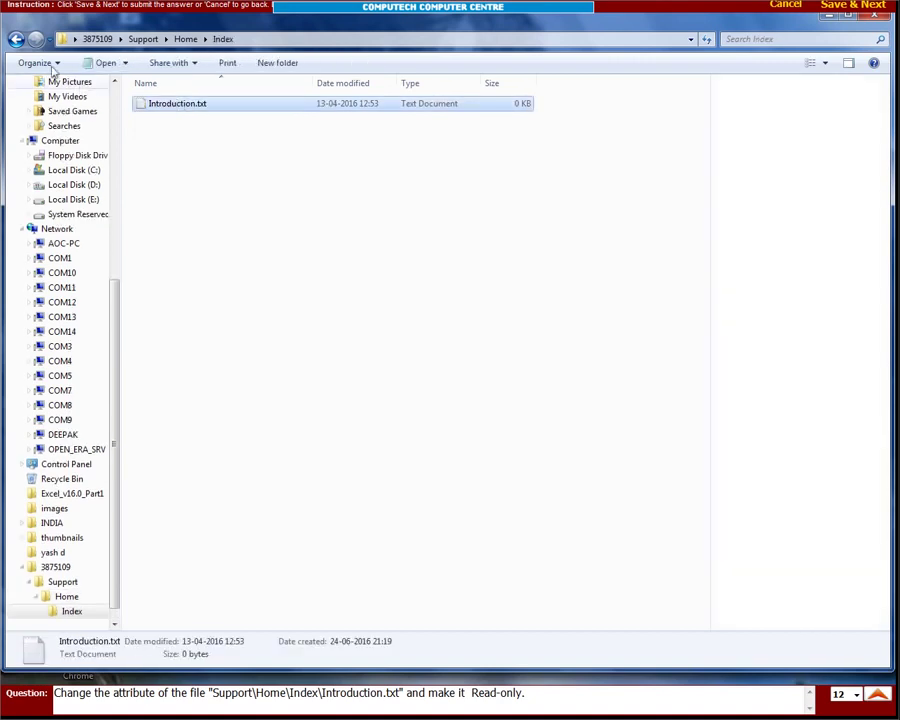
pyautogui.click(46, 63)
pyautogui.click(56, 268)
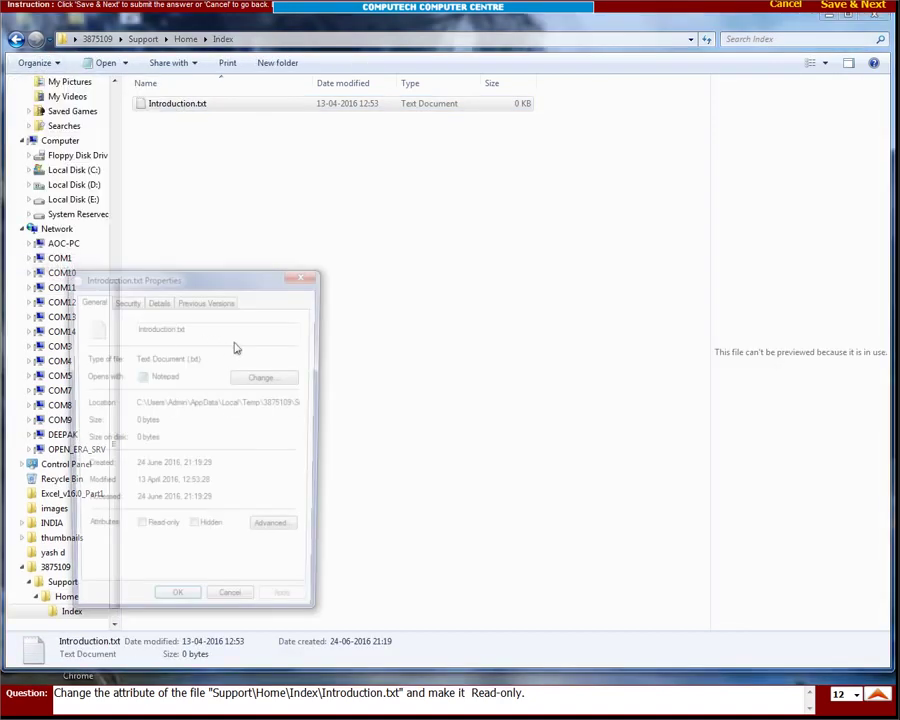
pyautogui.click(140, 532)
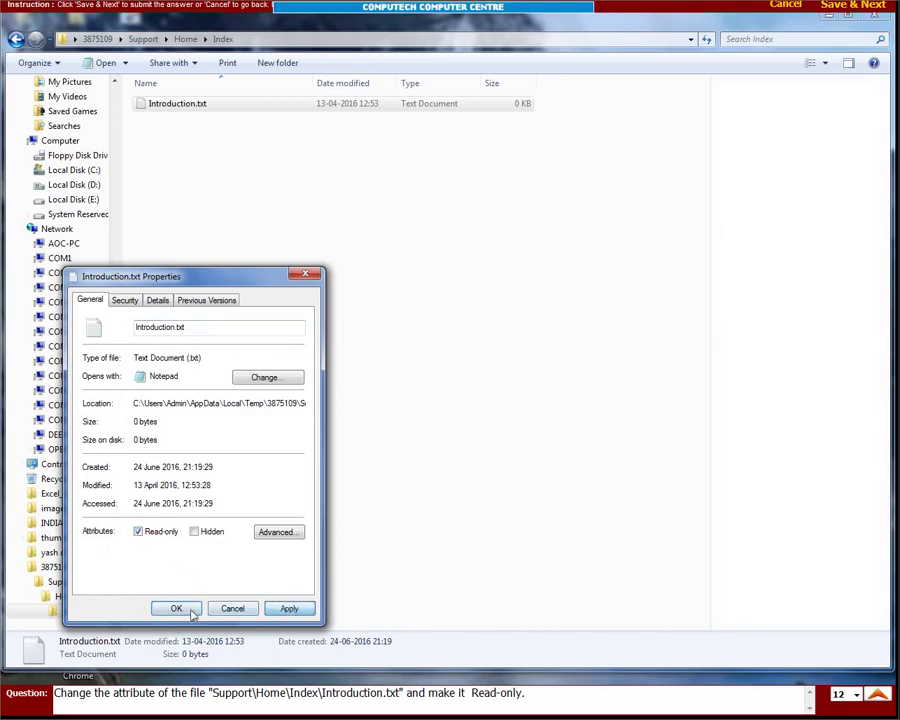
pyautogui.click(245, 610)
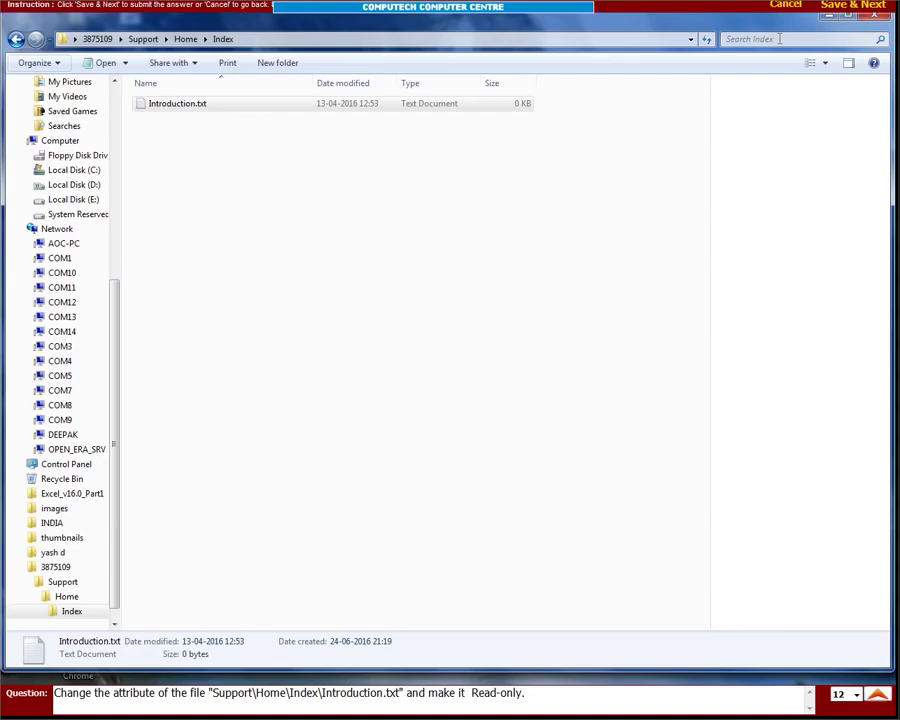
pyautogui.click(860, 5)
# Start practical question 15, increase the indent of cells D4:D11 by one character and submit the answer.
pyautogui.click(85, 200)
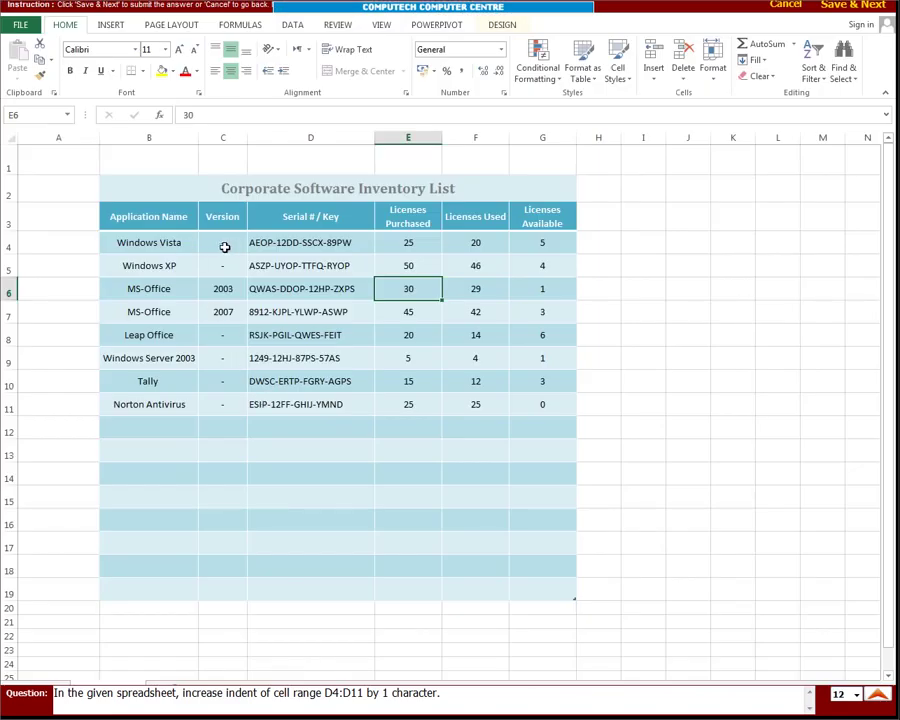
pyautogui.moveTo(292, 244); pyautogui.dragTo(287, 402)
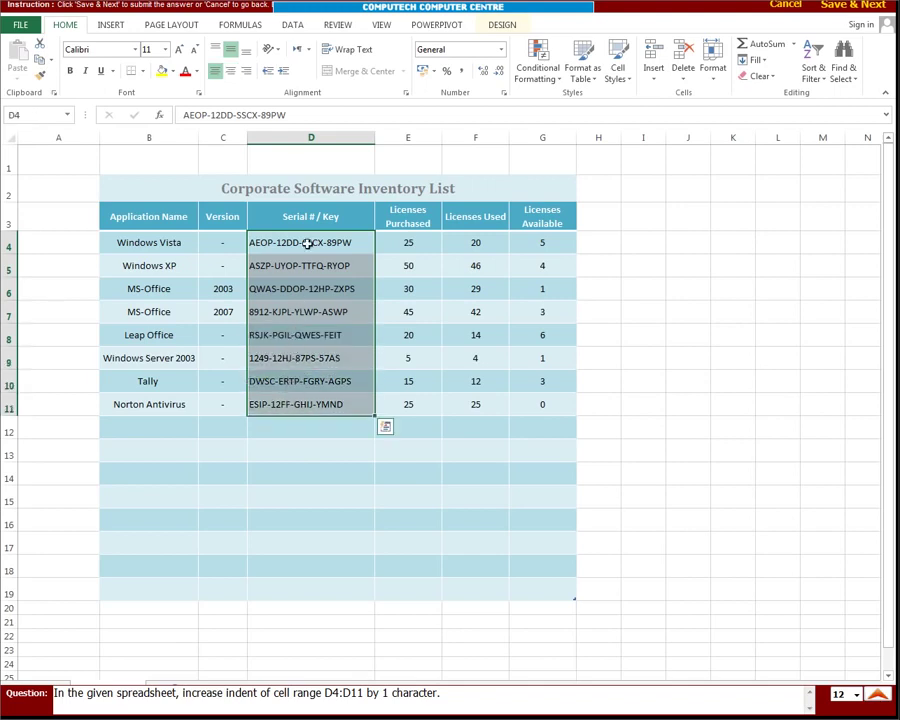
pyautogui.click(284, 72)
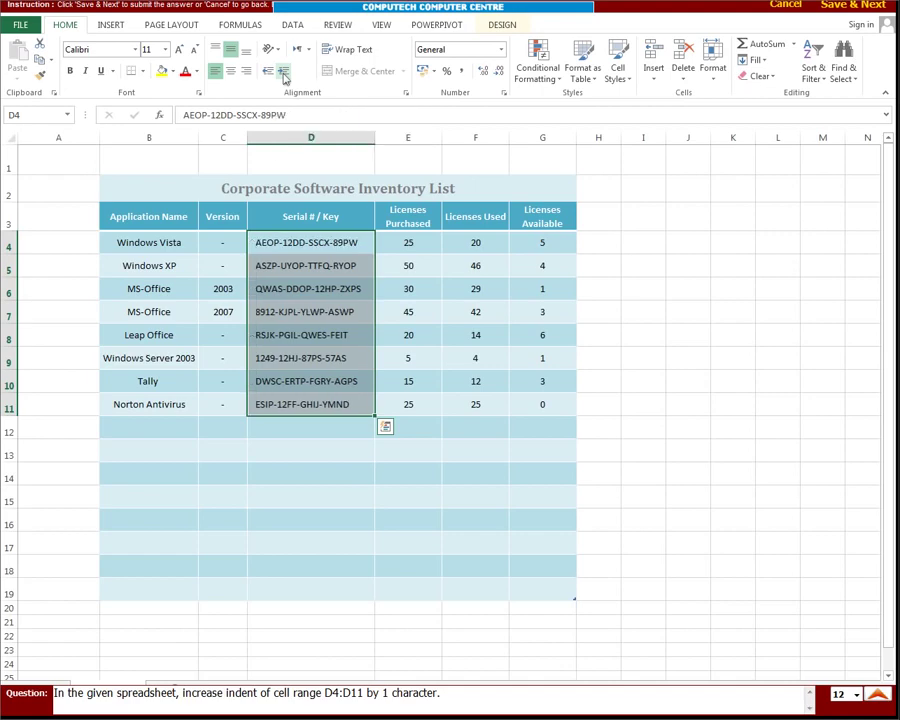
pyautogui.click(843, 12)
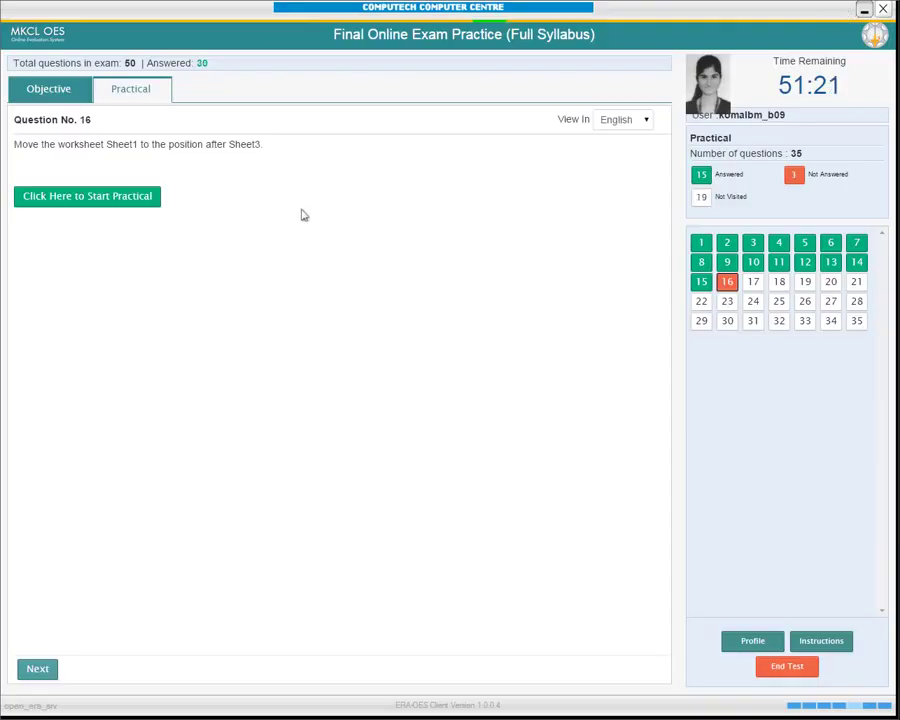
# Start practical question 16 and restore the Mobile.xlsx window to a smaller size, placed so its sheet tabs are fully accessible.
pyautogui.click(80, 200)
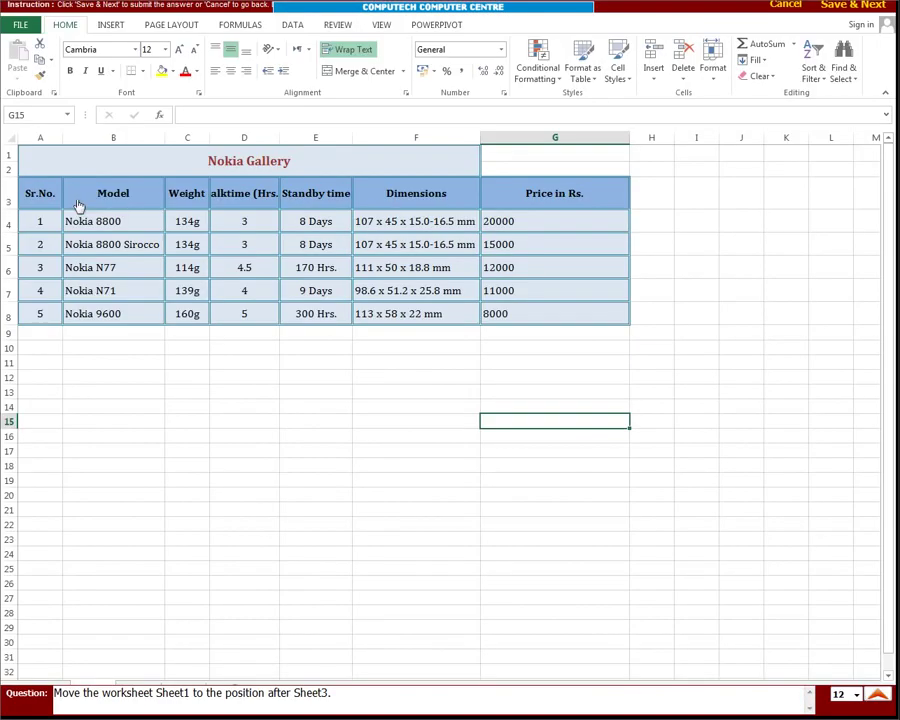
pyautogui.click(187, 627)
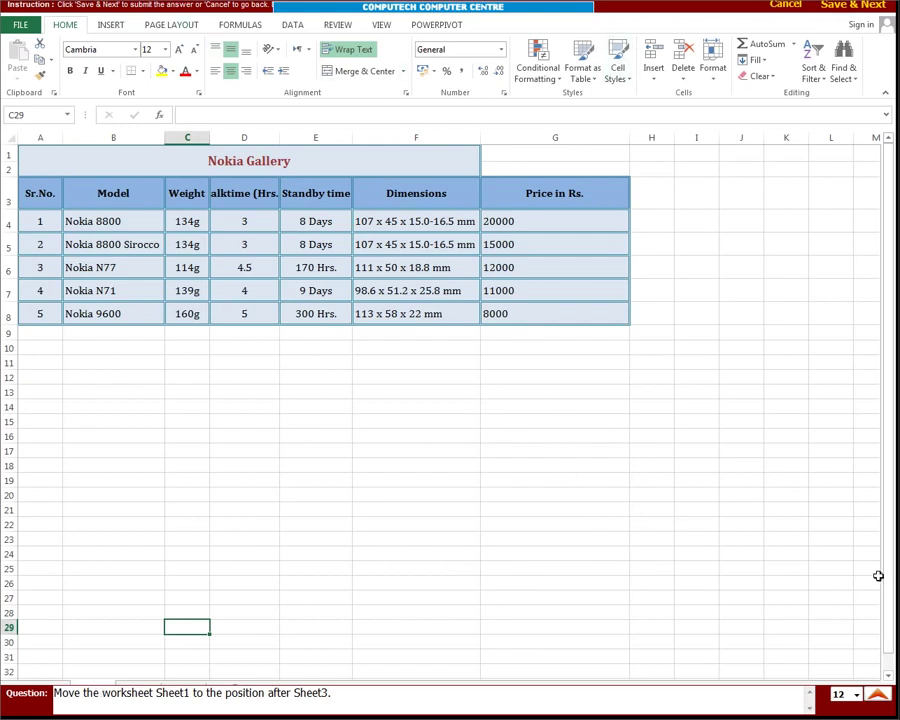
pyautogui.moveTo(886, 580); pyautogui.dragTo(886, 600)
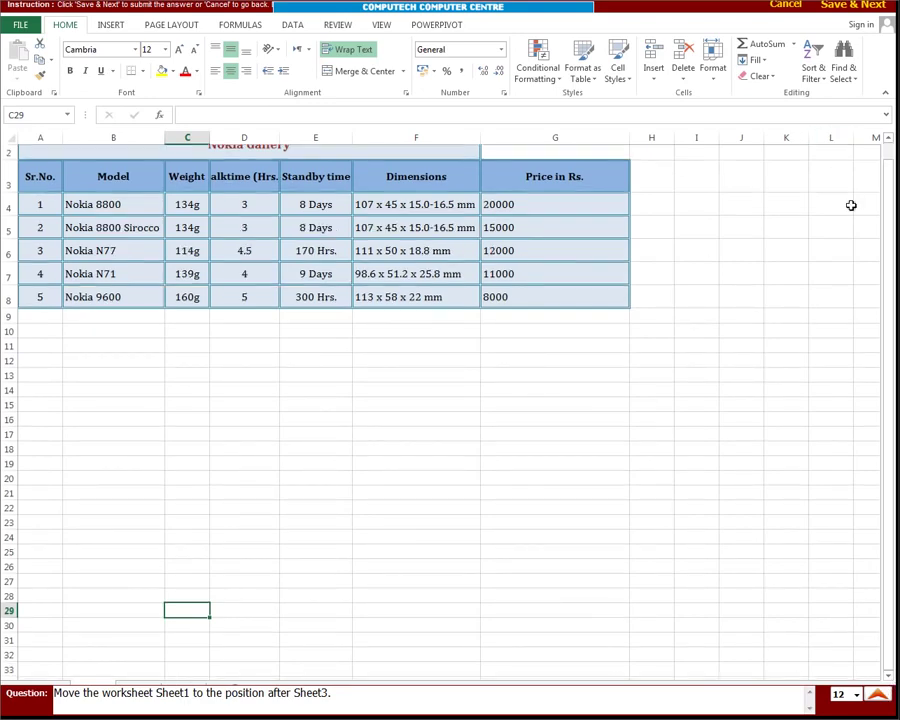
pyautogui.scroll(1, 851, 205)
pyautogui.press('super+Down')
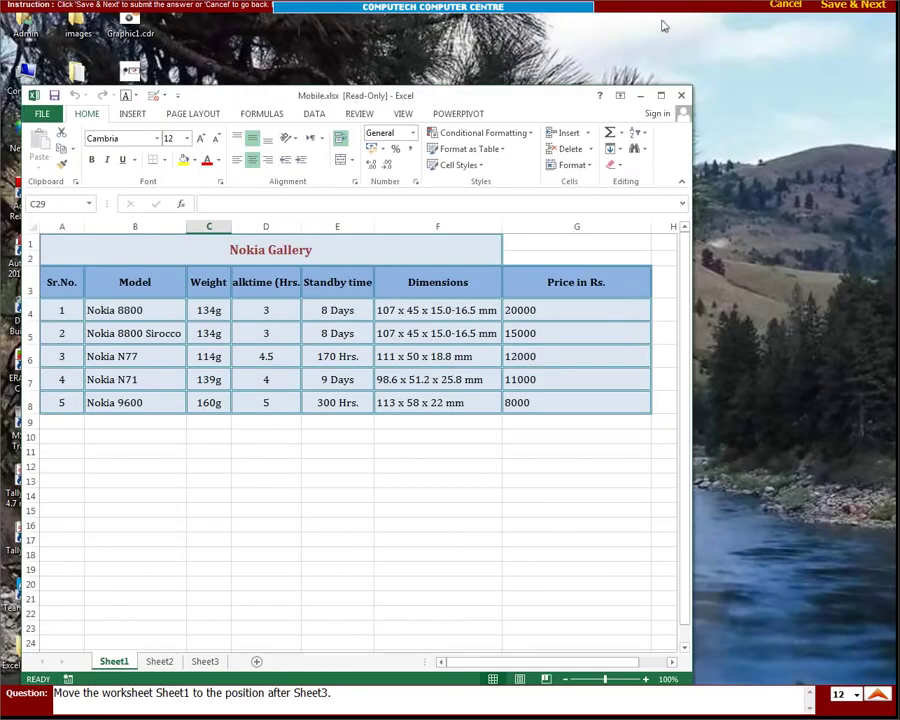
pyautogui.moveTo(554, 97); pyautogui.dragTo(654, 19)
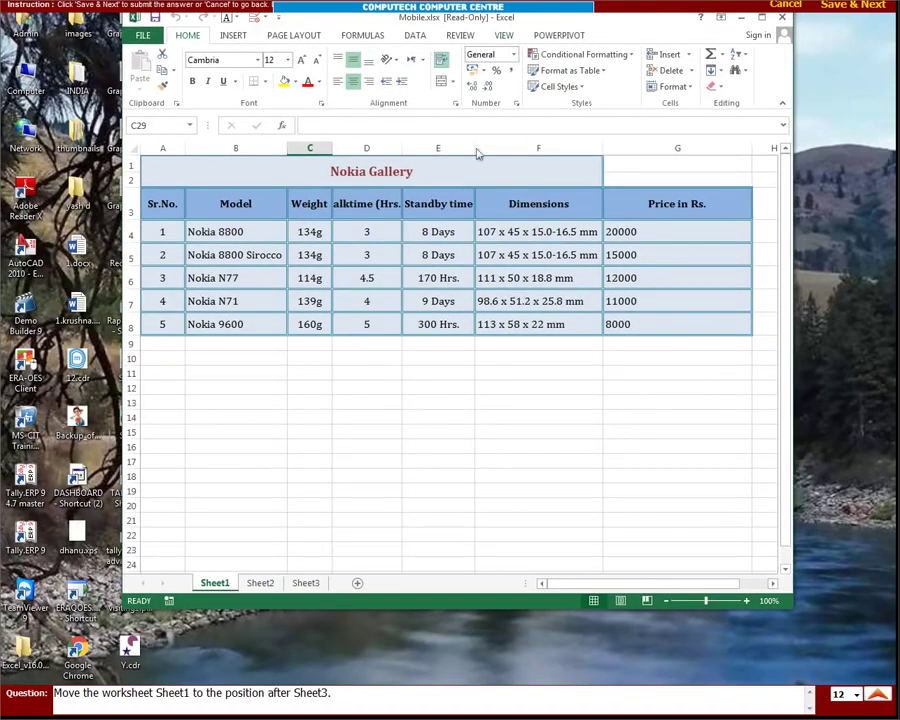
# Move worksheet Sheet1 to the end, after Sheet3, without creating a copy, and submit the answer to practical question 16.
pyautogui.click(671, 87)
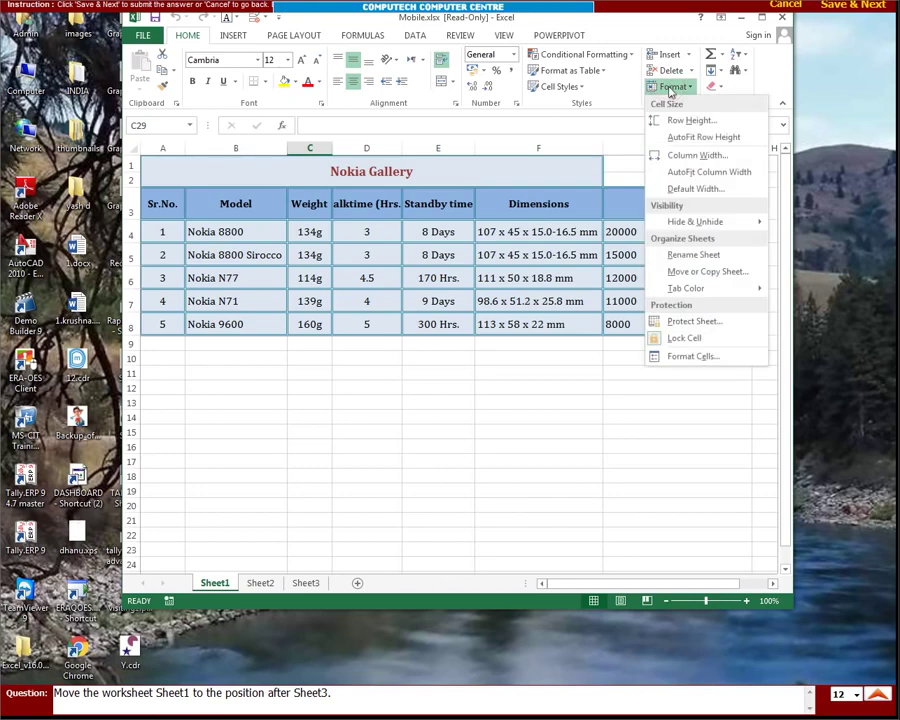
pyautogui.click(707, 271)
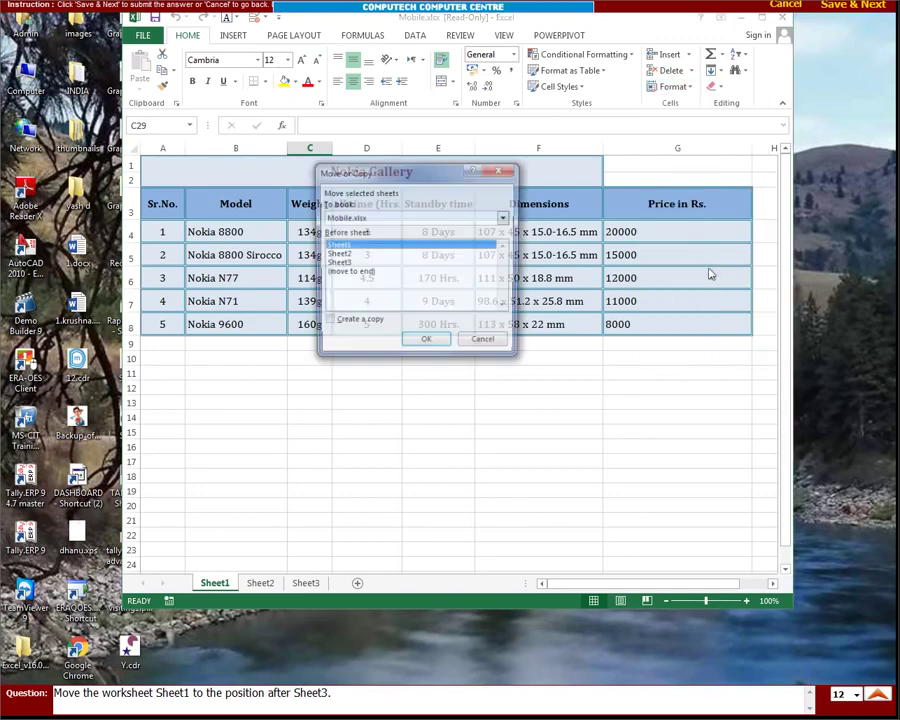
pyautogui.click(347, 275)
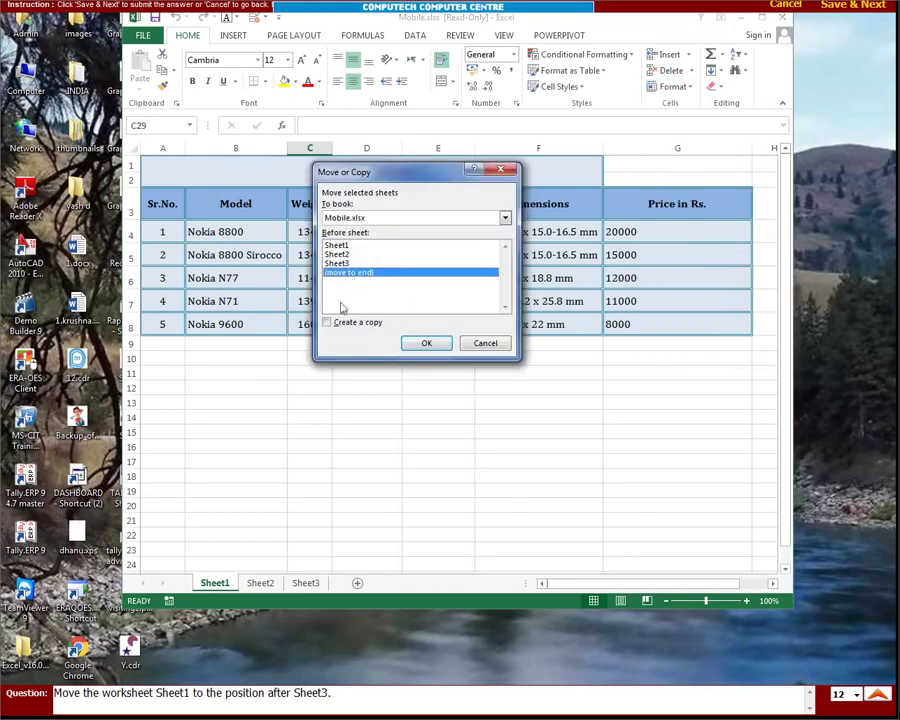
pyautogui.click(426, 343)
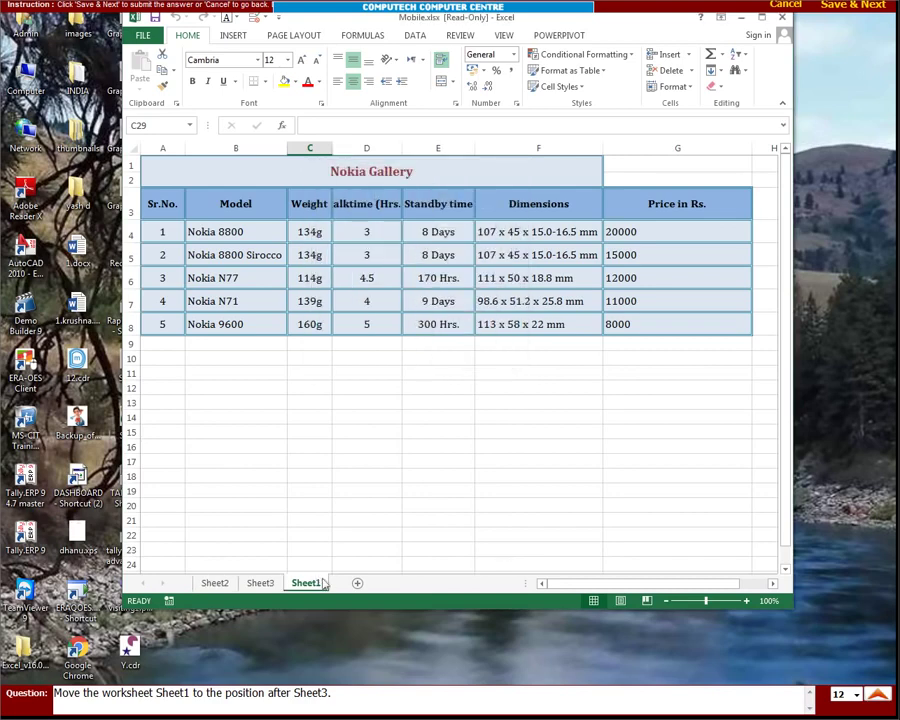
pyautogui.click(761, 17)
pyautogui.click(843, 6)
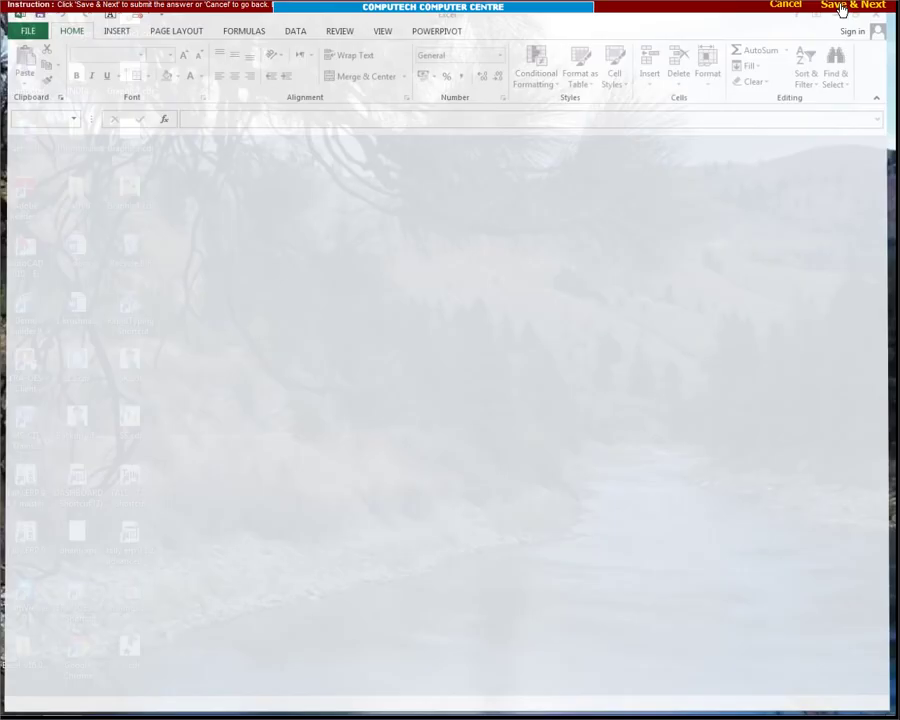
# Start practical question 17, apply the Vertical Text orientation to cell B11 and submit the answer.
pyautogui.click(68, 199)
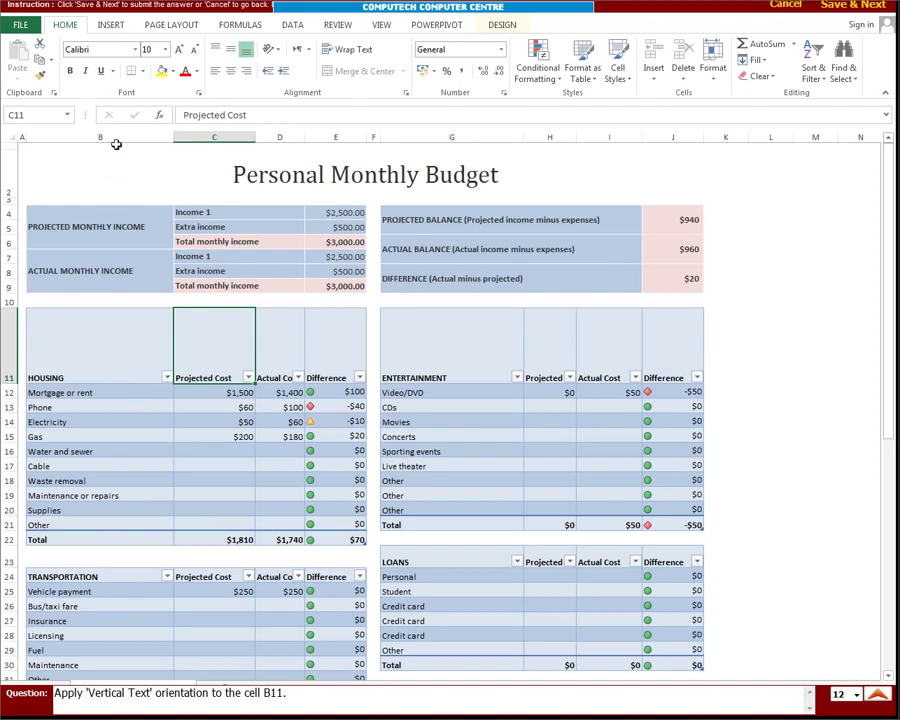
pyautogui.click(90, 318)
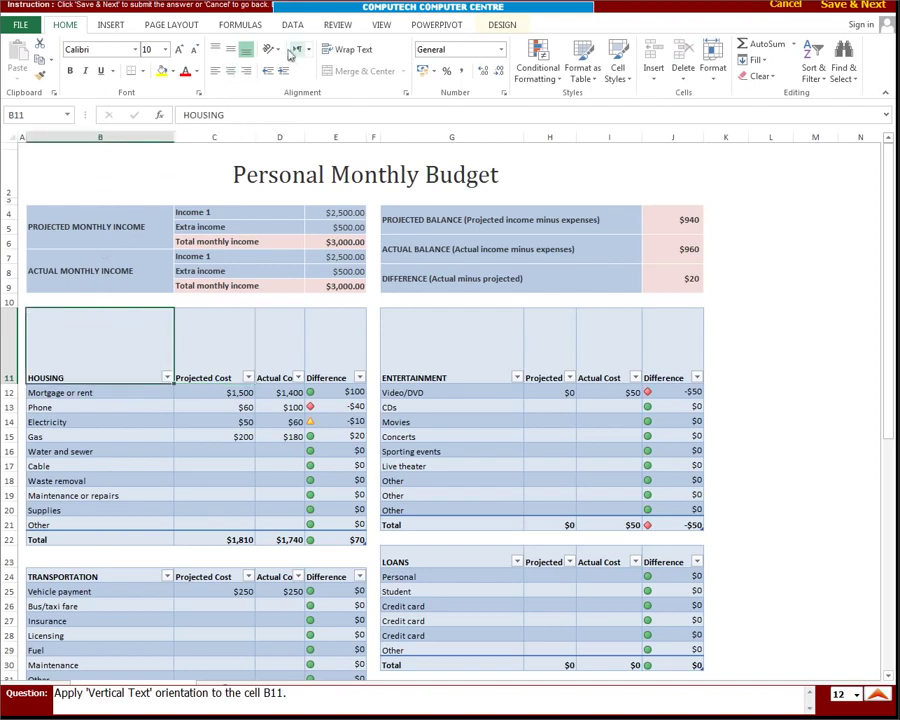
pyautogui.click(272, 50)
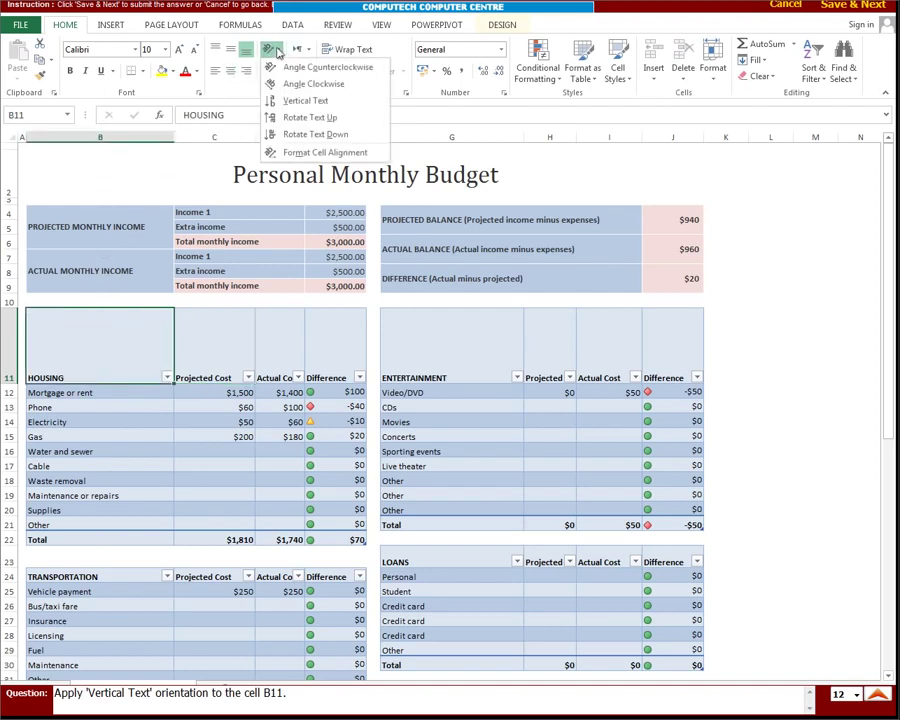
pyautogui.click(293, 100)
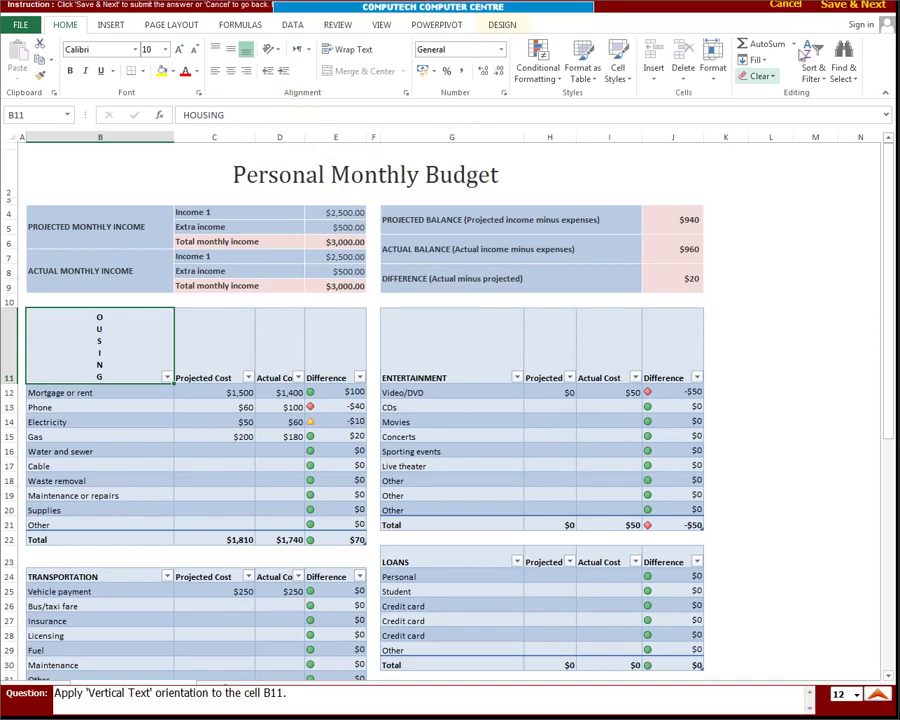
pyautogui.click(840, 5)
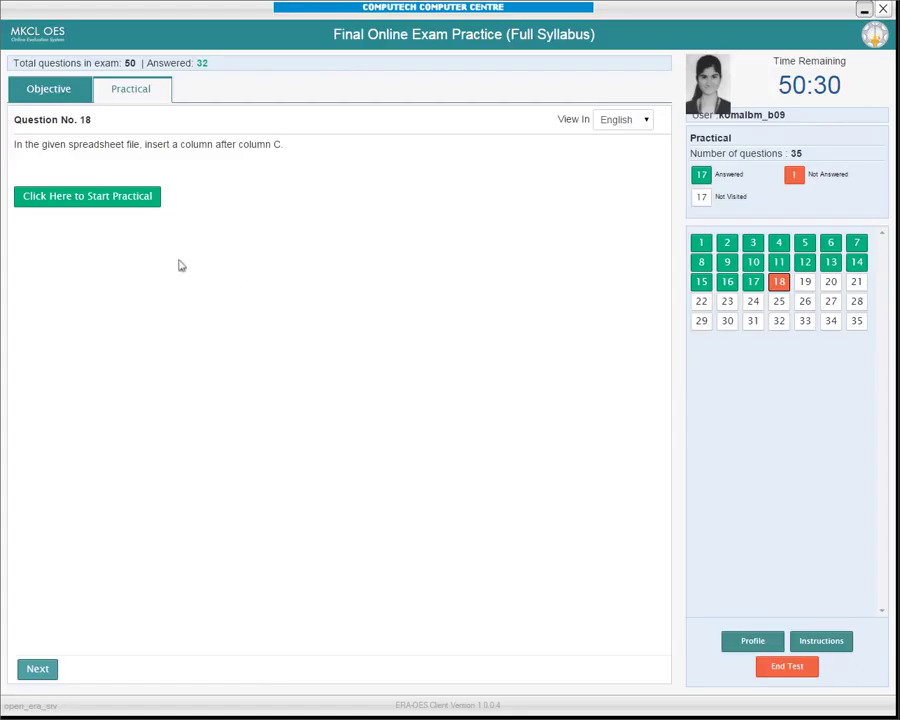
# Start practical question 18, insert a sheet column after column C and submit the answer.
pyautogui.click(76, 203)
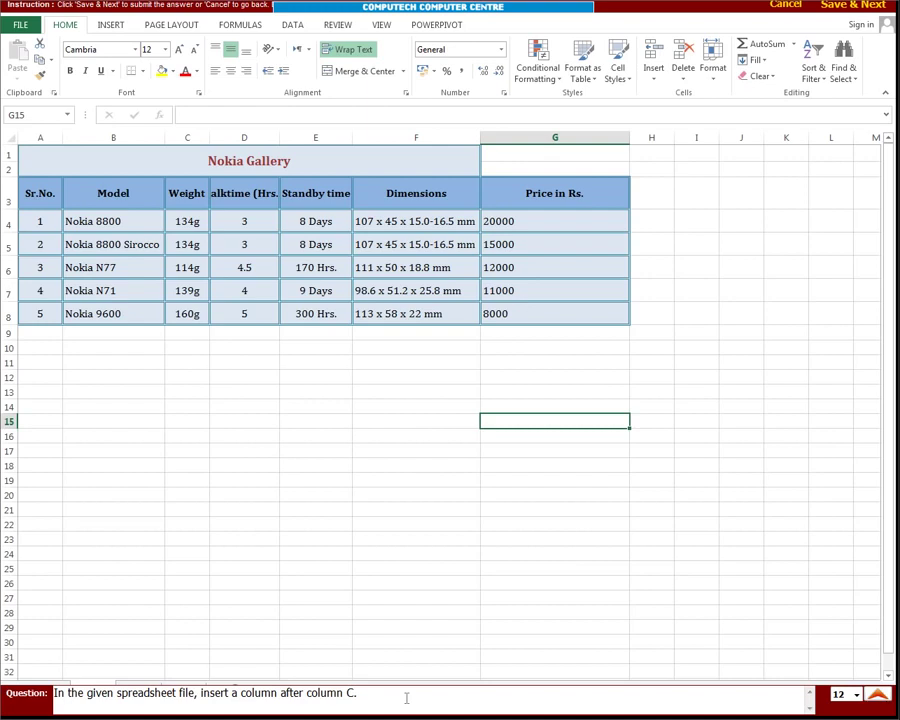
pyautogui.click(245, 137)
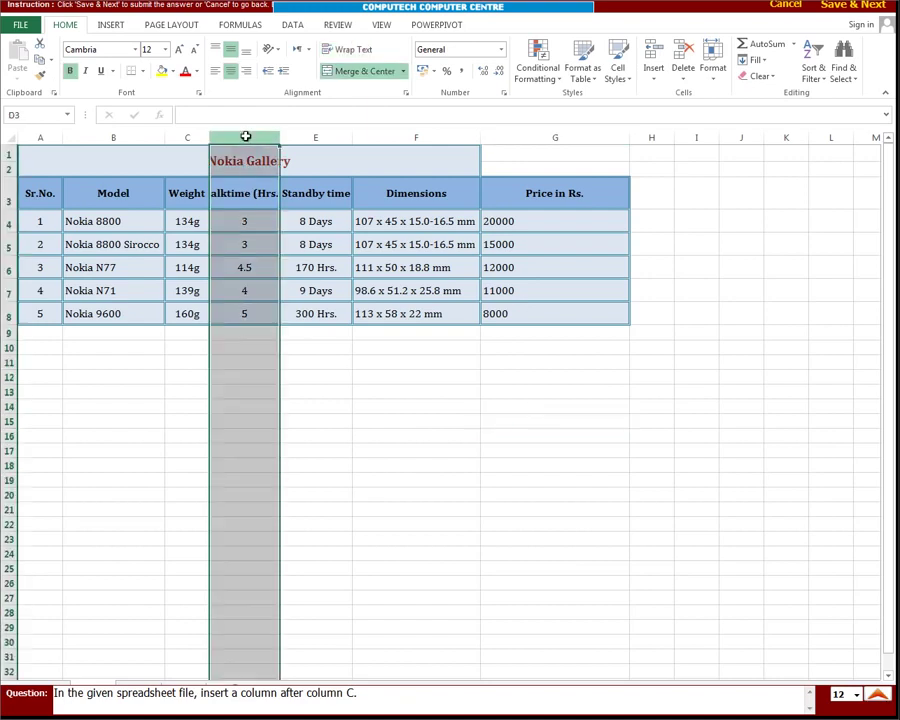
pyautogui.click(658, 80)
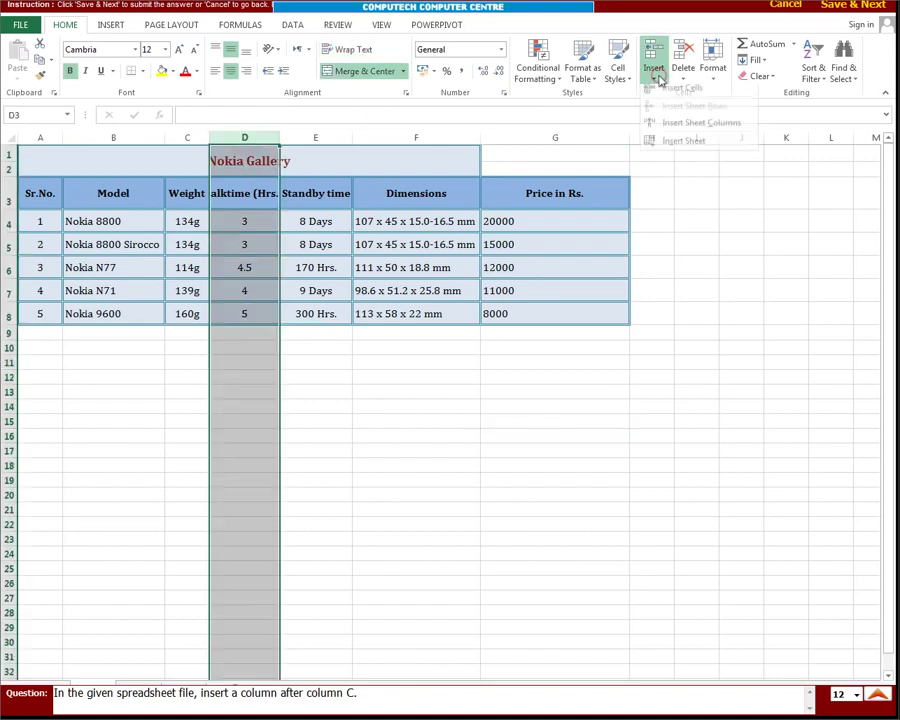
pyautogui.click(677, 130)
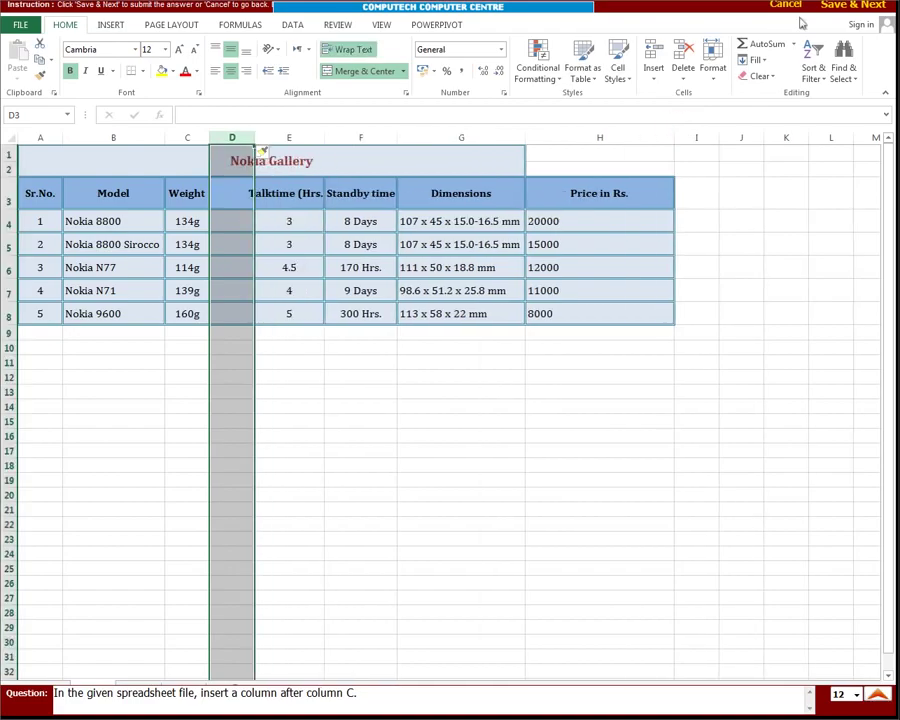
pyautogui.click(834, 10)
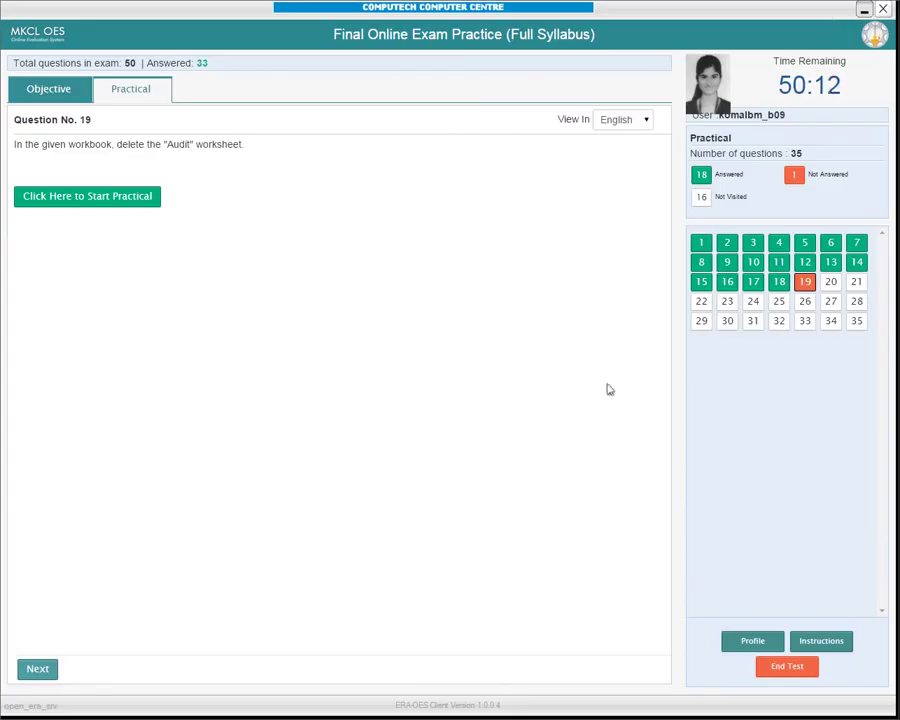
# Start practical question 19, delete the Audit worksheet from List.xlsx and submit the answer.
pyautogui.click(96, 198)
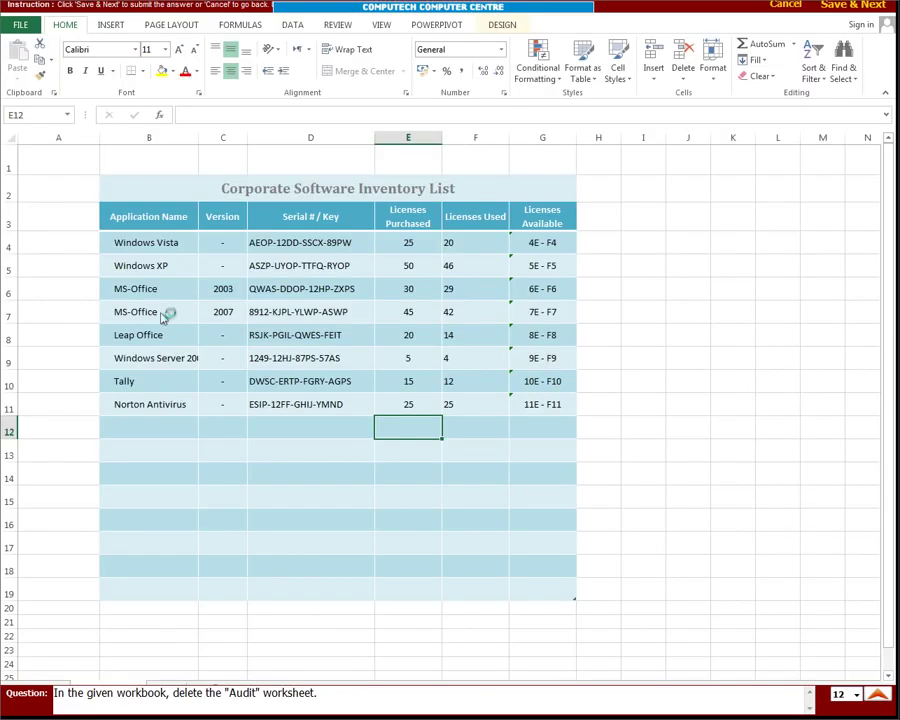
pyautogui.doubleClick(688, 20)
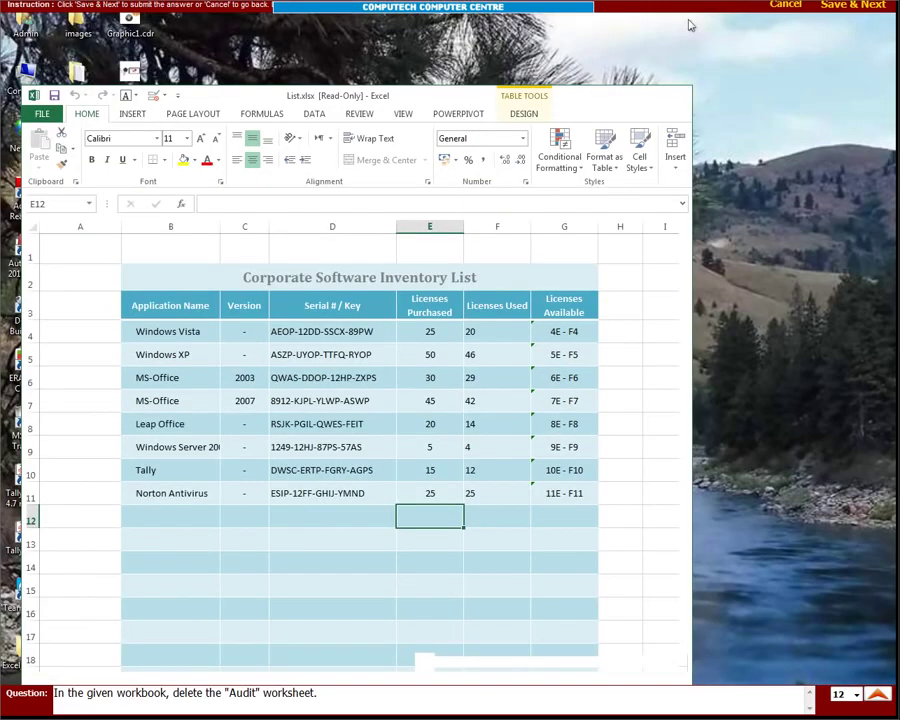
pyautogui.moveTo(406, 98); pyautogui.dragTo(440, 27)
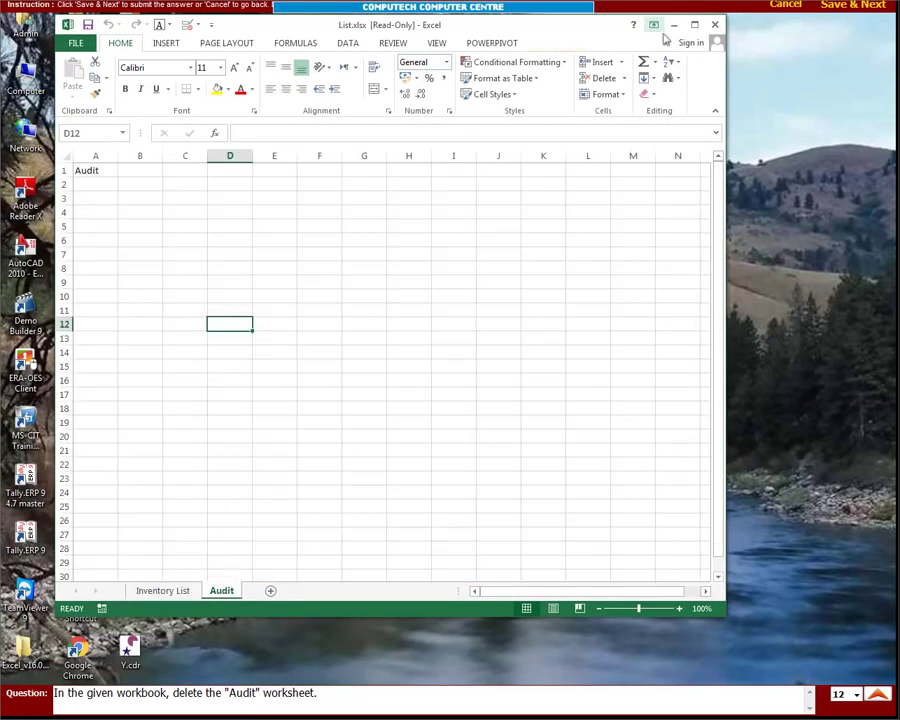
pyautogui.click(625, 79)
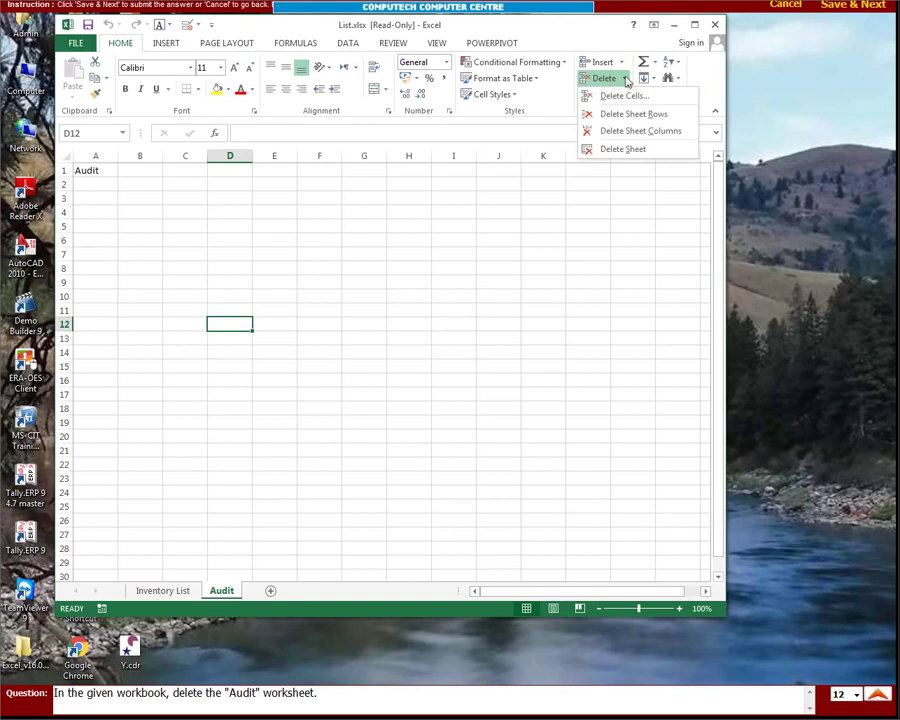
pyautogui.click(622, 149)
pyautogui.click(421, 399)
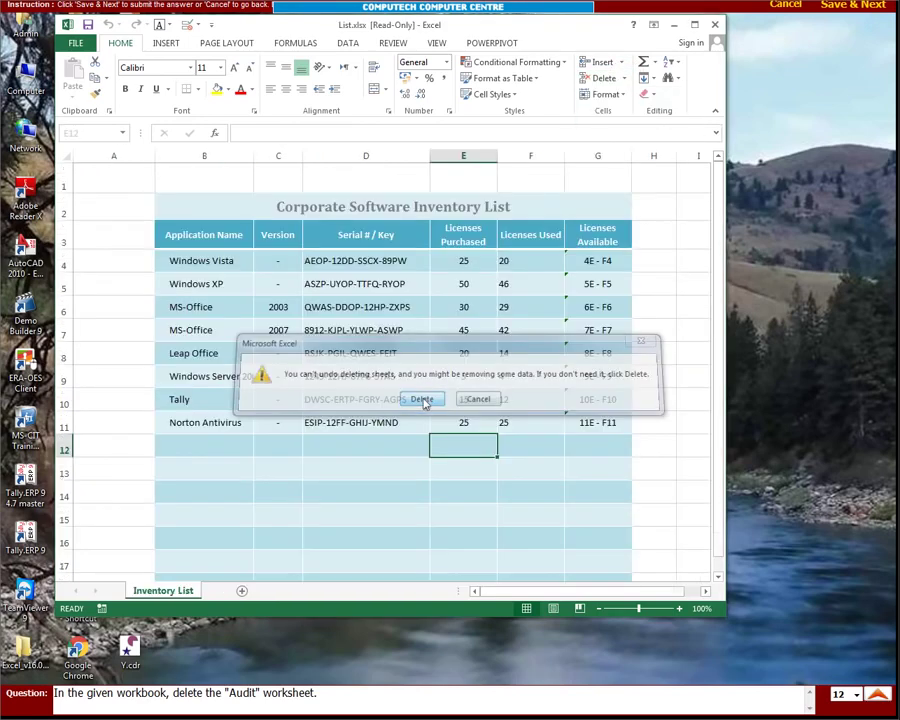
pyautogui.click(698, 26)
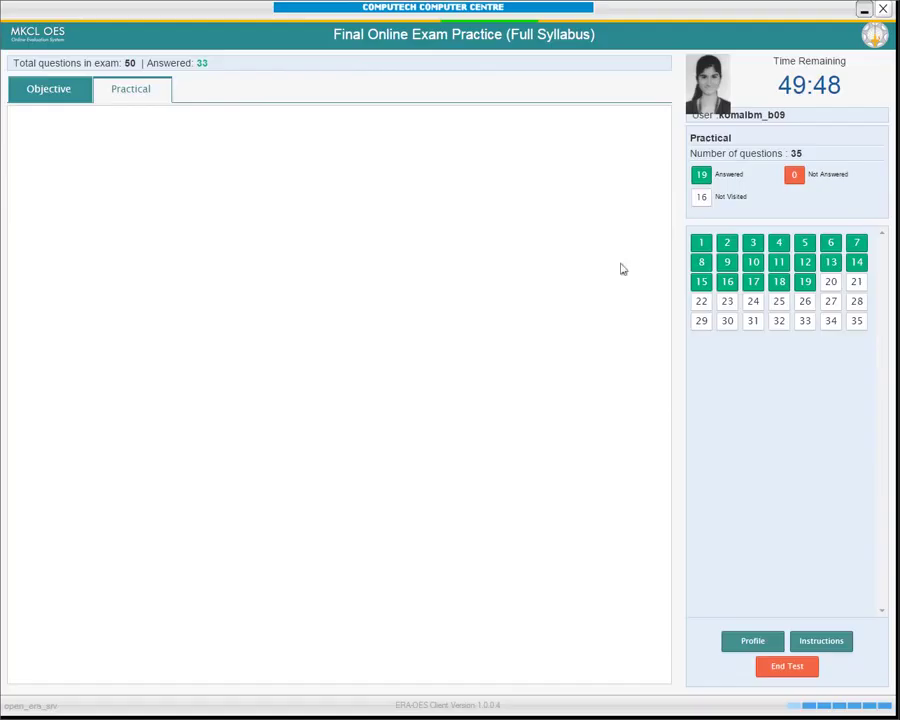
# Start practical question 20, increase the indent of cells D4:D11 by two characters and submit the answer.
pyautogui.click(70, 198)
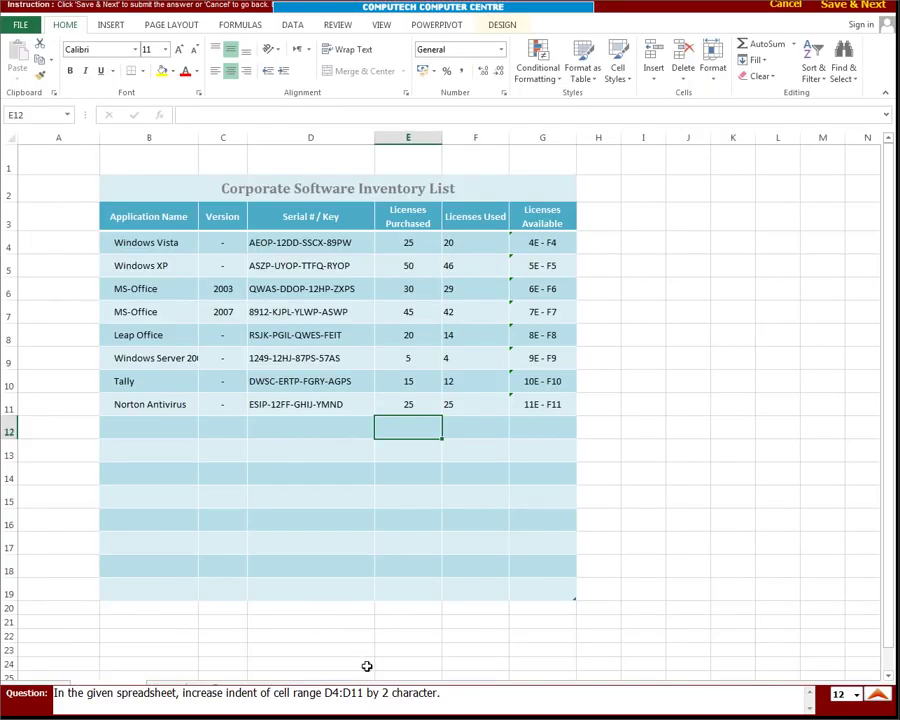
pyautogui.moveTo(282, 242); pyautogui.dragTo(288, 405)
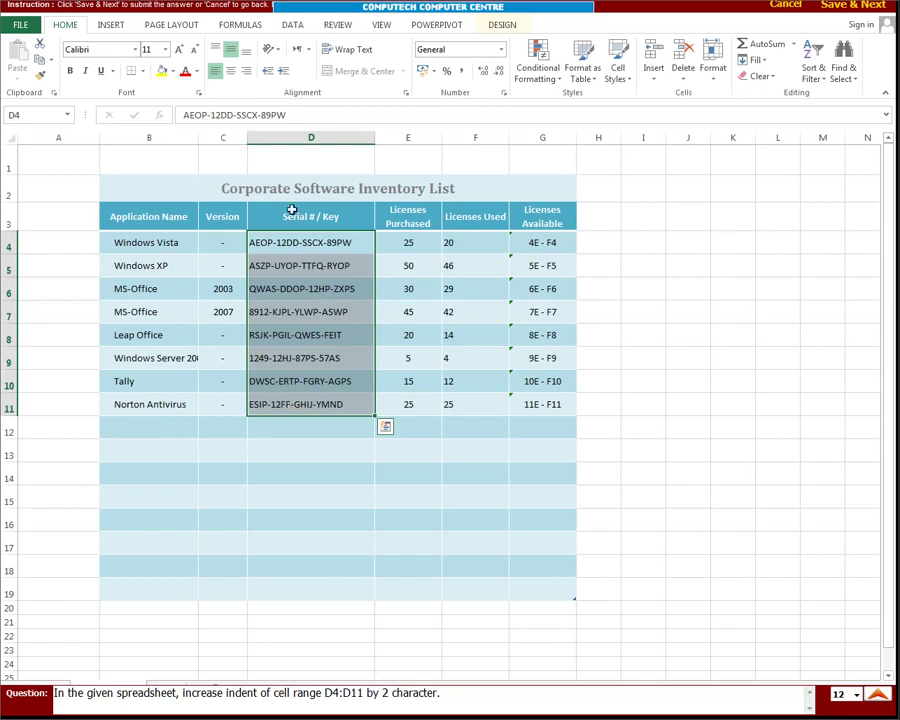
pyautogui.click(283, 72)
pyautogui.click(283, 72)
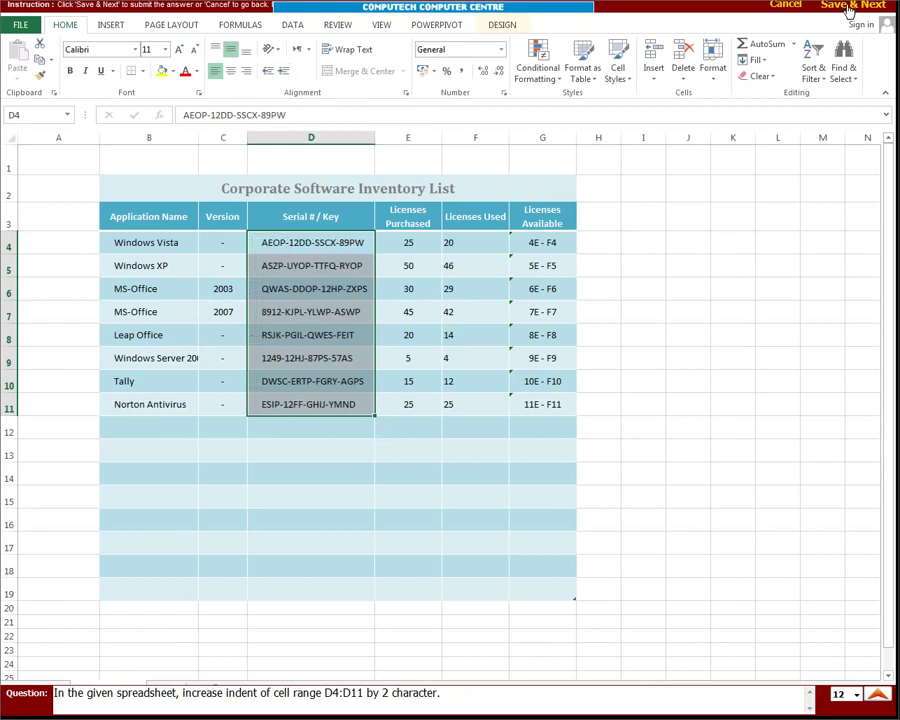
pyautogui.click(848, 7)
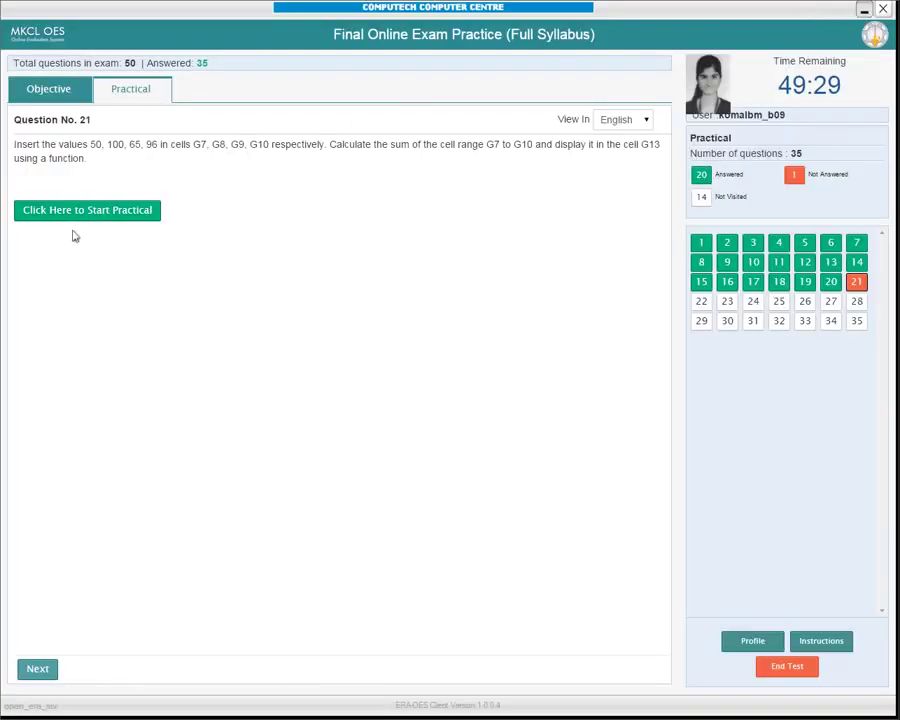
# Start practical question 21 and enter 50, 100, 65 and 100 in cells G7 to G10.
pyautogui.click(74, 209)
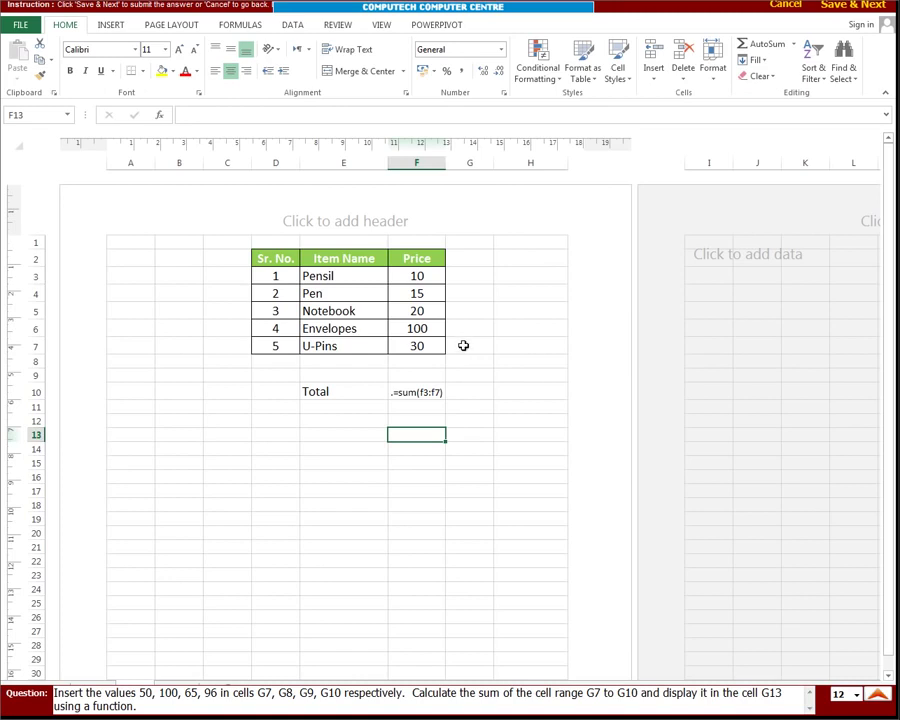
pyautogui.click(464, 346)
pyautogui.write('50')
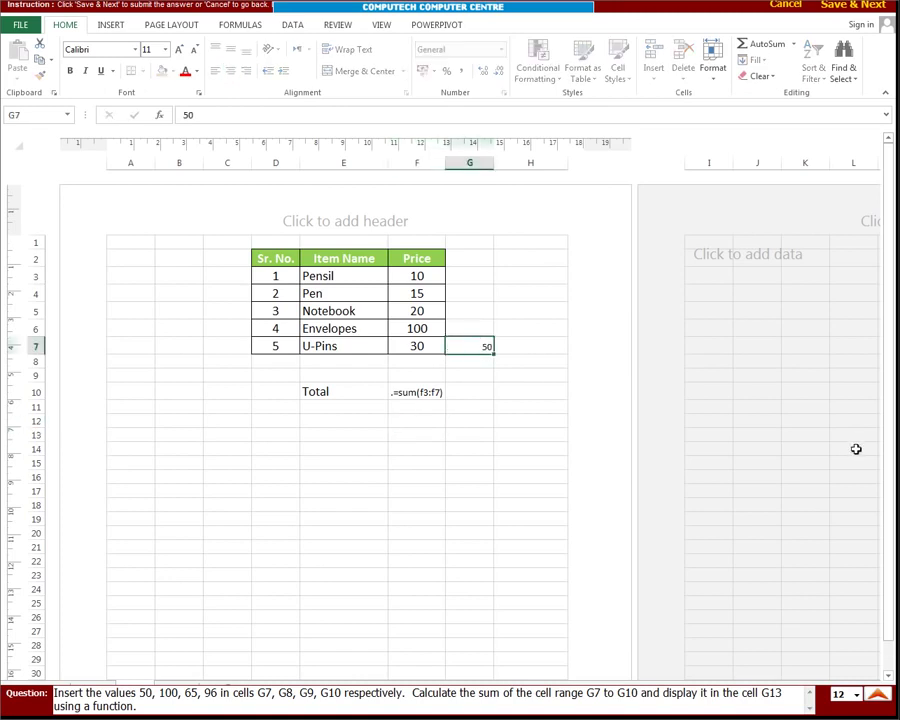
pyautogui.press('Return')
pyautogui.write('100')
pyautogui.press('Return')
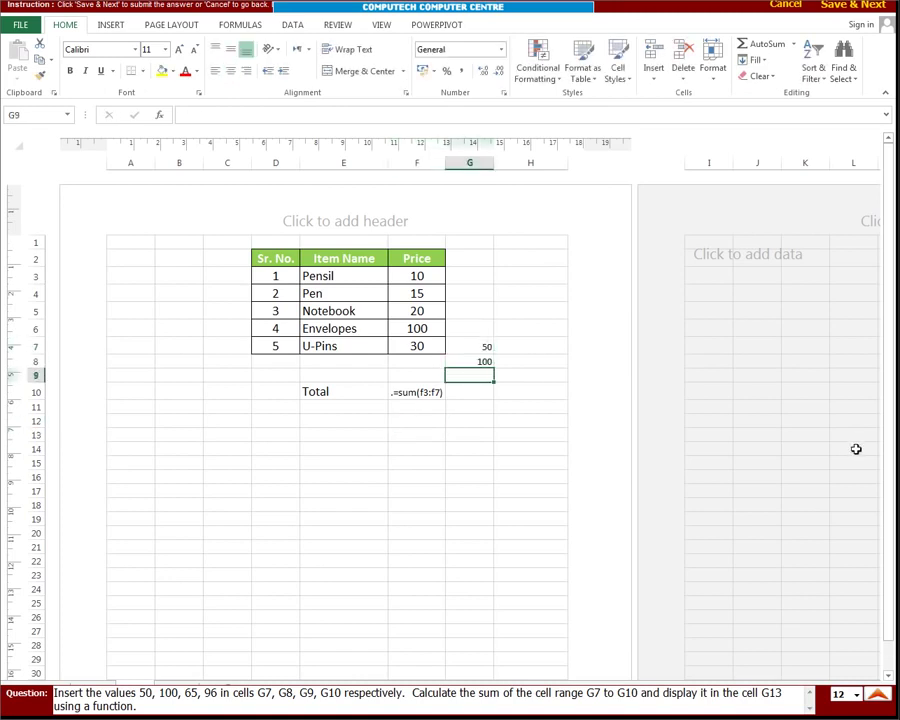
pyautogui.write('65')
pyautogui.press('Return')
pyautogui.write('100')
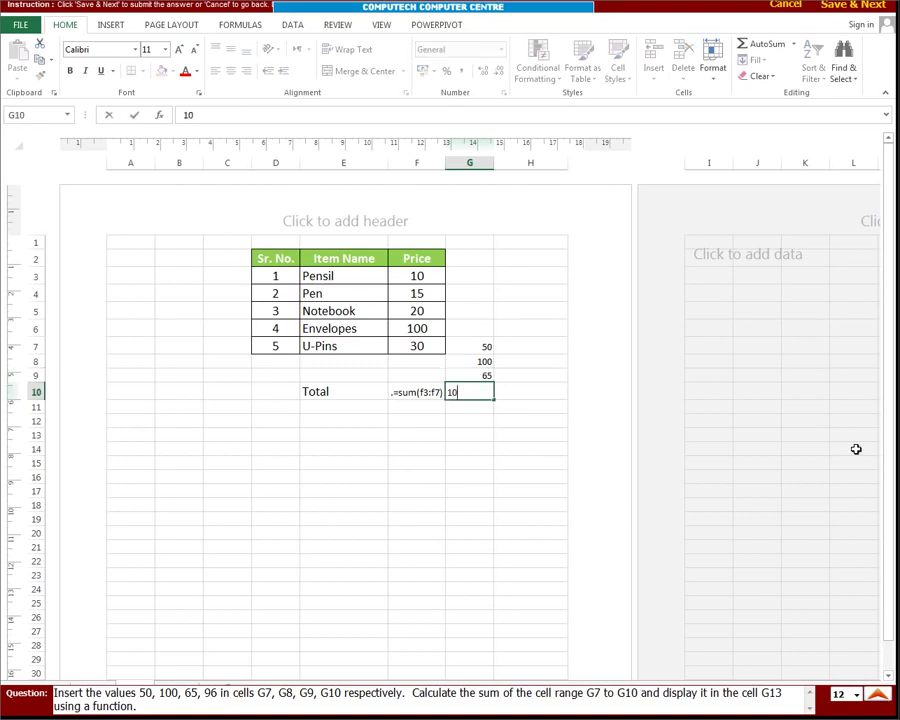
pyautogui.press('Return')
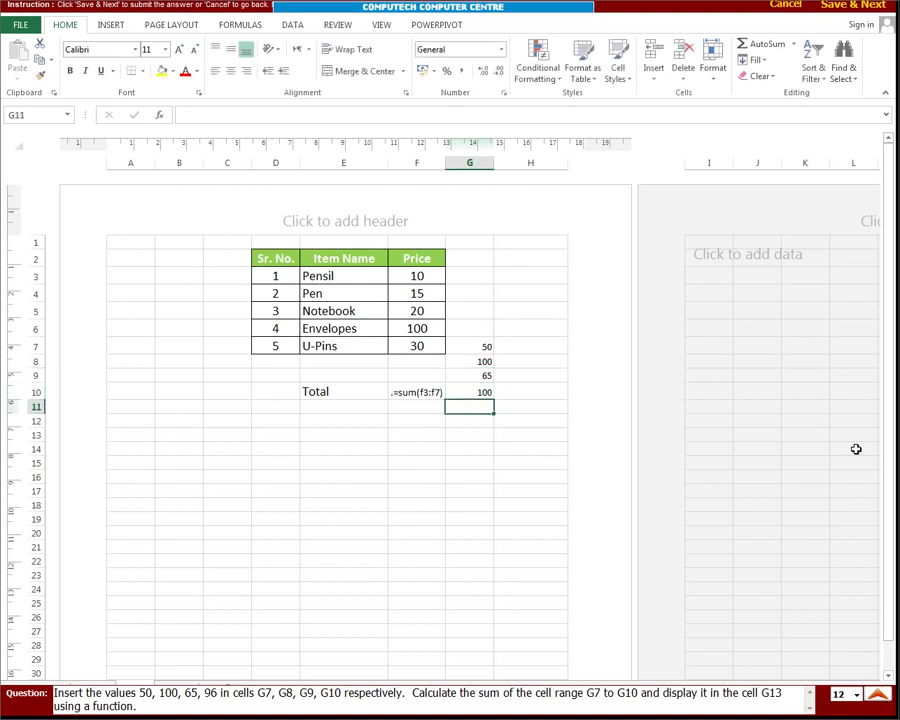
# Replace the value in cell G10 with 96.
pyautogui.press('Up')
pyautogui.press('Up')
pyautogui.press('Up')
pyautogui.press('Down')
pyautogui.press('Down')
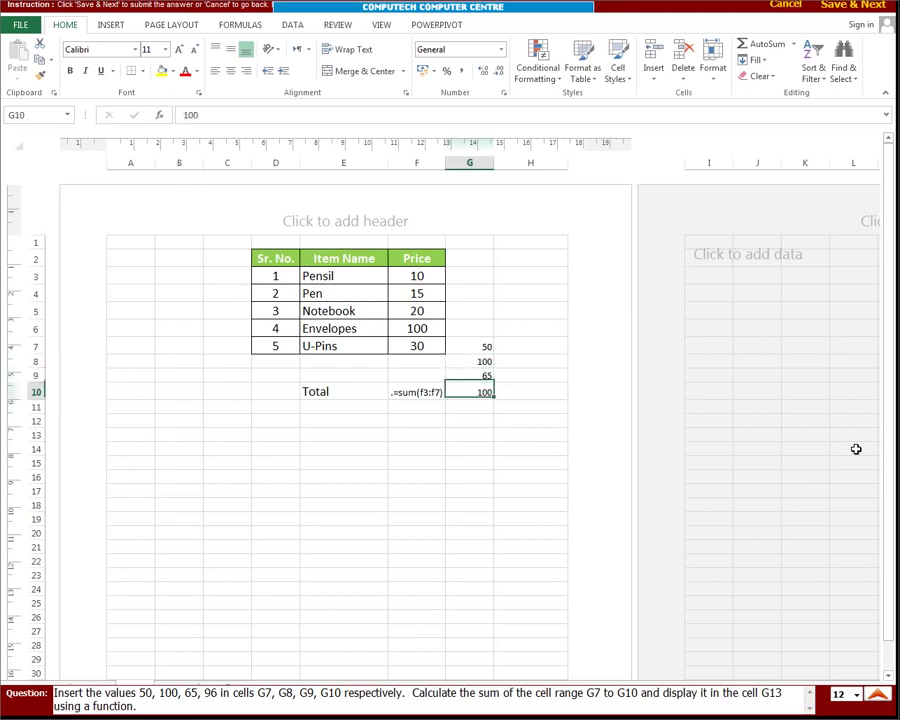
pyautogui.write('96')
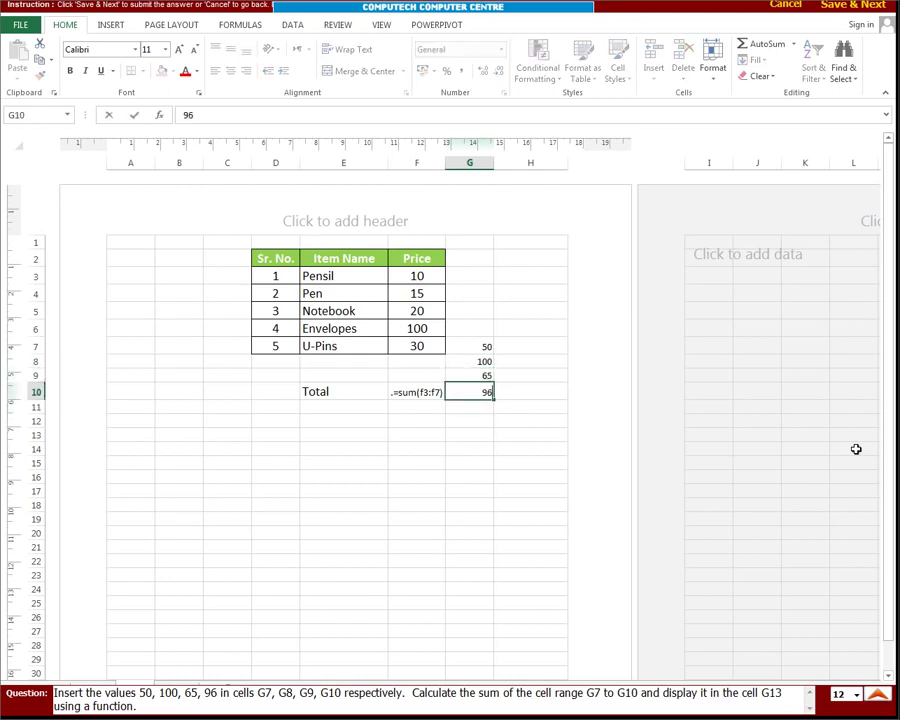
pyautogui.press('Return')
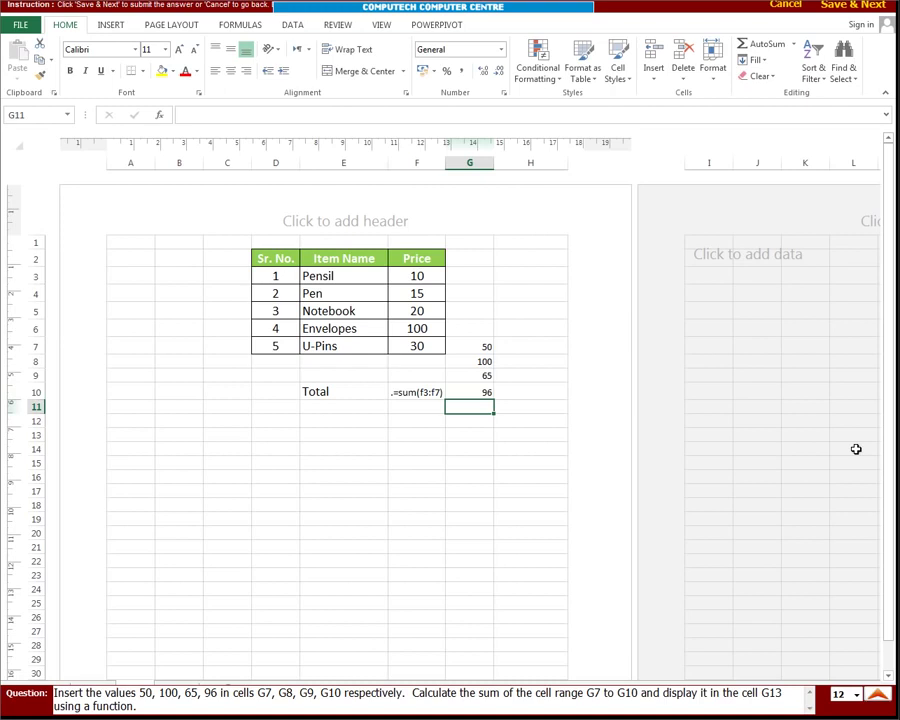
# Calculate the sum of G7 to G10 in cell G13 with AutoSum and submit the answer to practical question 21.
pyautogui.press('Down')
pyautogui.press('Down')
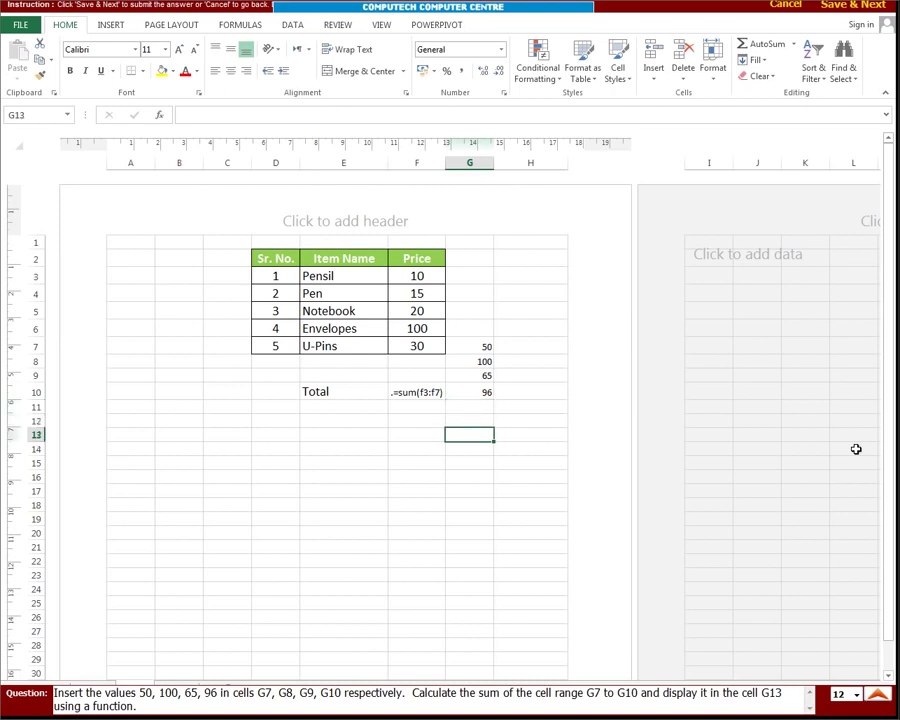
pyautogui.click(768, 46)
pyautogui.click(769, 54)
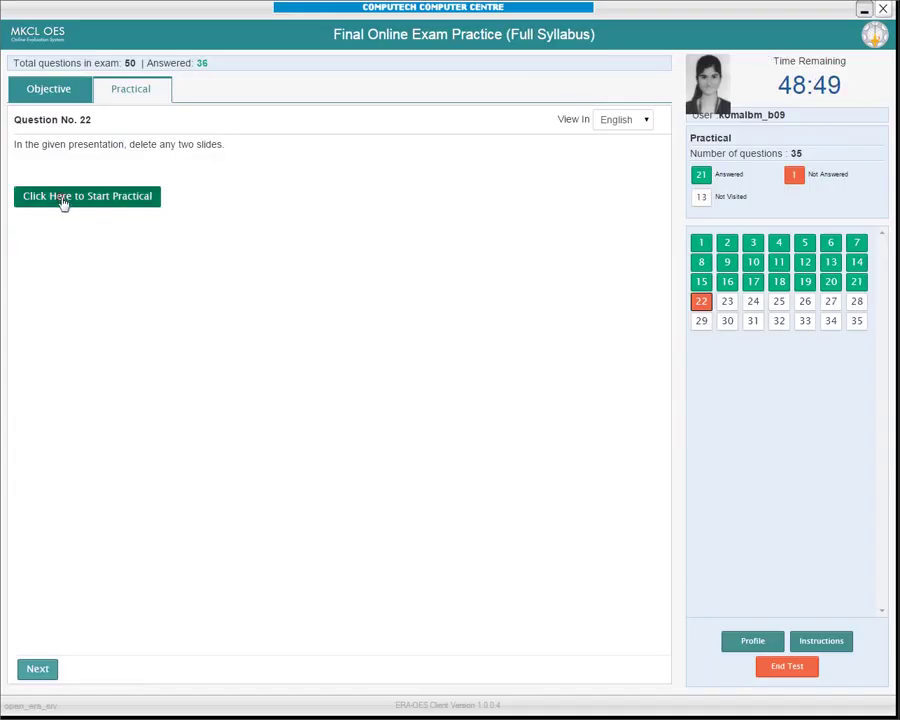
# Start practical question 22, delete the title slide and the Introduction slide from the presentation, and submit the answer.
pyautogui.click(62, 203)
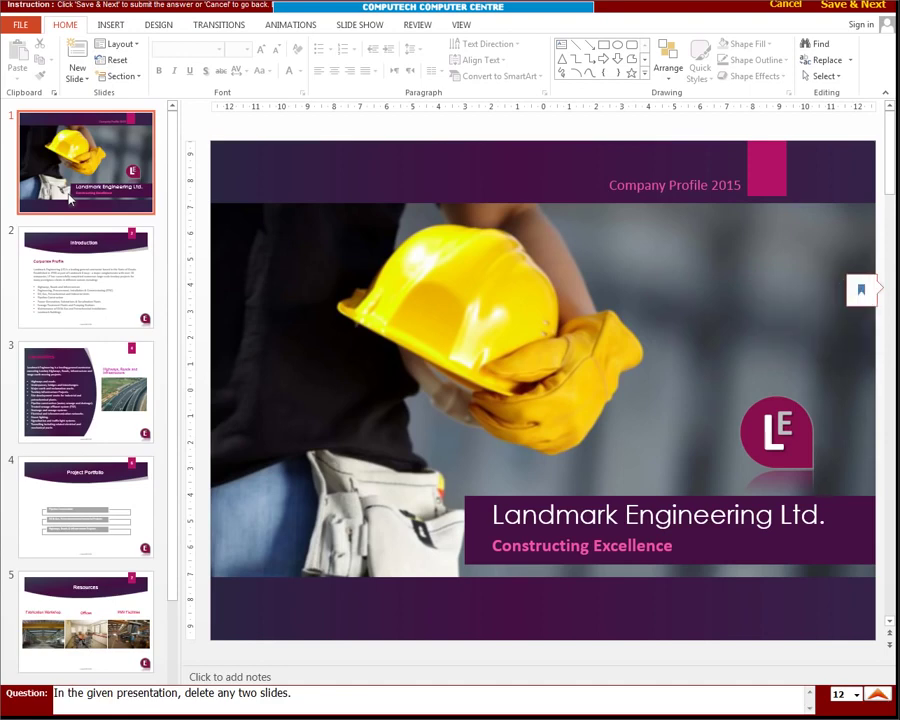
pyautogui.rightClick(70, 198)
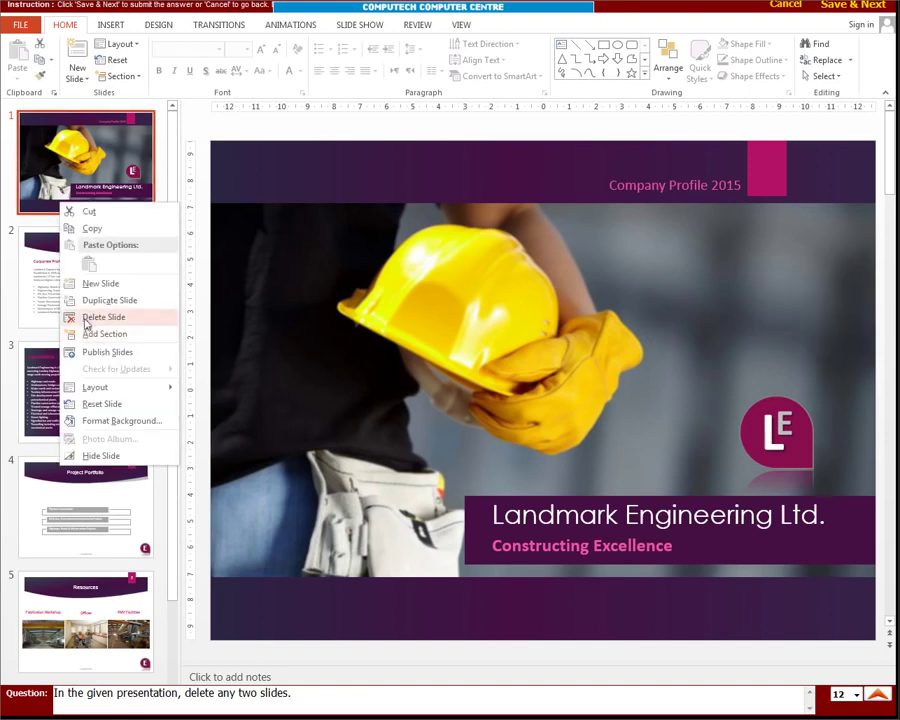
pyautogui.click(88, 316)
pyautogui.rightClick(66, 176)
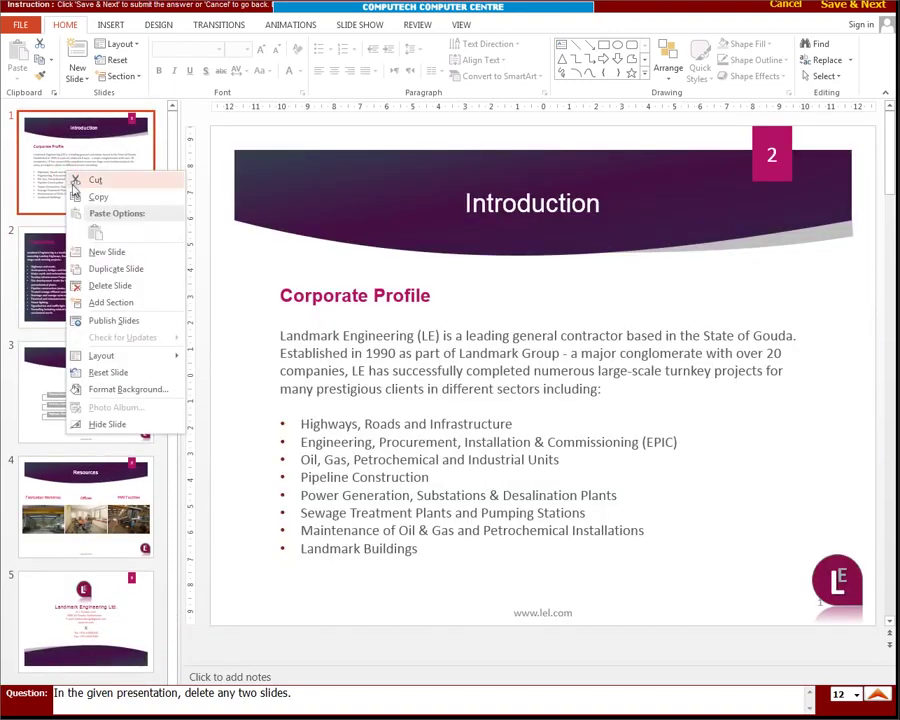
pyautogui.click(102, 285)
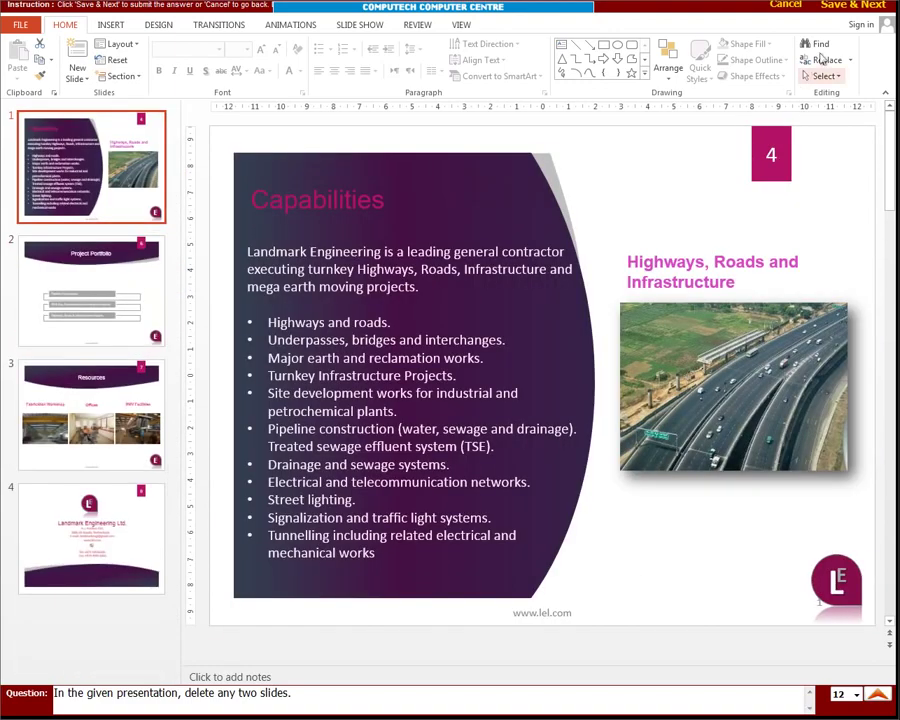
pyautogui.click(845, 6)
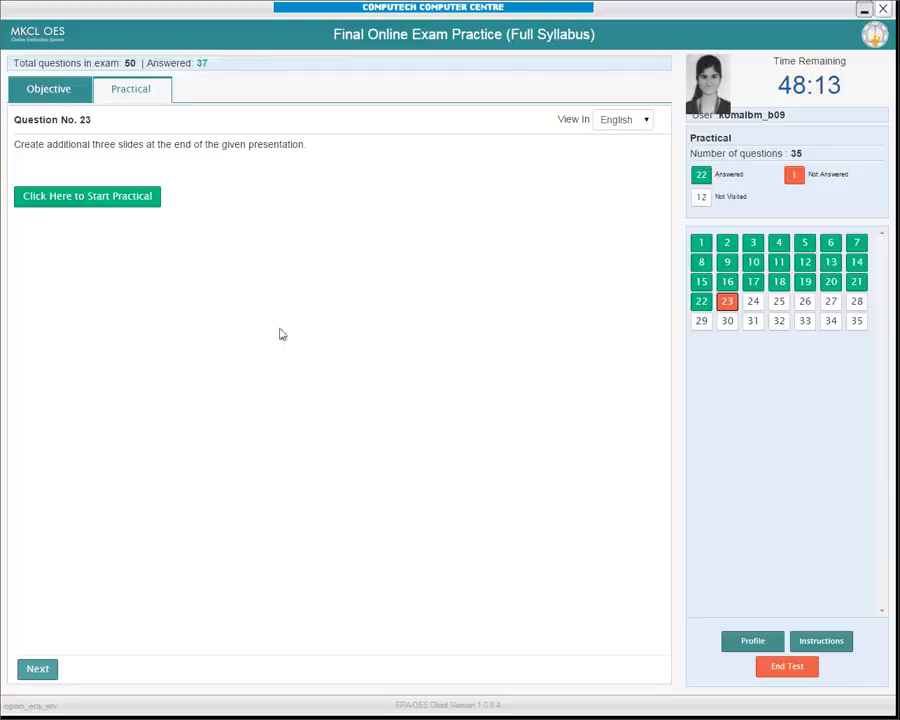
# Start practical question 23 about creating additional slides at the end of the given presentation.
pyautogui.click(96, 204)
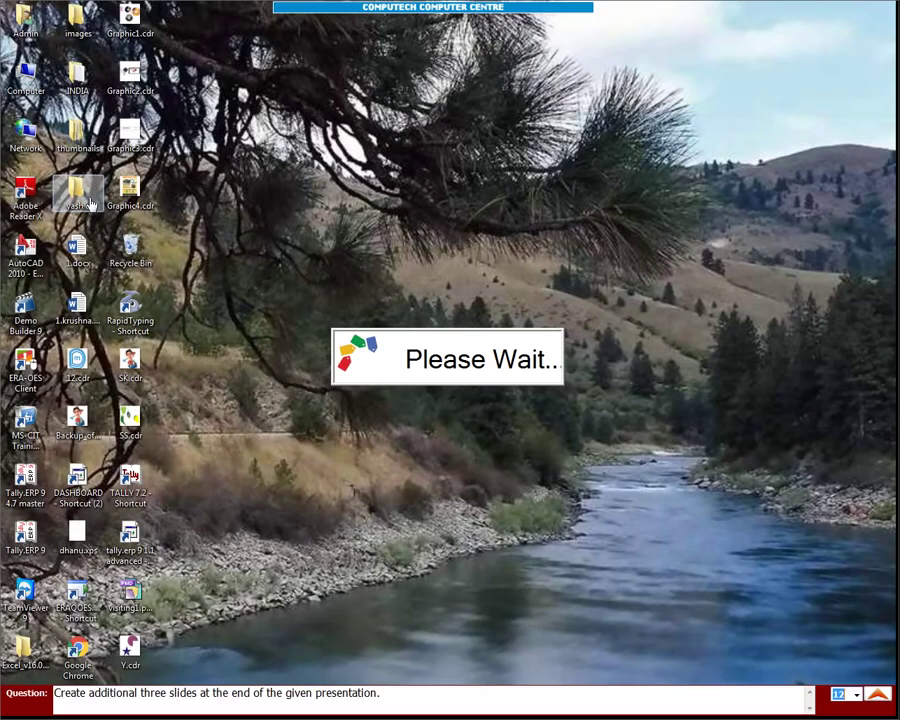